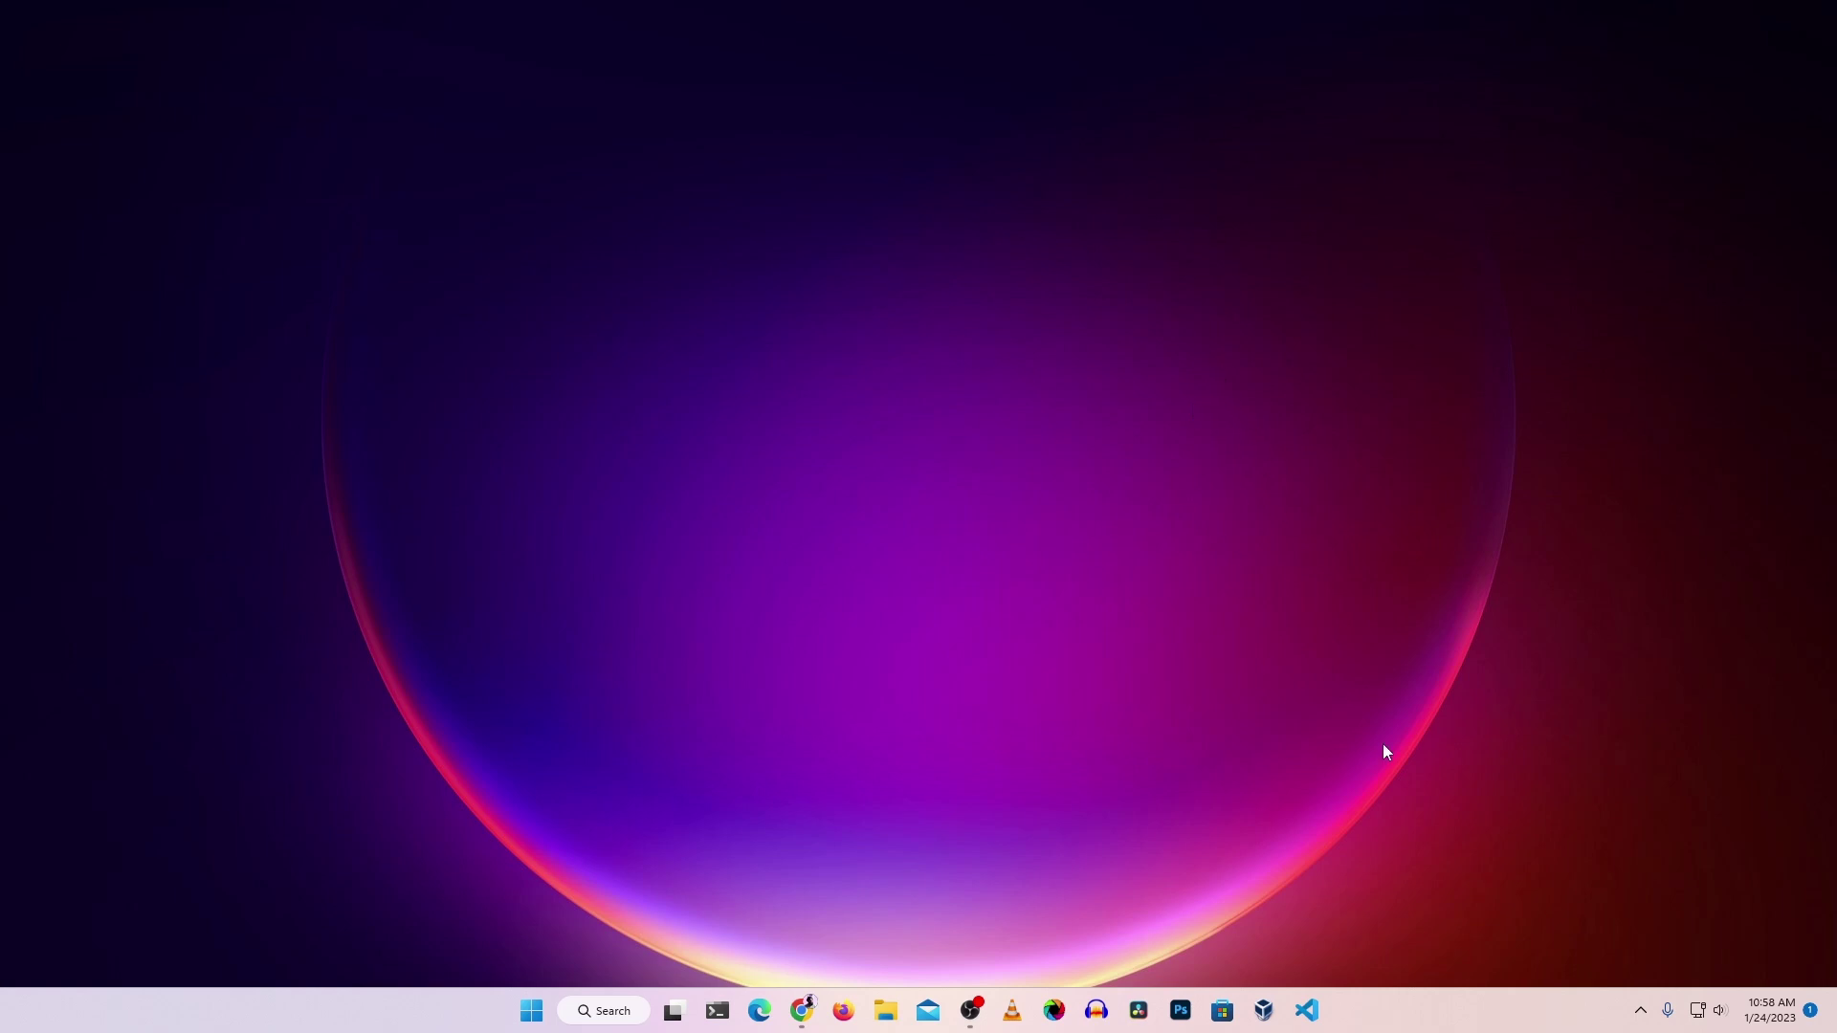
Open Task Manager maximized and scroll through its 3 apps and 48 background processes.
right_click(1405, 1020)
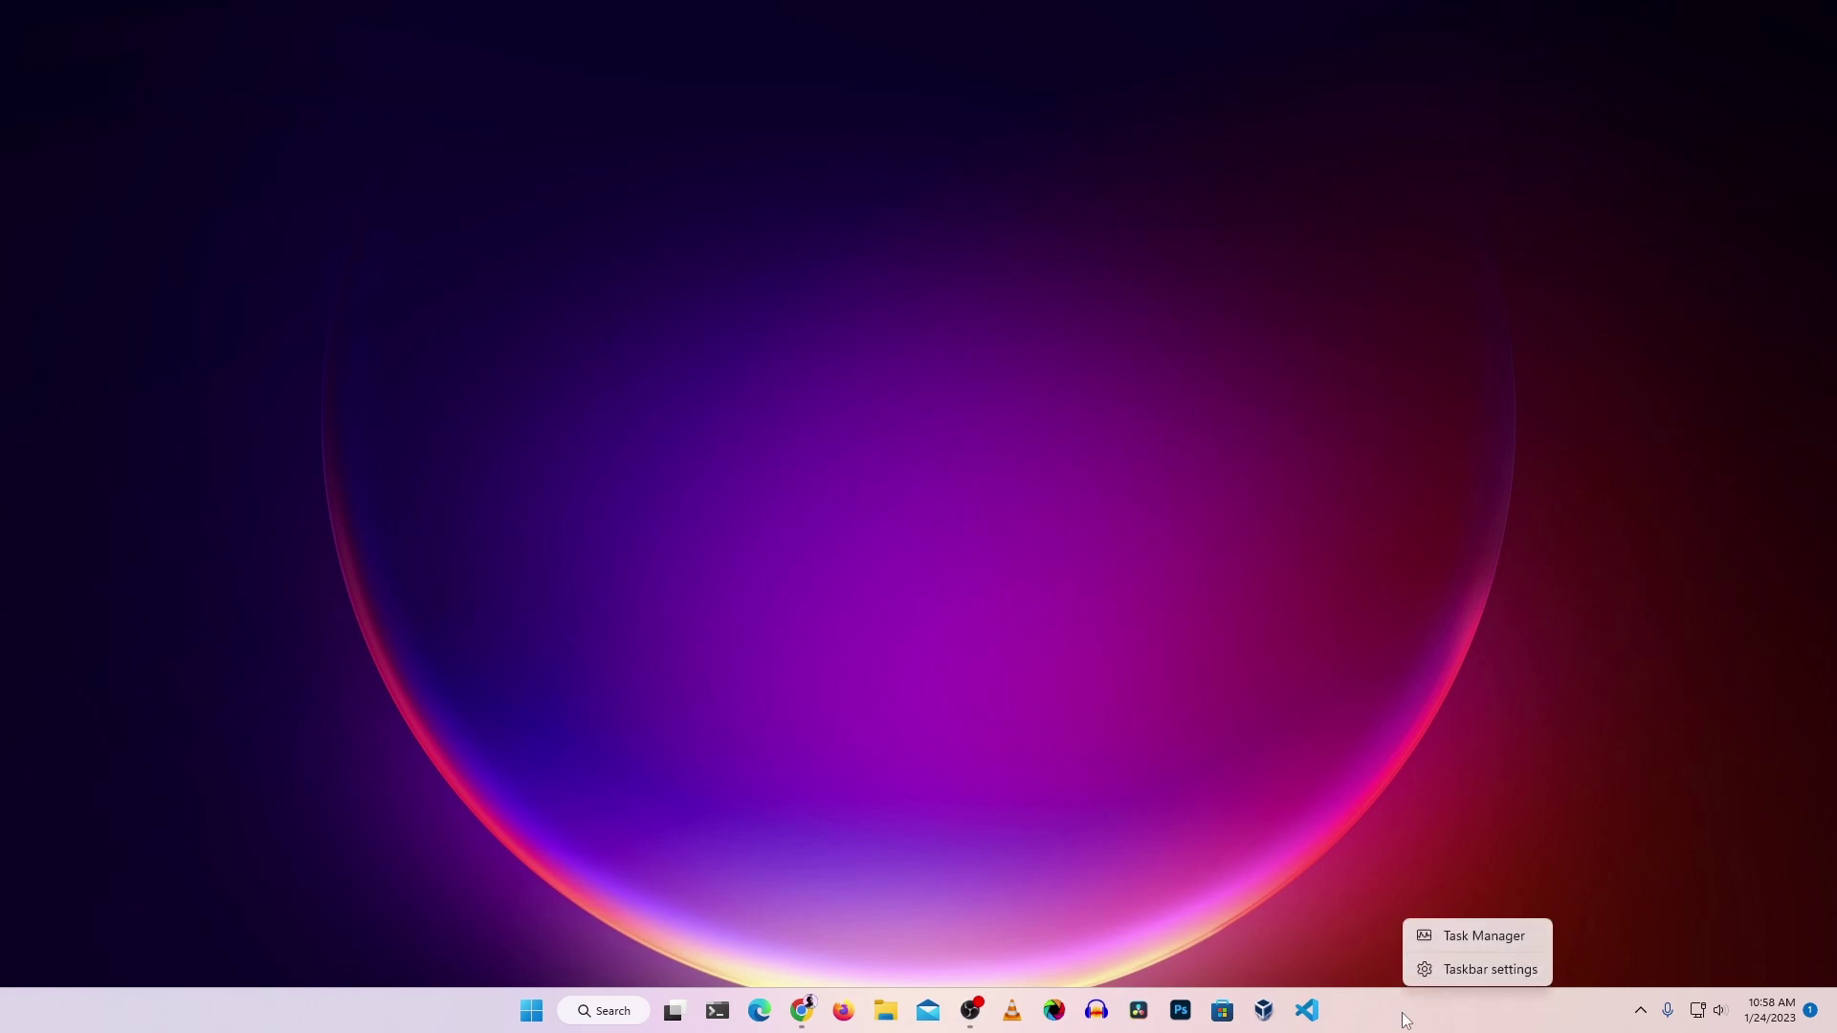
click(1483, 934)
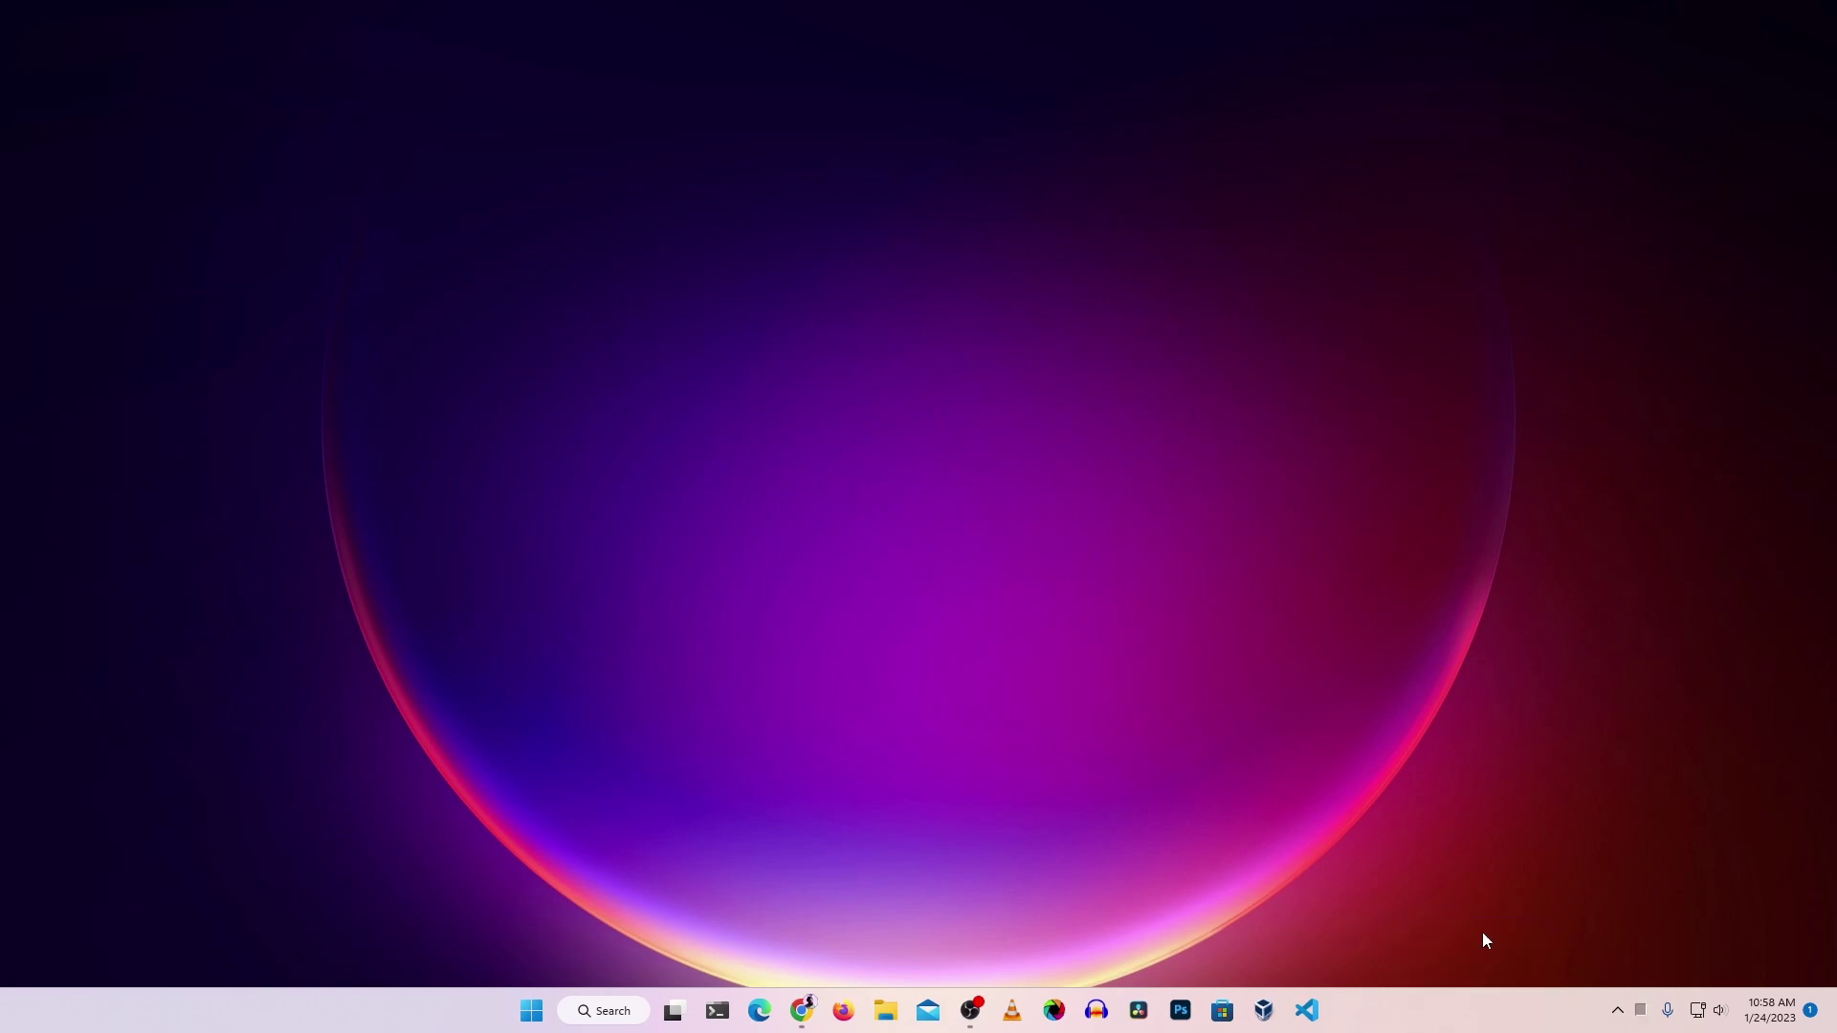
click(421, 26)
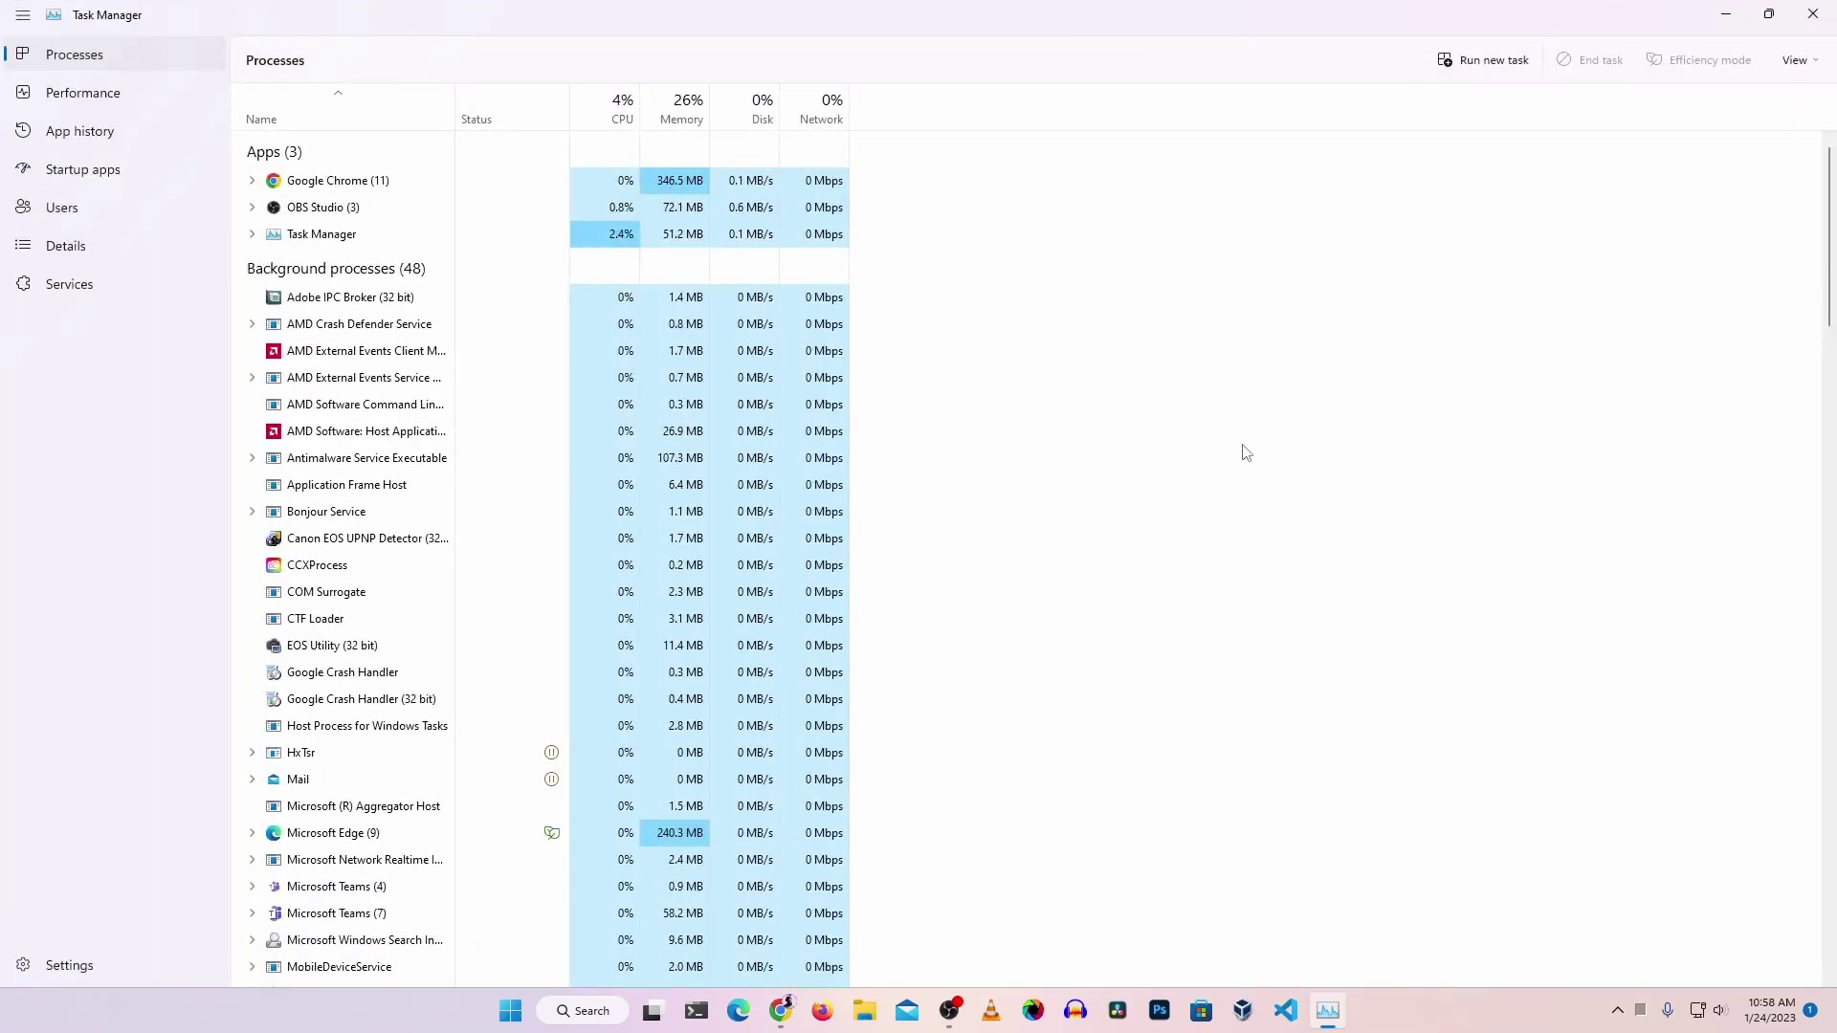
scroll(445, 541, down, 5)
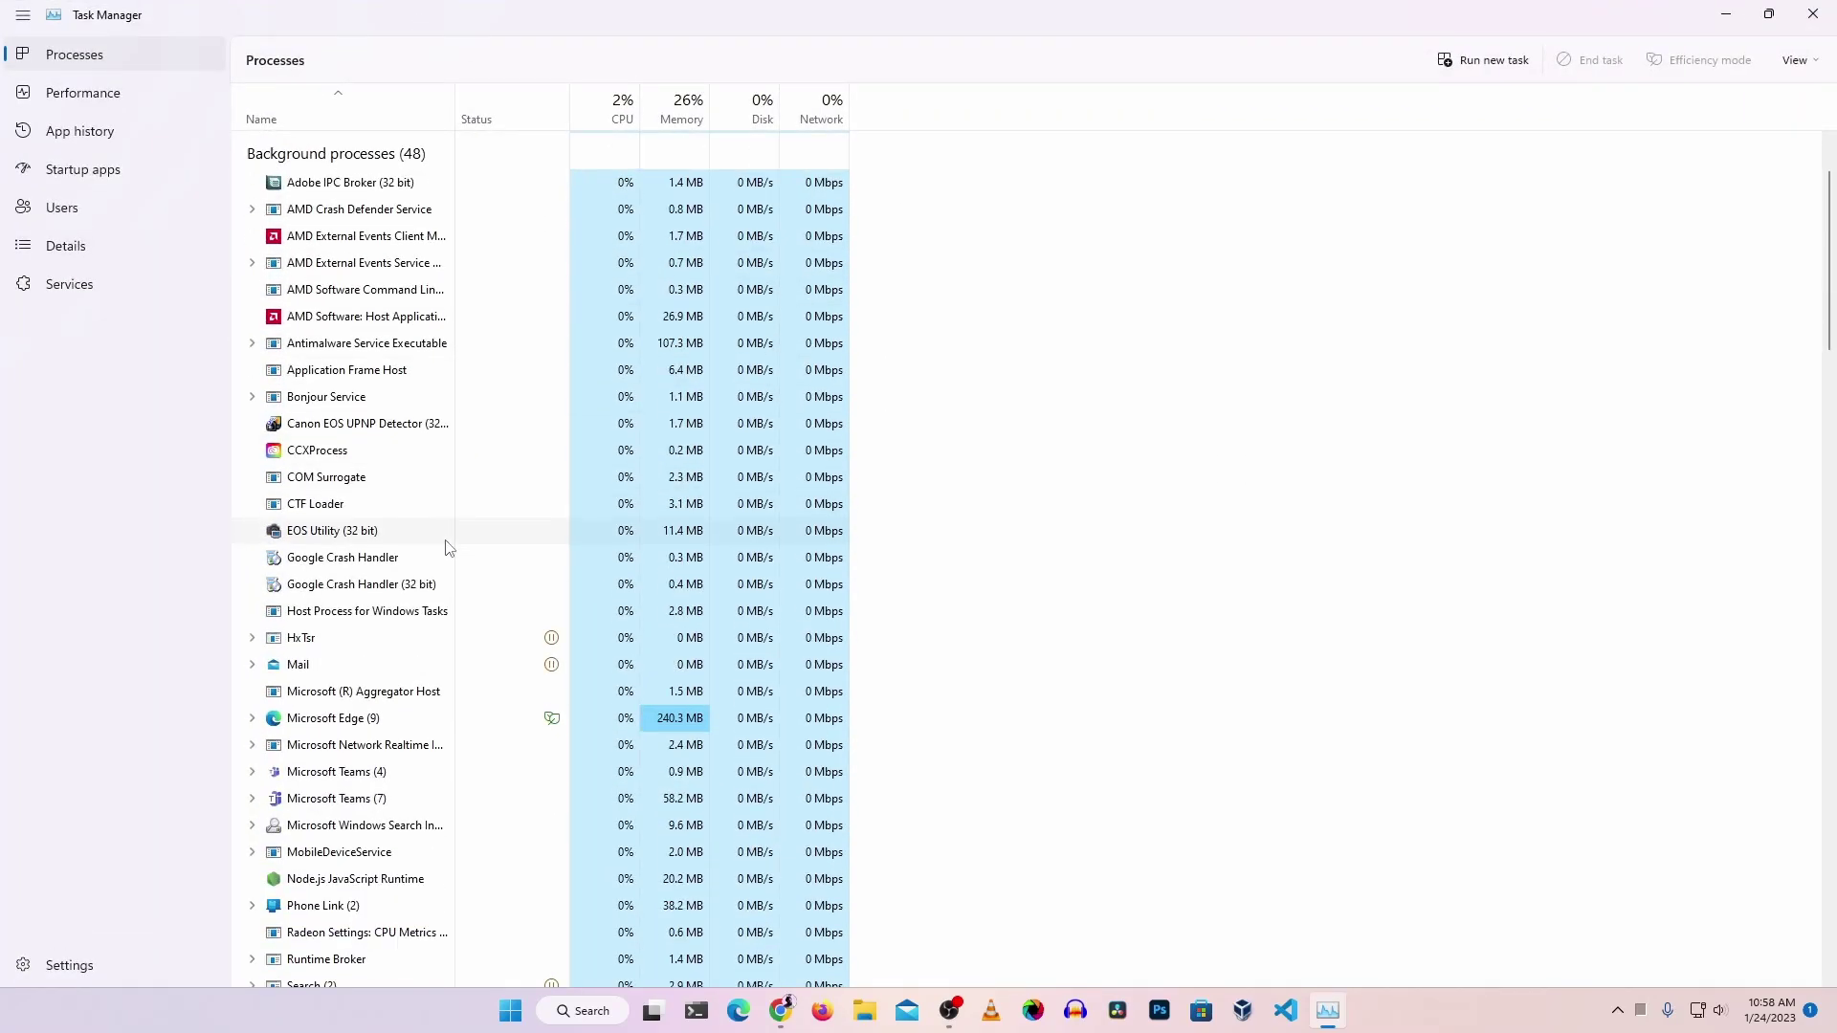
scroll(446, 547, down, 10)
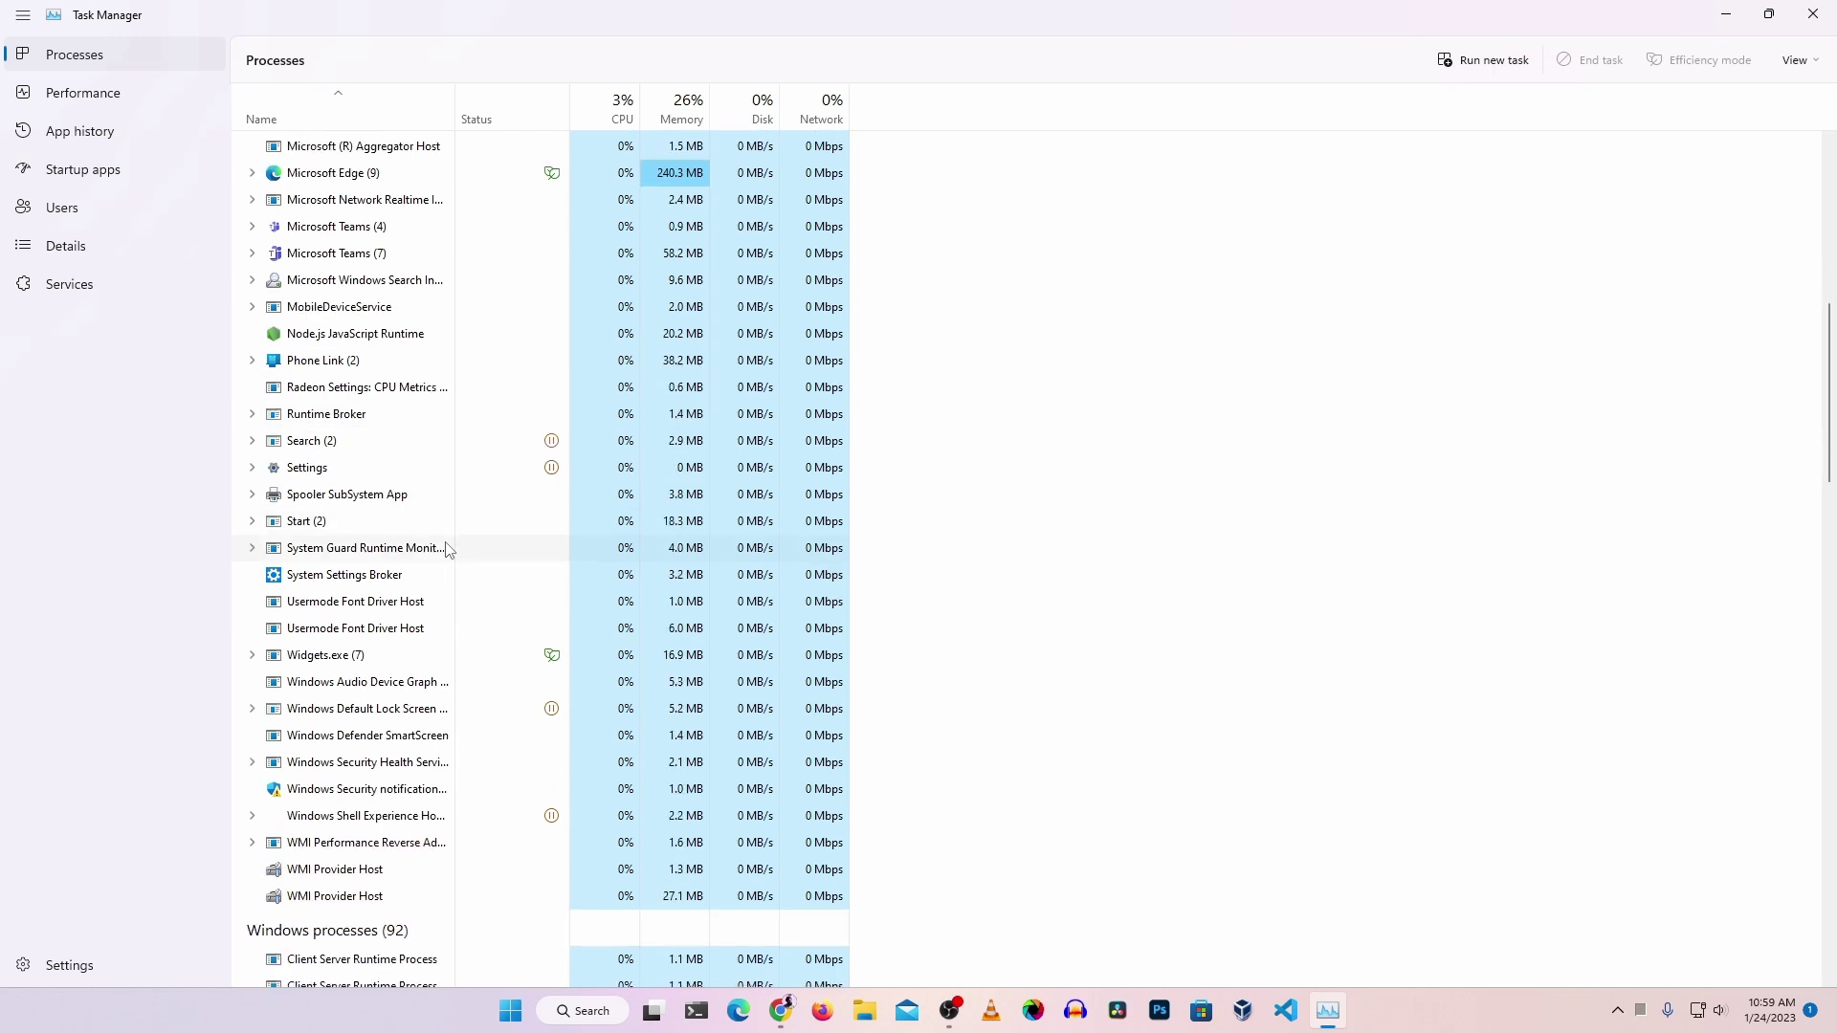
scroll(446, 550, down, 15)
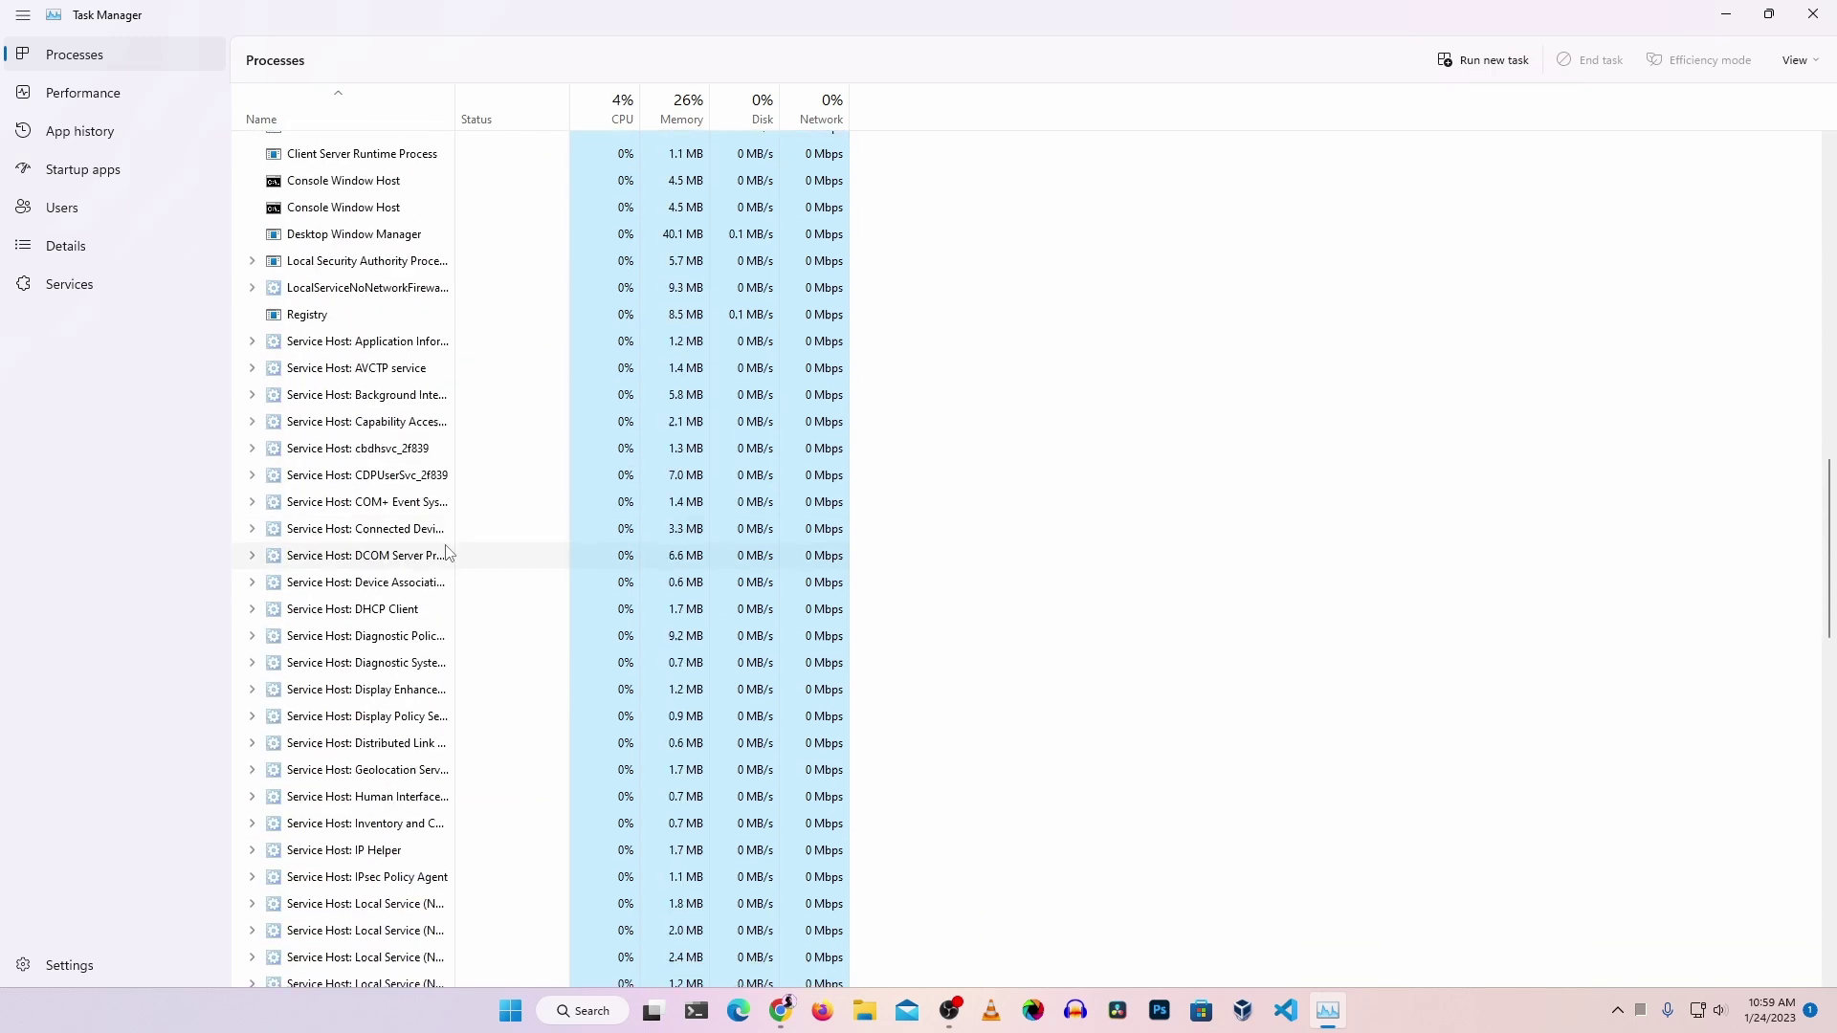
drag(1827, 703, 1684, 255)
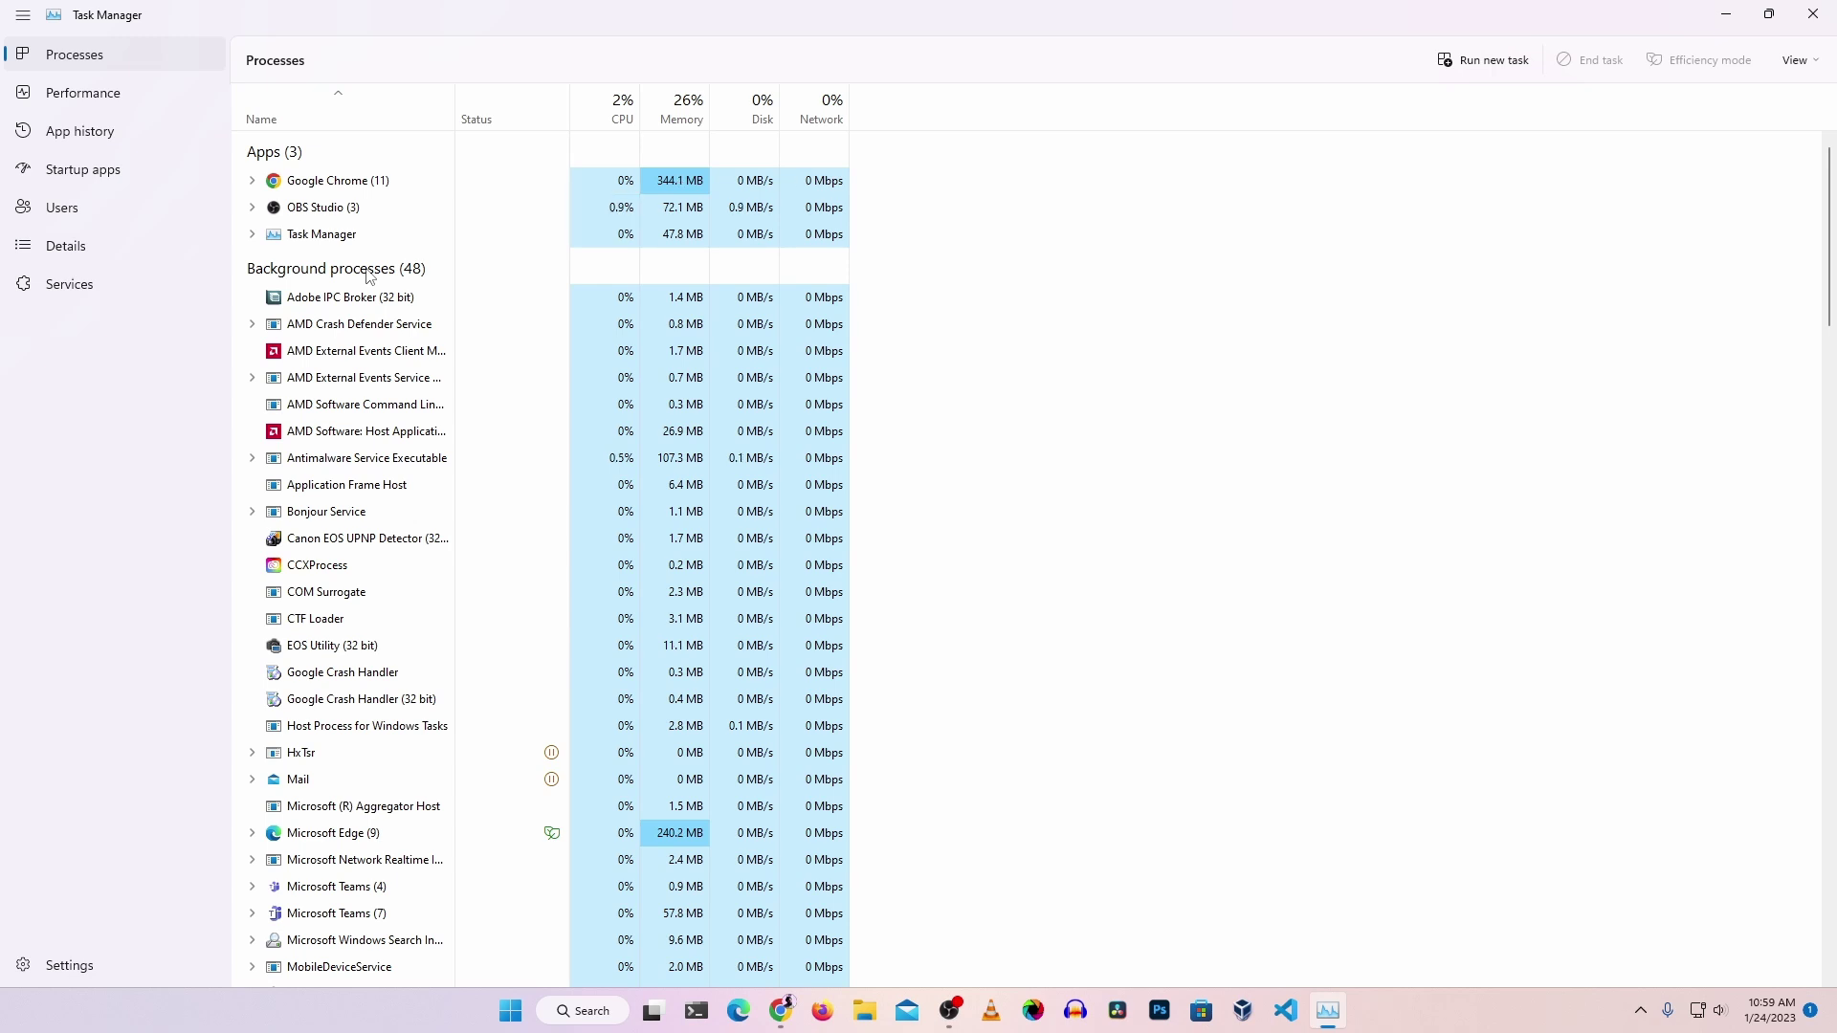
Scroll further down the background processes and select Radeon Settings: CPU Metrics.
scroll(362, 551, down, 3)
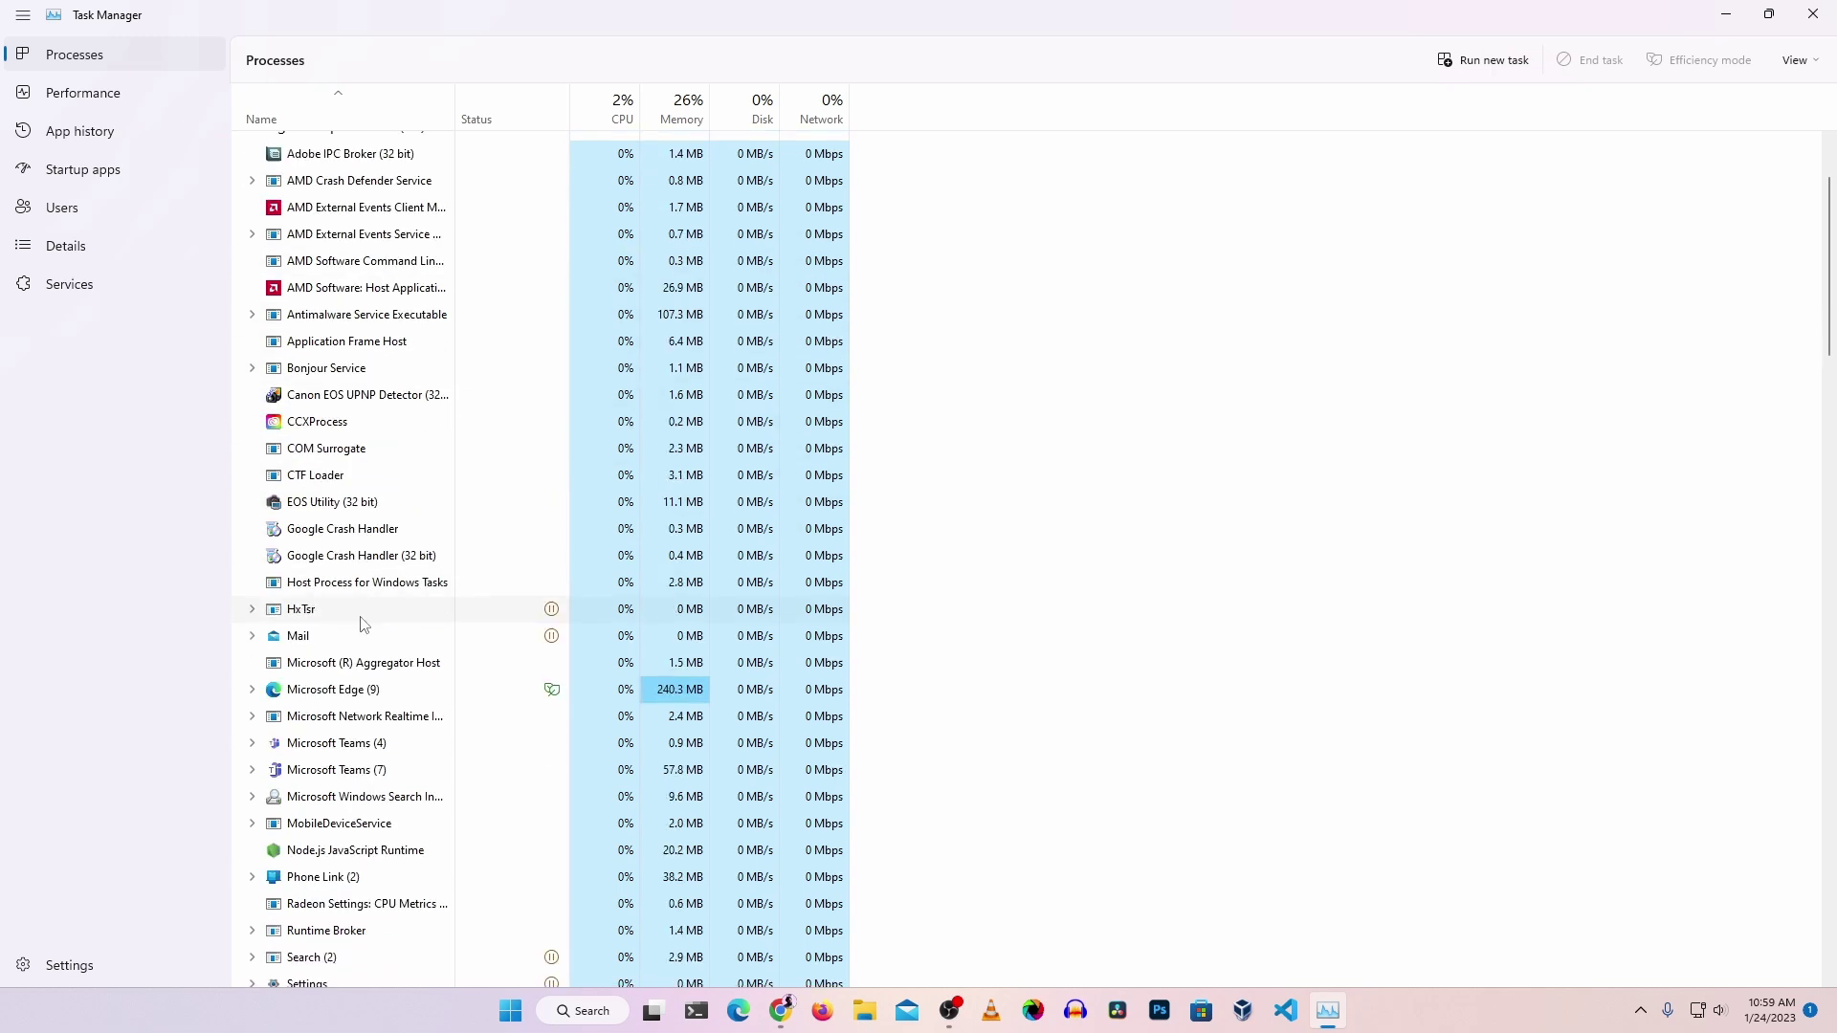
scroll(361, 623, down, 3)
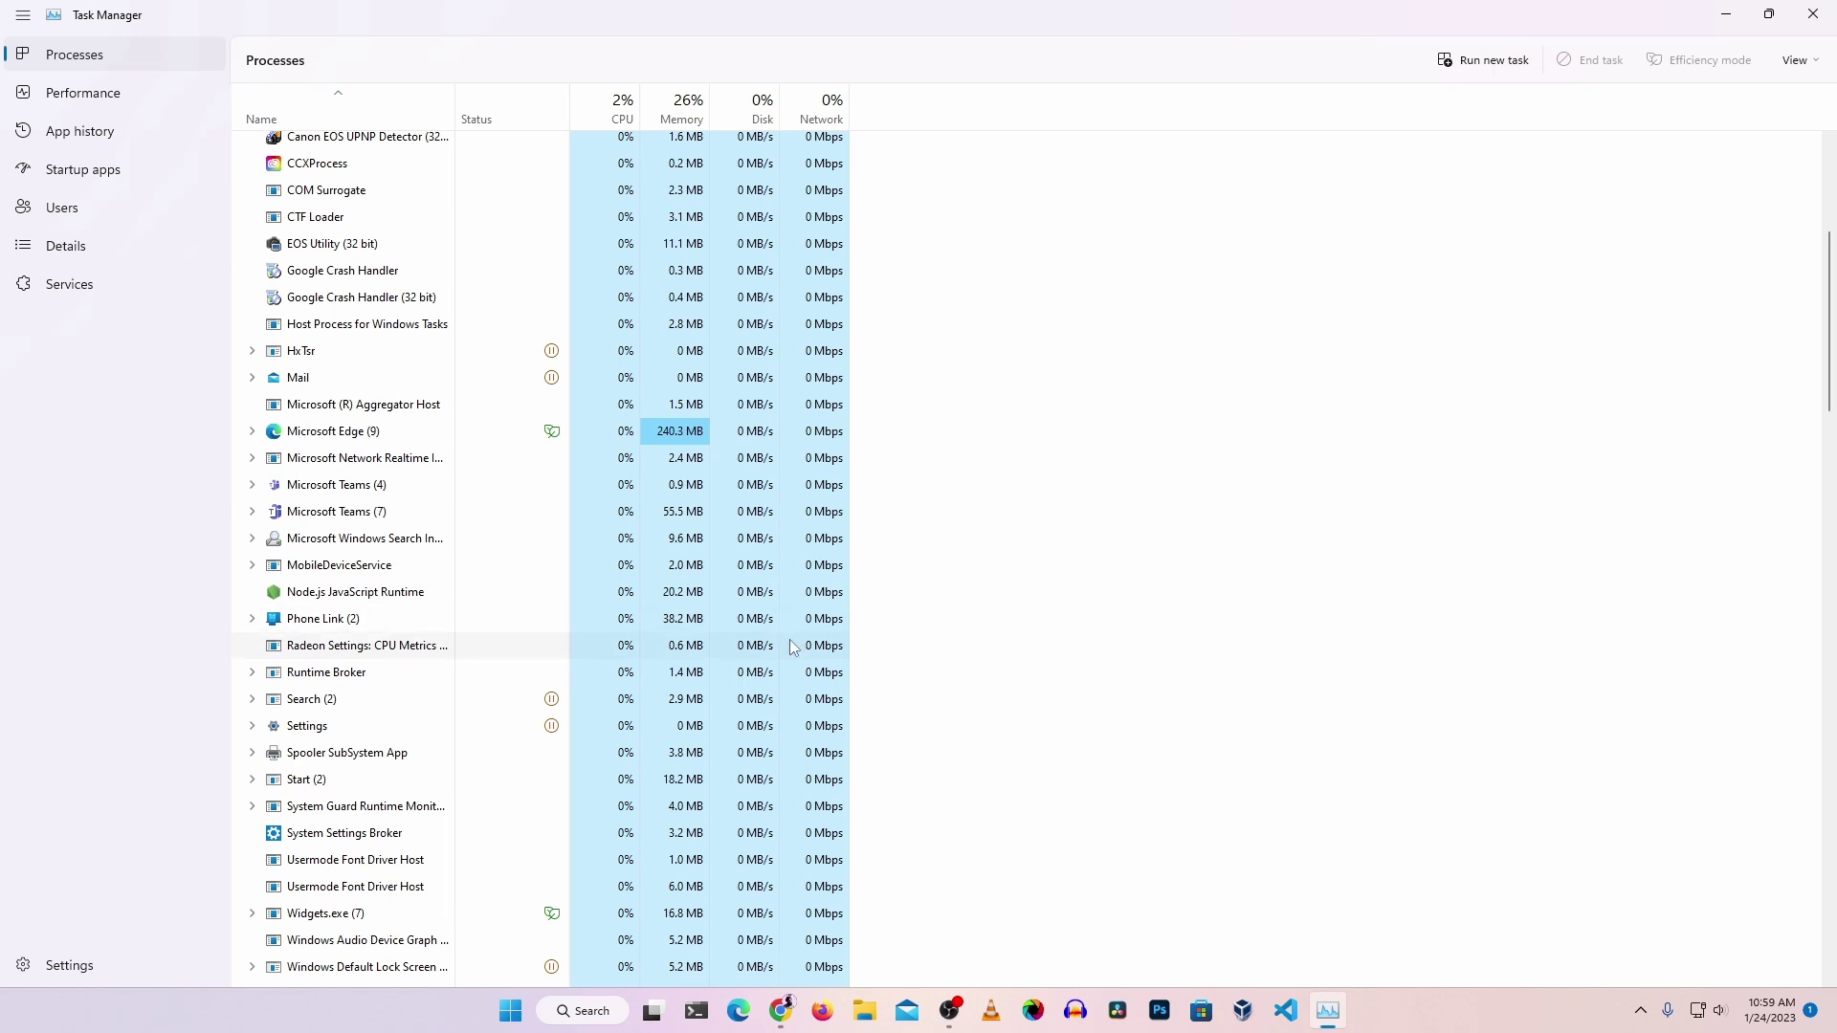
click(417, 648)
Expand and collapse Bonjour Service to view its child process, then open a new Chrome window.
scroll(389, 612, down, 2)
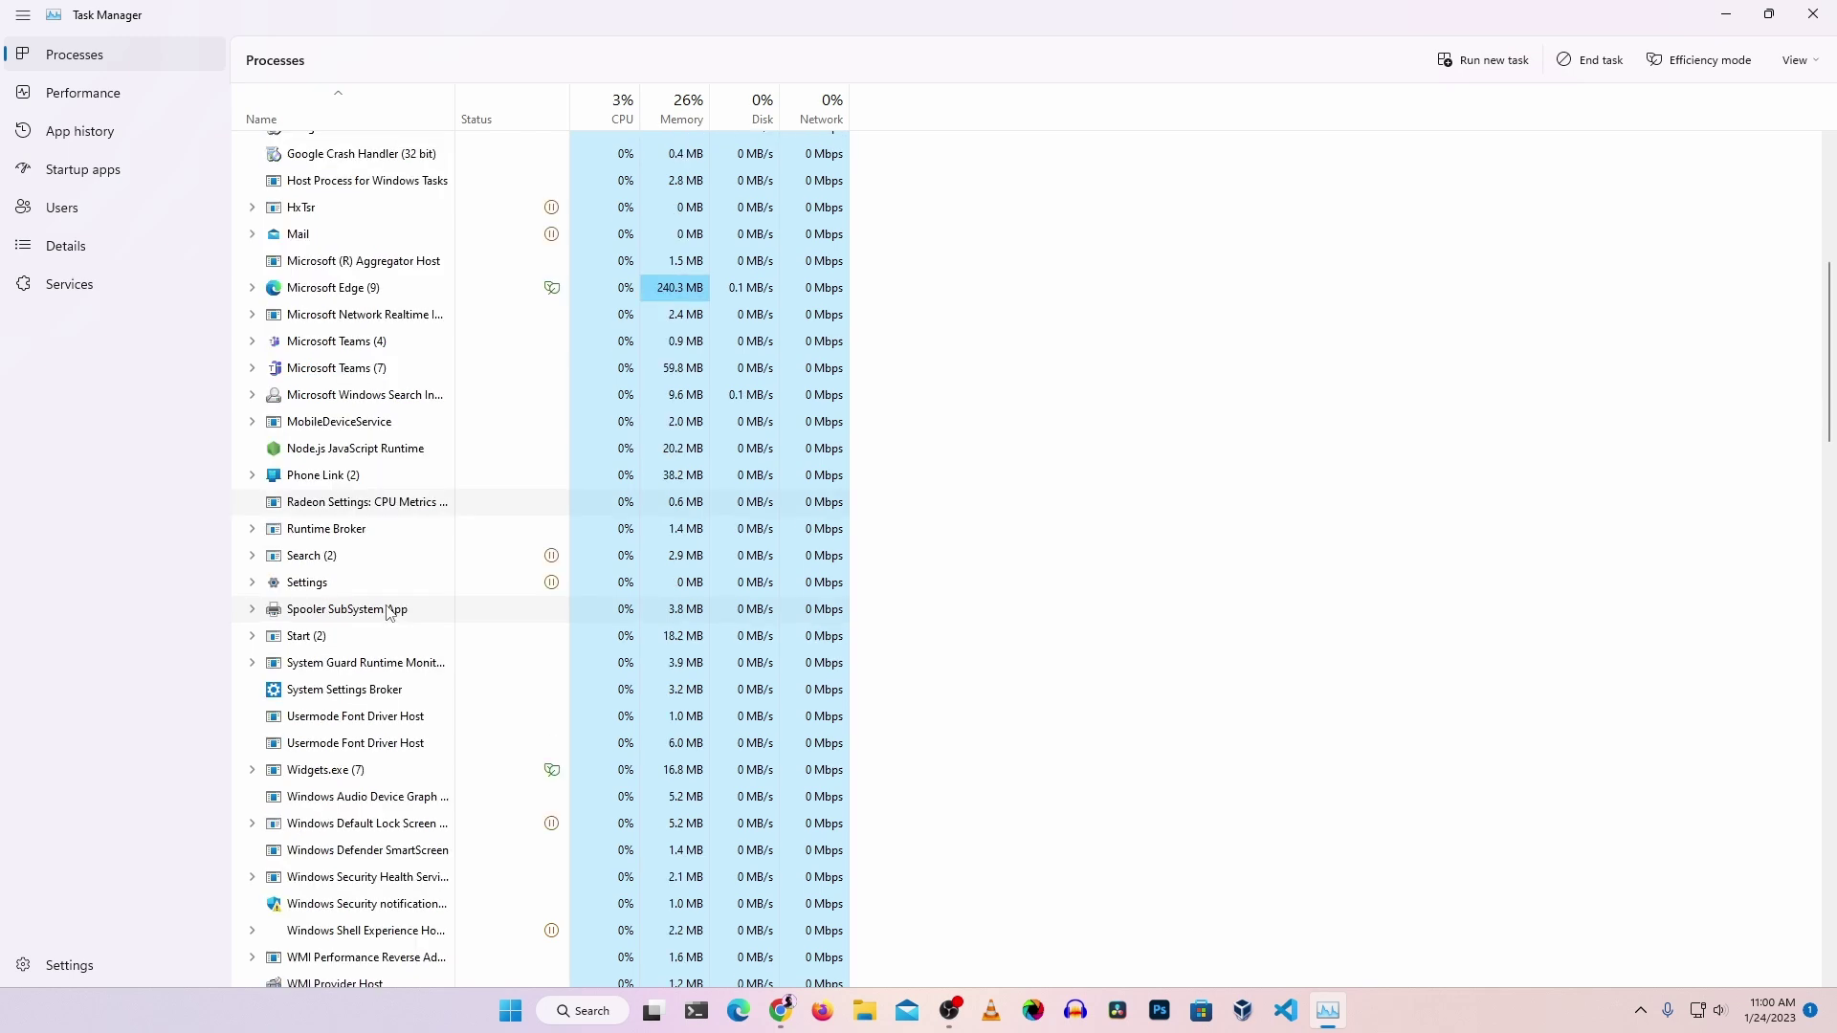
scroll(389, 612, down, 1)
scroll(390, 613, up, 6)
scroll(389, 641, down, 1)
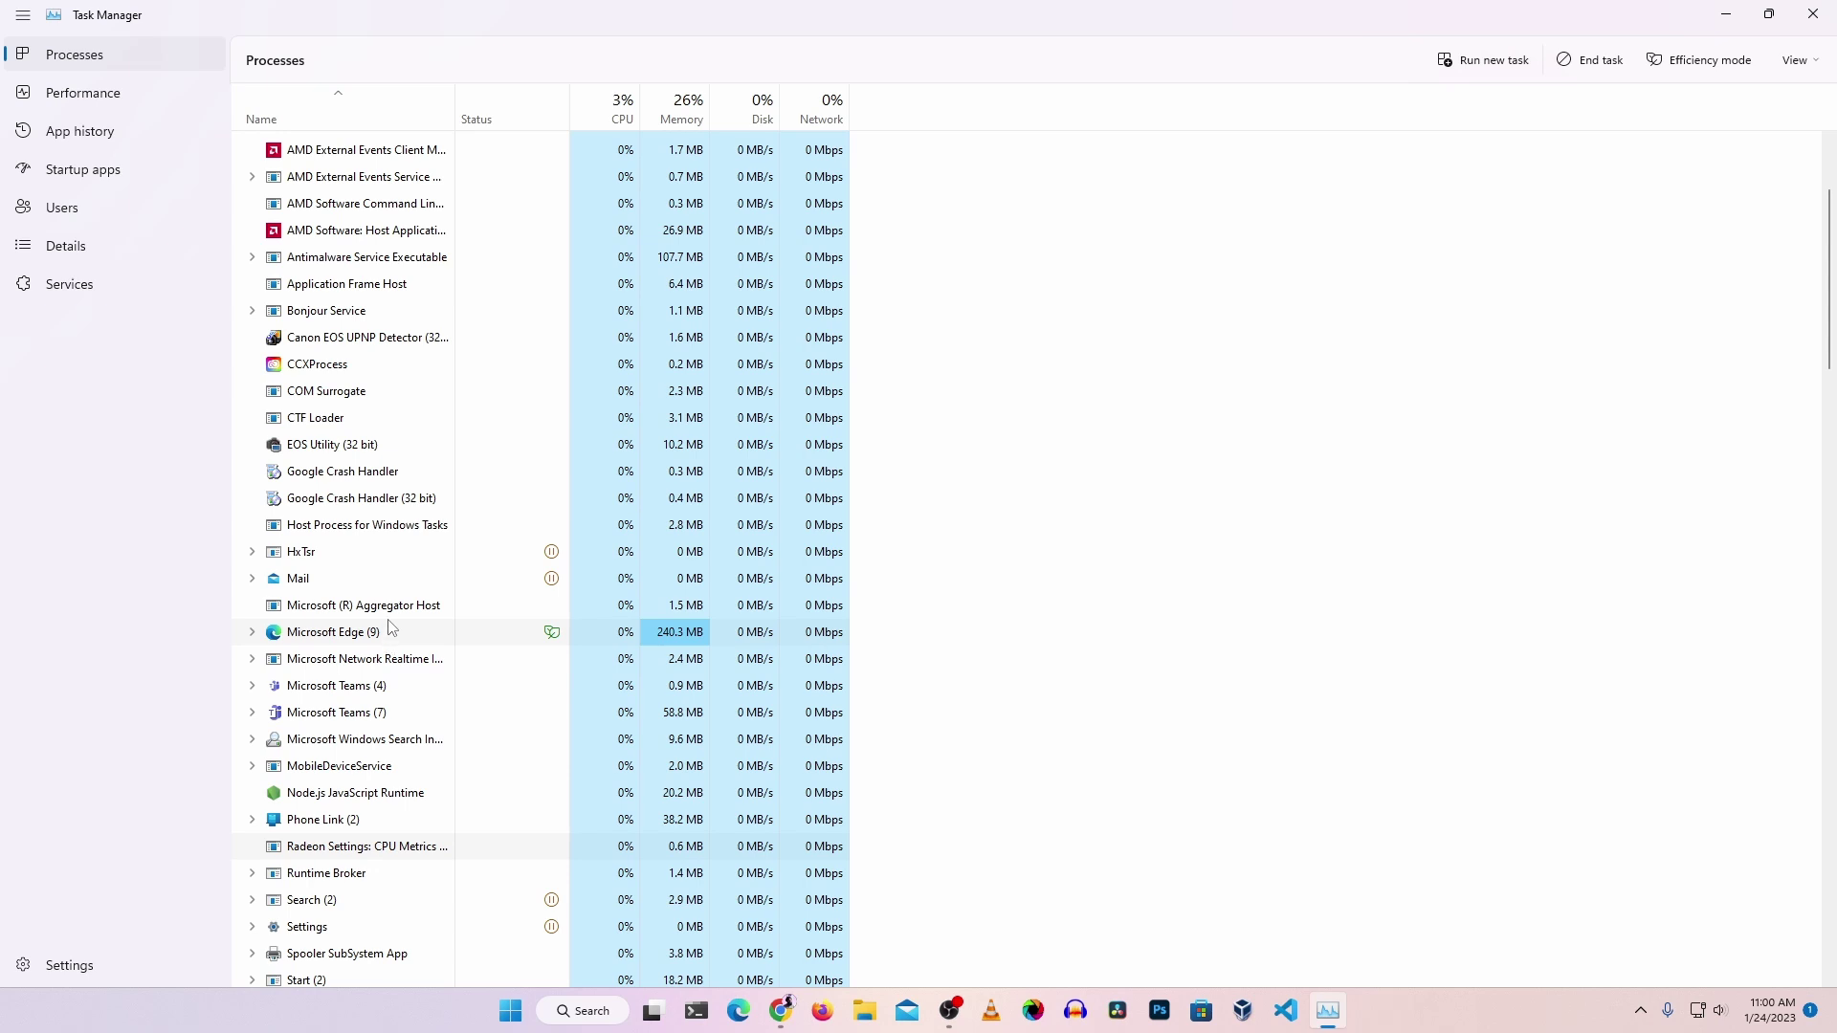
click(252, 312)
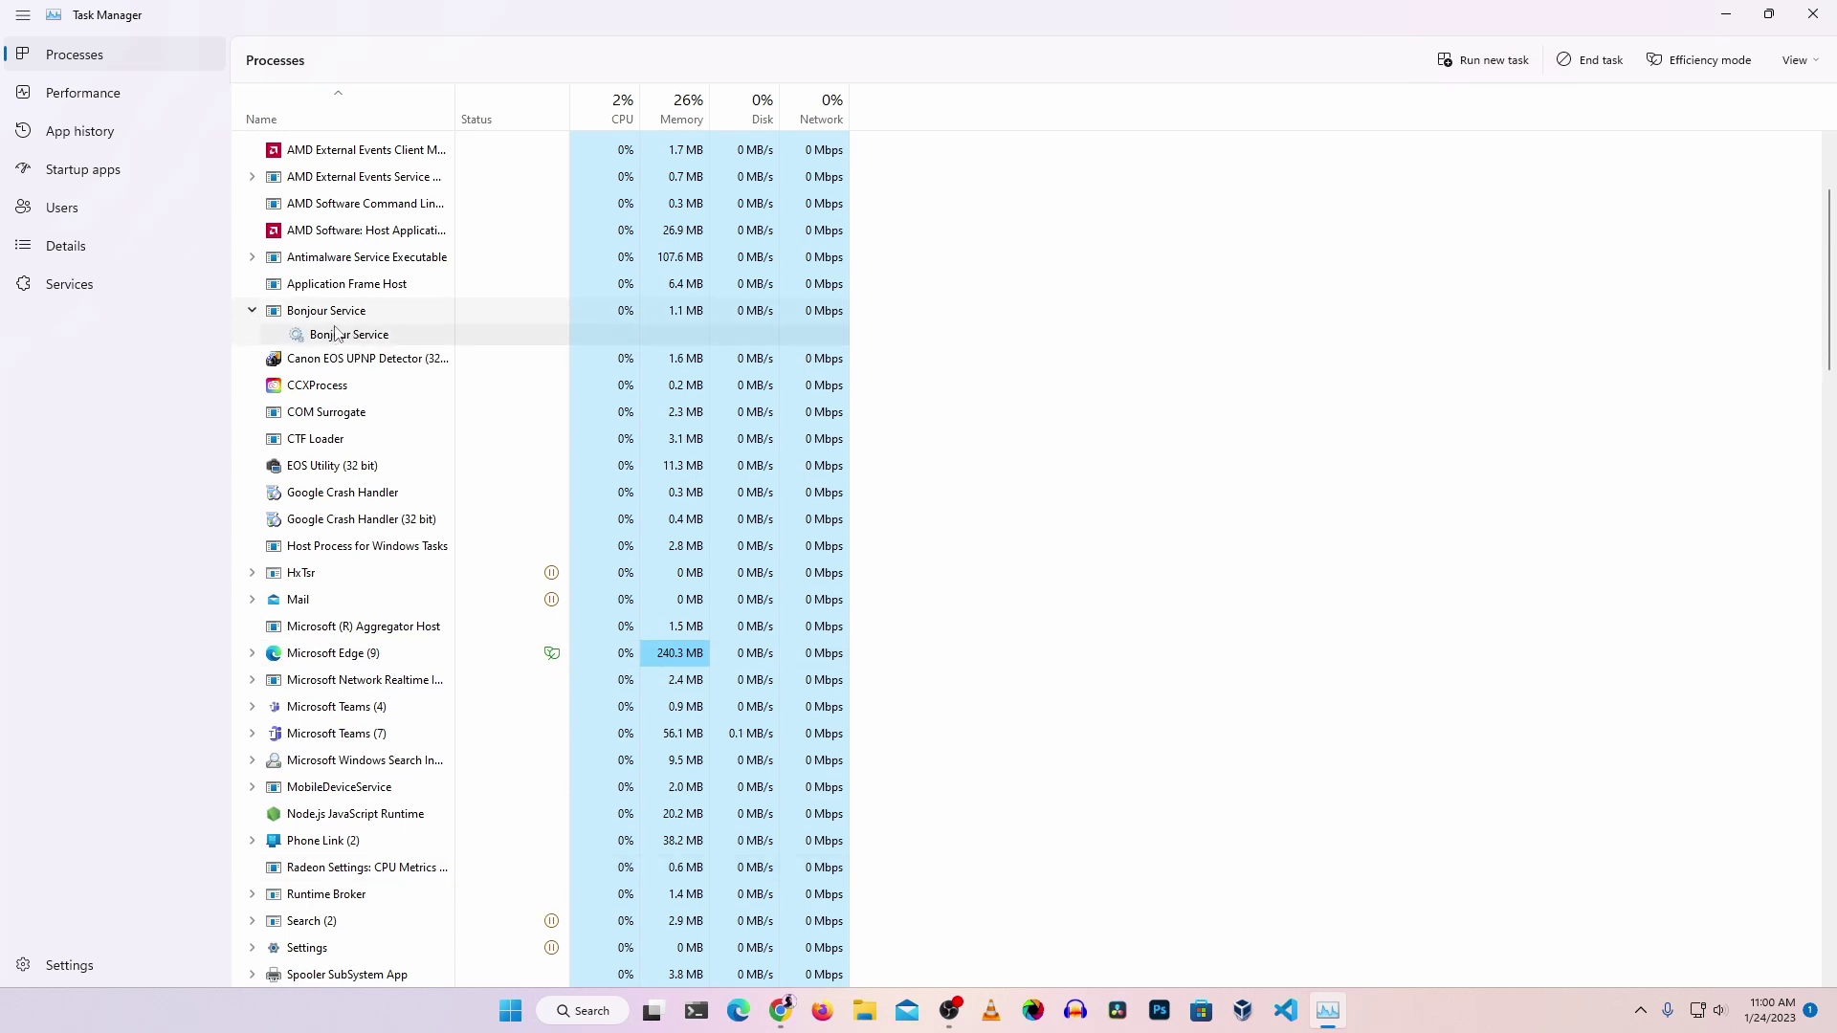
click(252, 312)
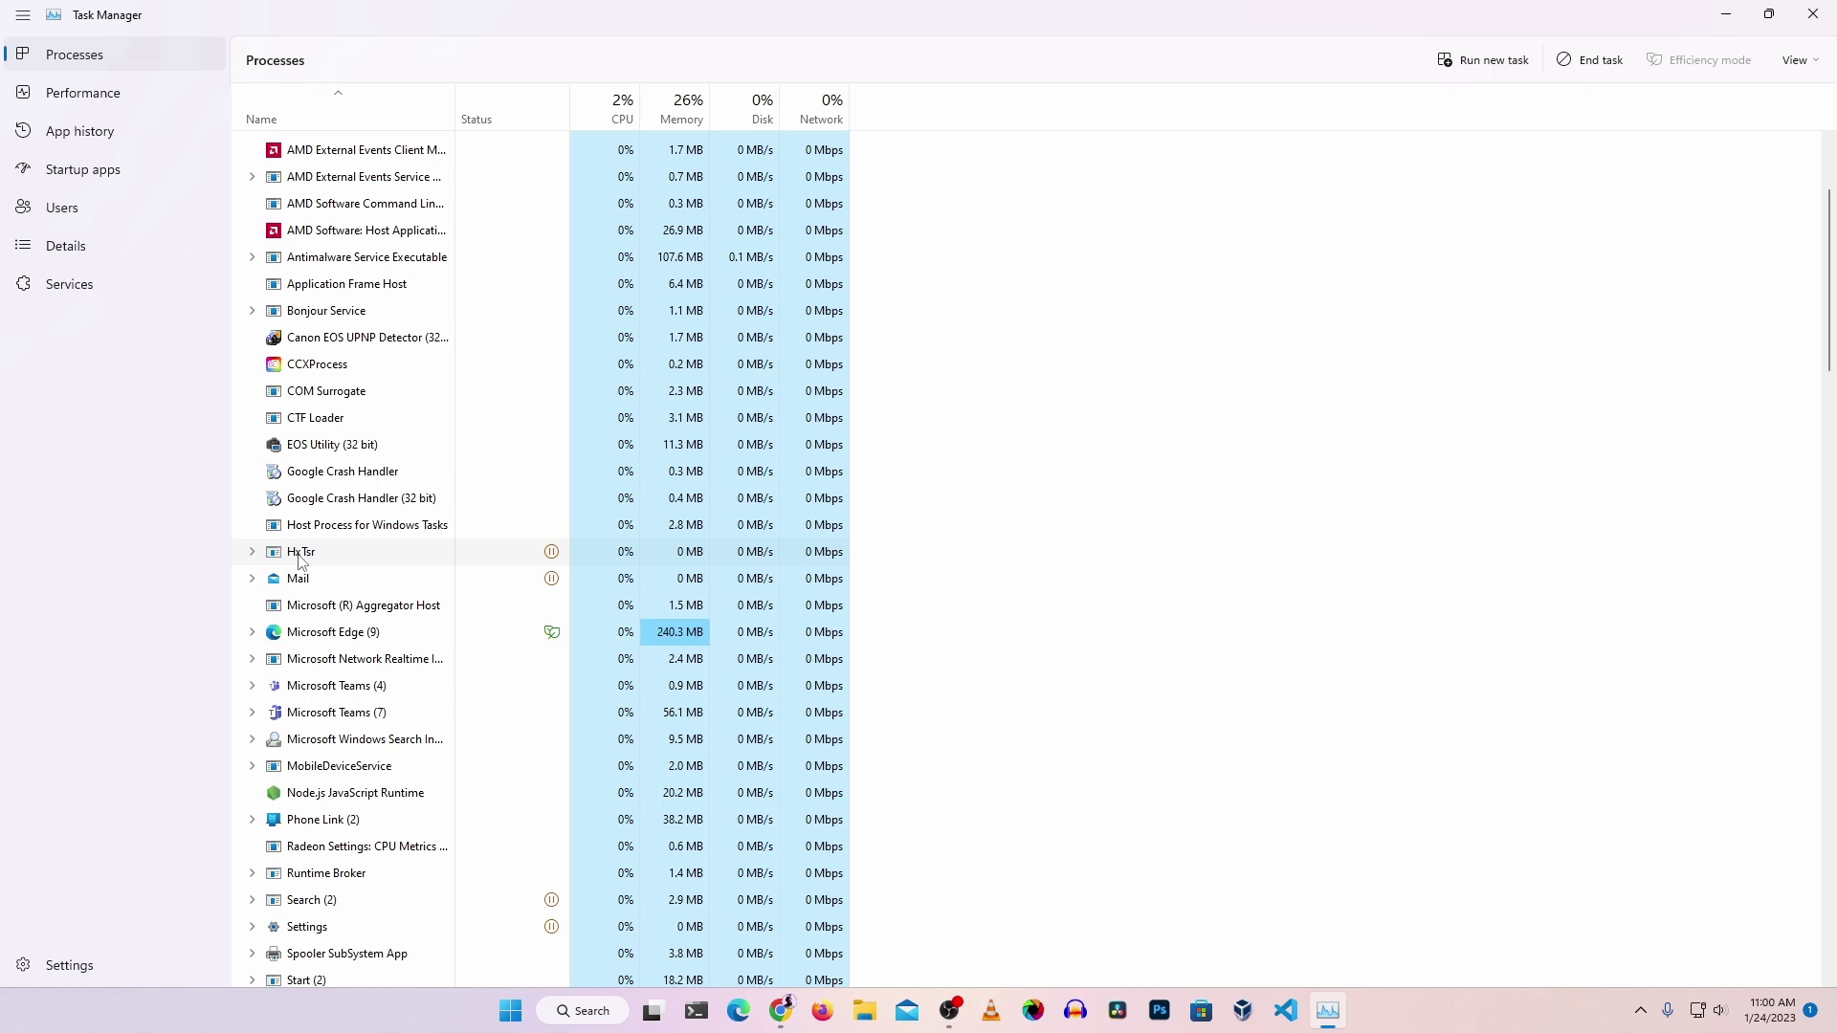
click(782, 1010)
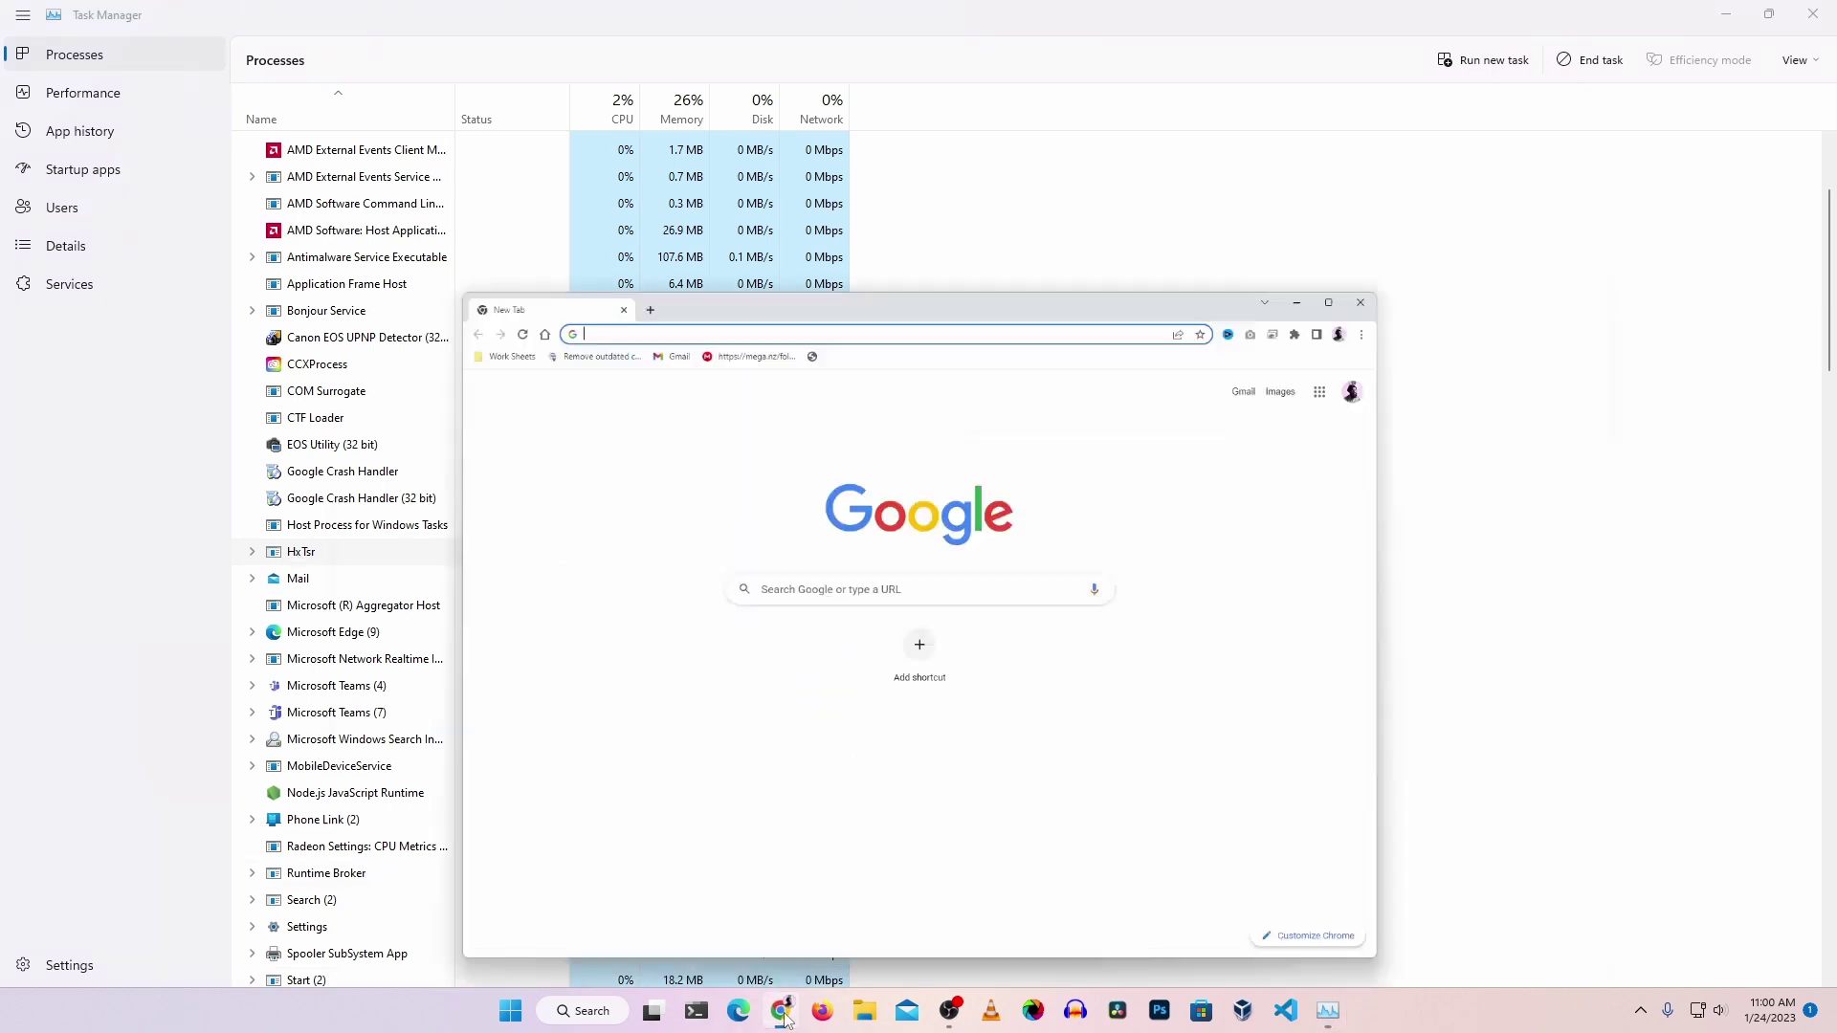
Search the web for 'hxtsr process', then switch back to Task Manager.
text(hxtsr process)
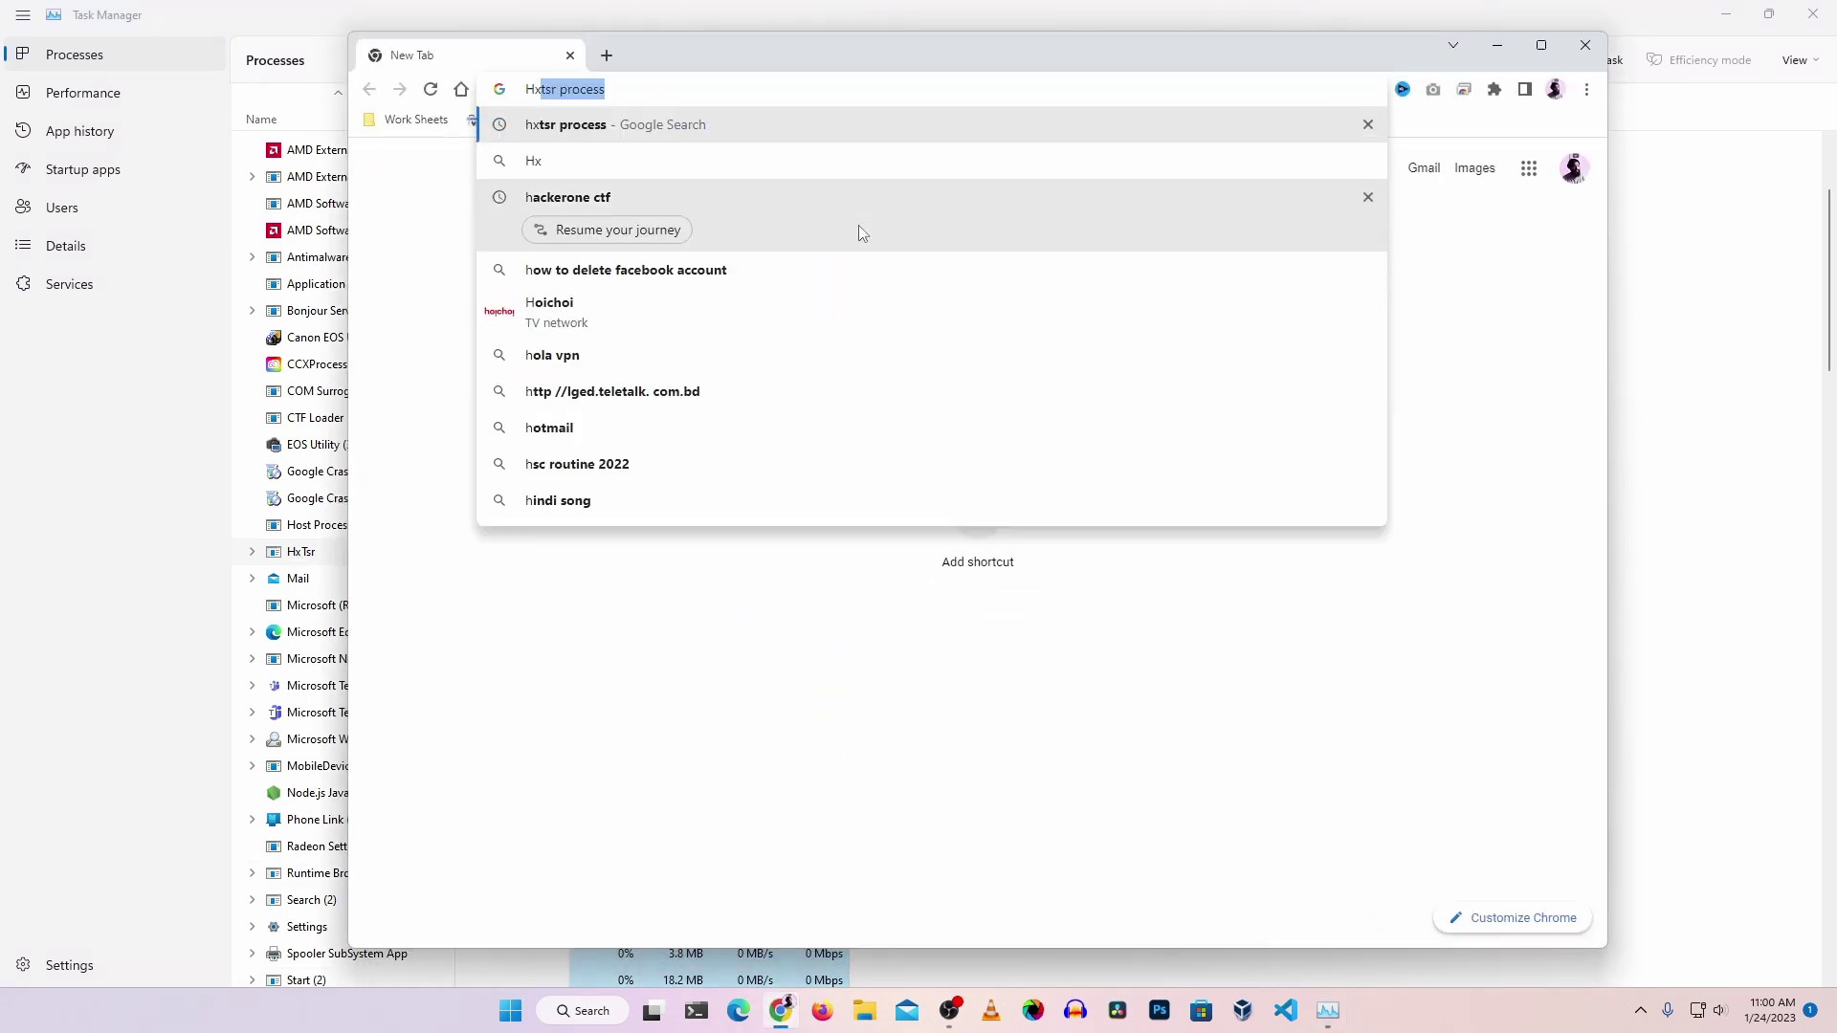
key(Return)
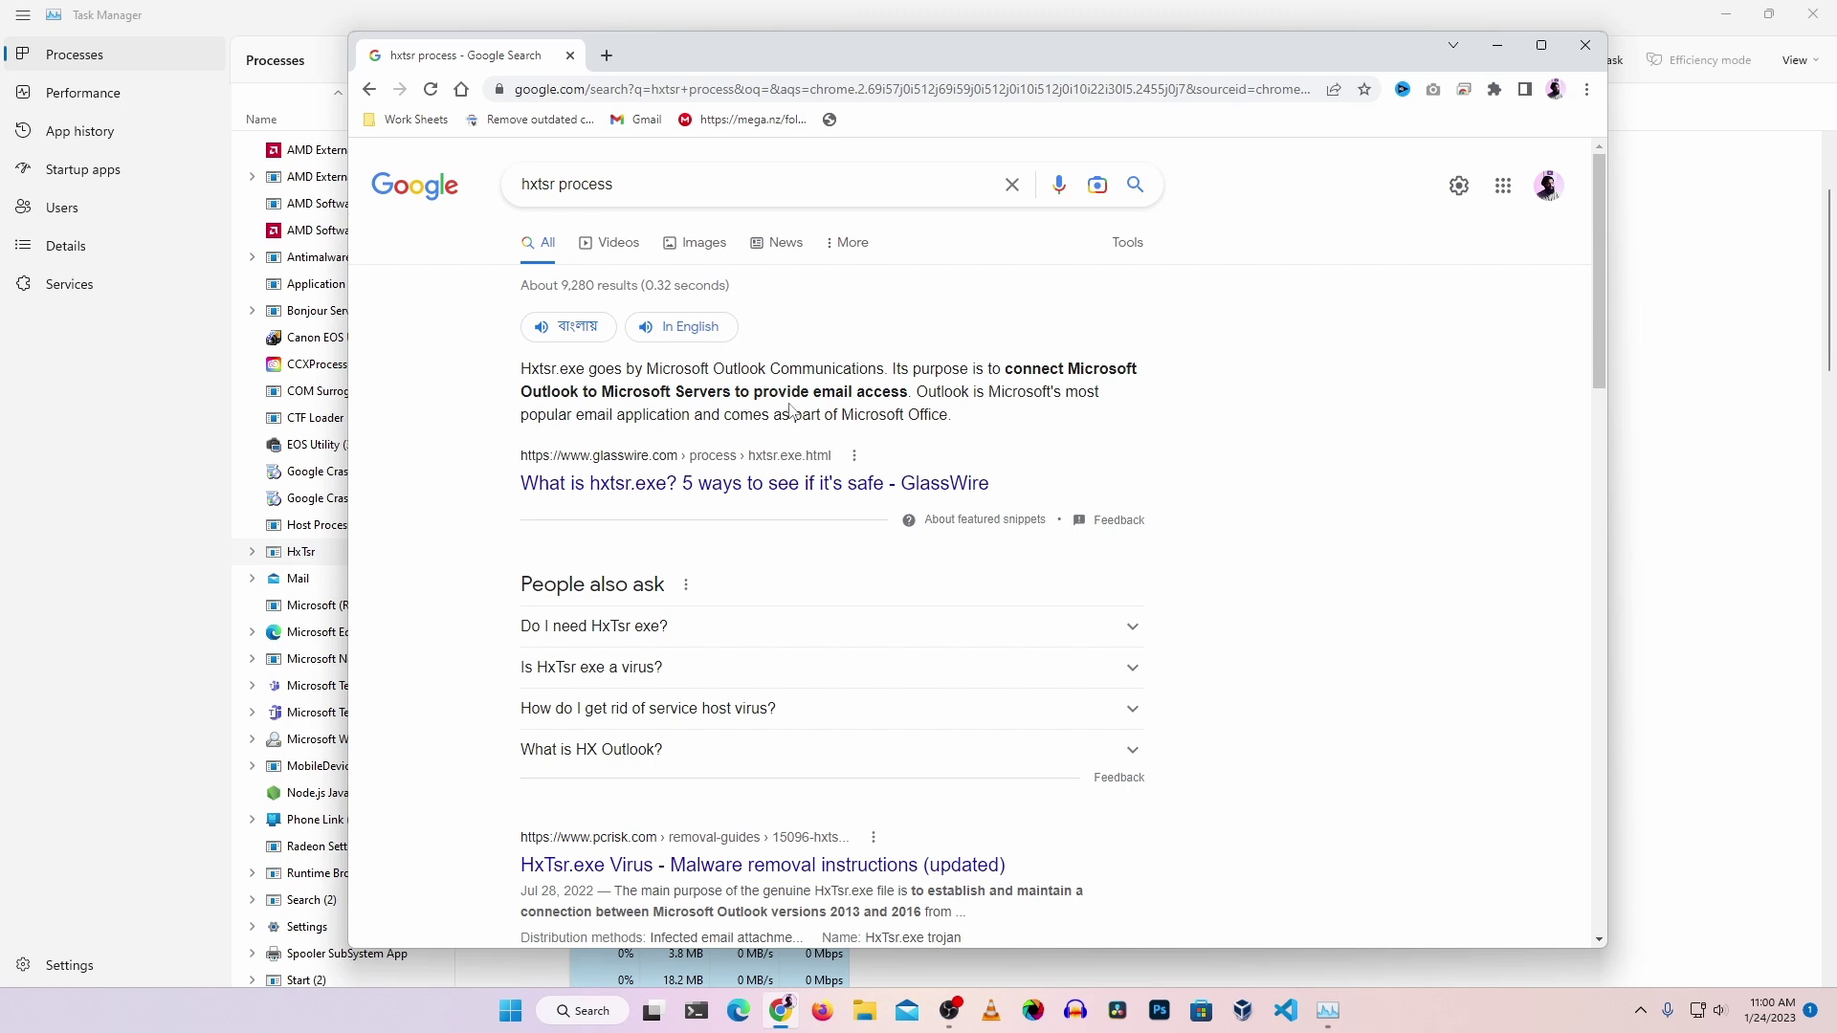
key(alt+Tab)
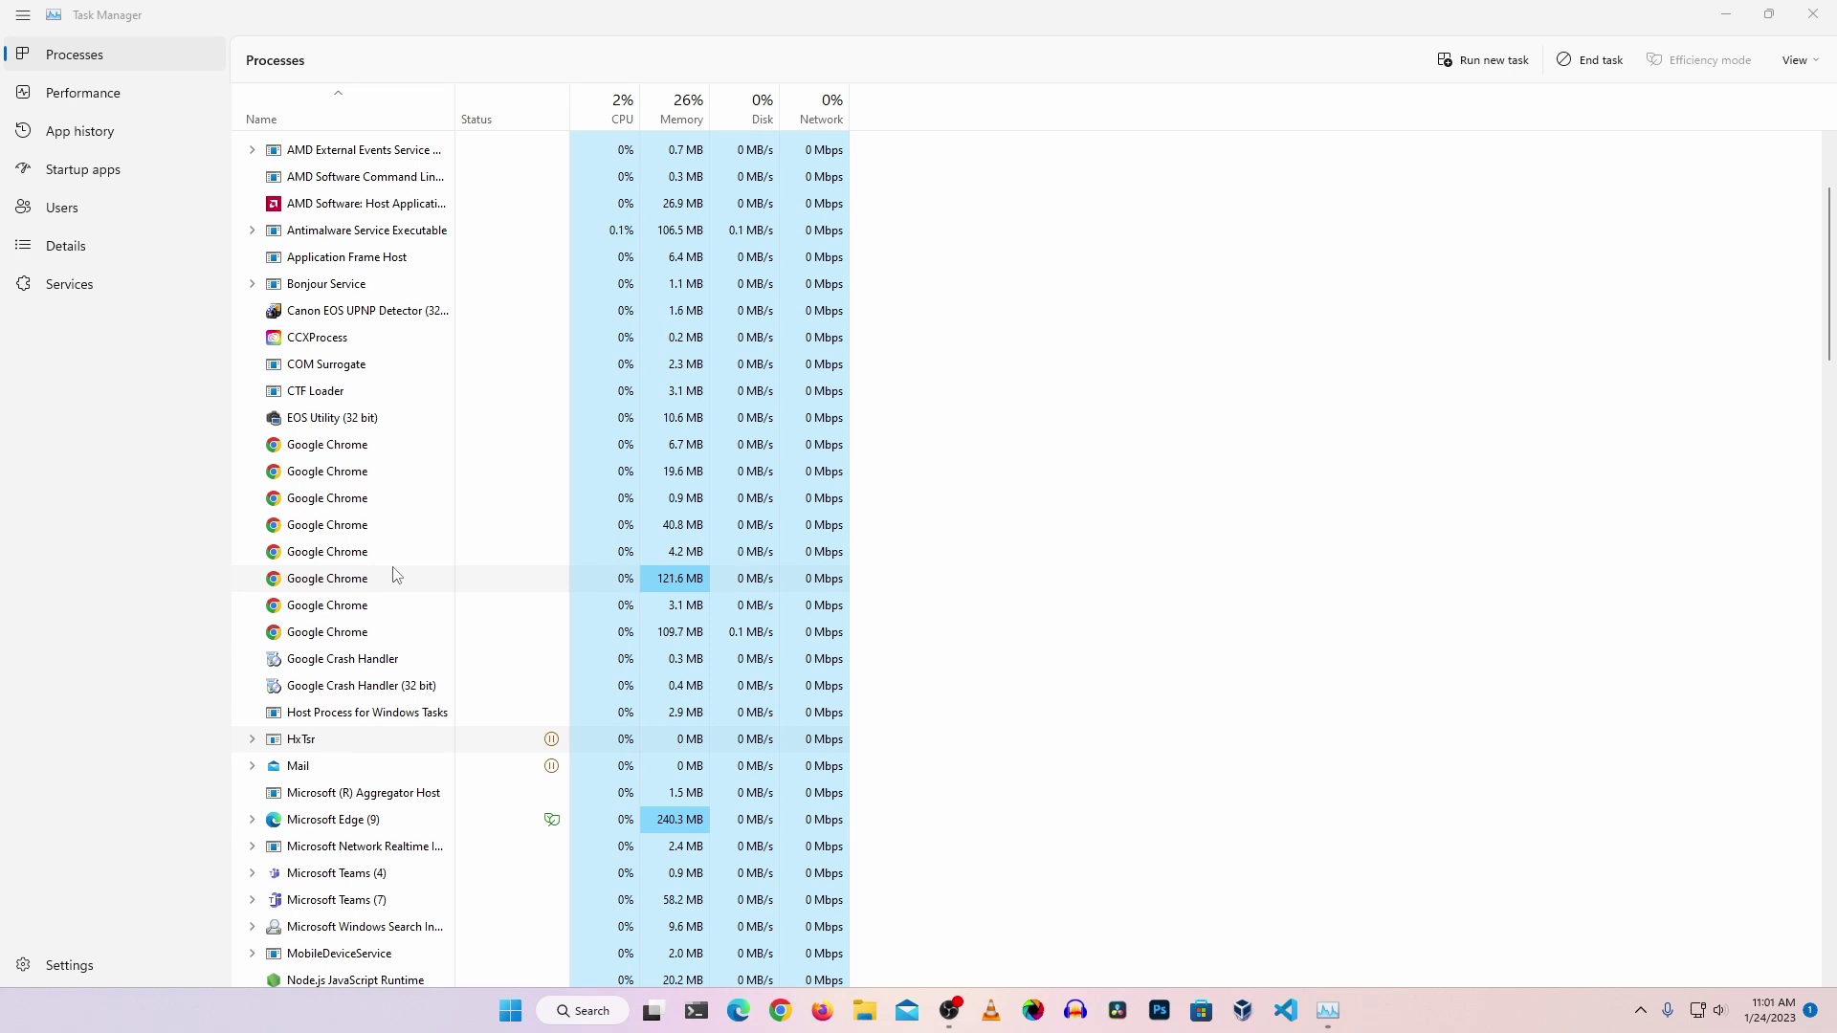
Close Task Manager with Alt+F4.
key(alt+F4)
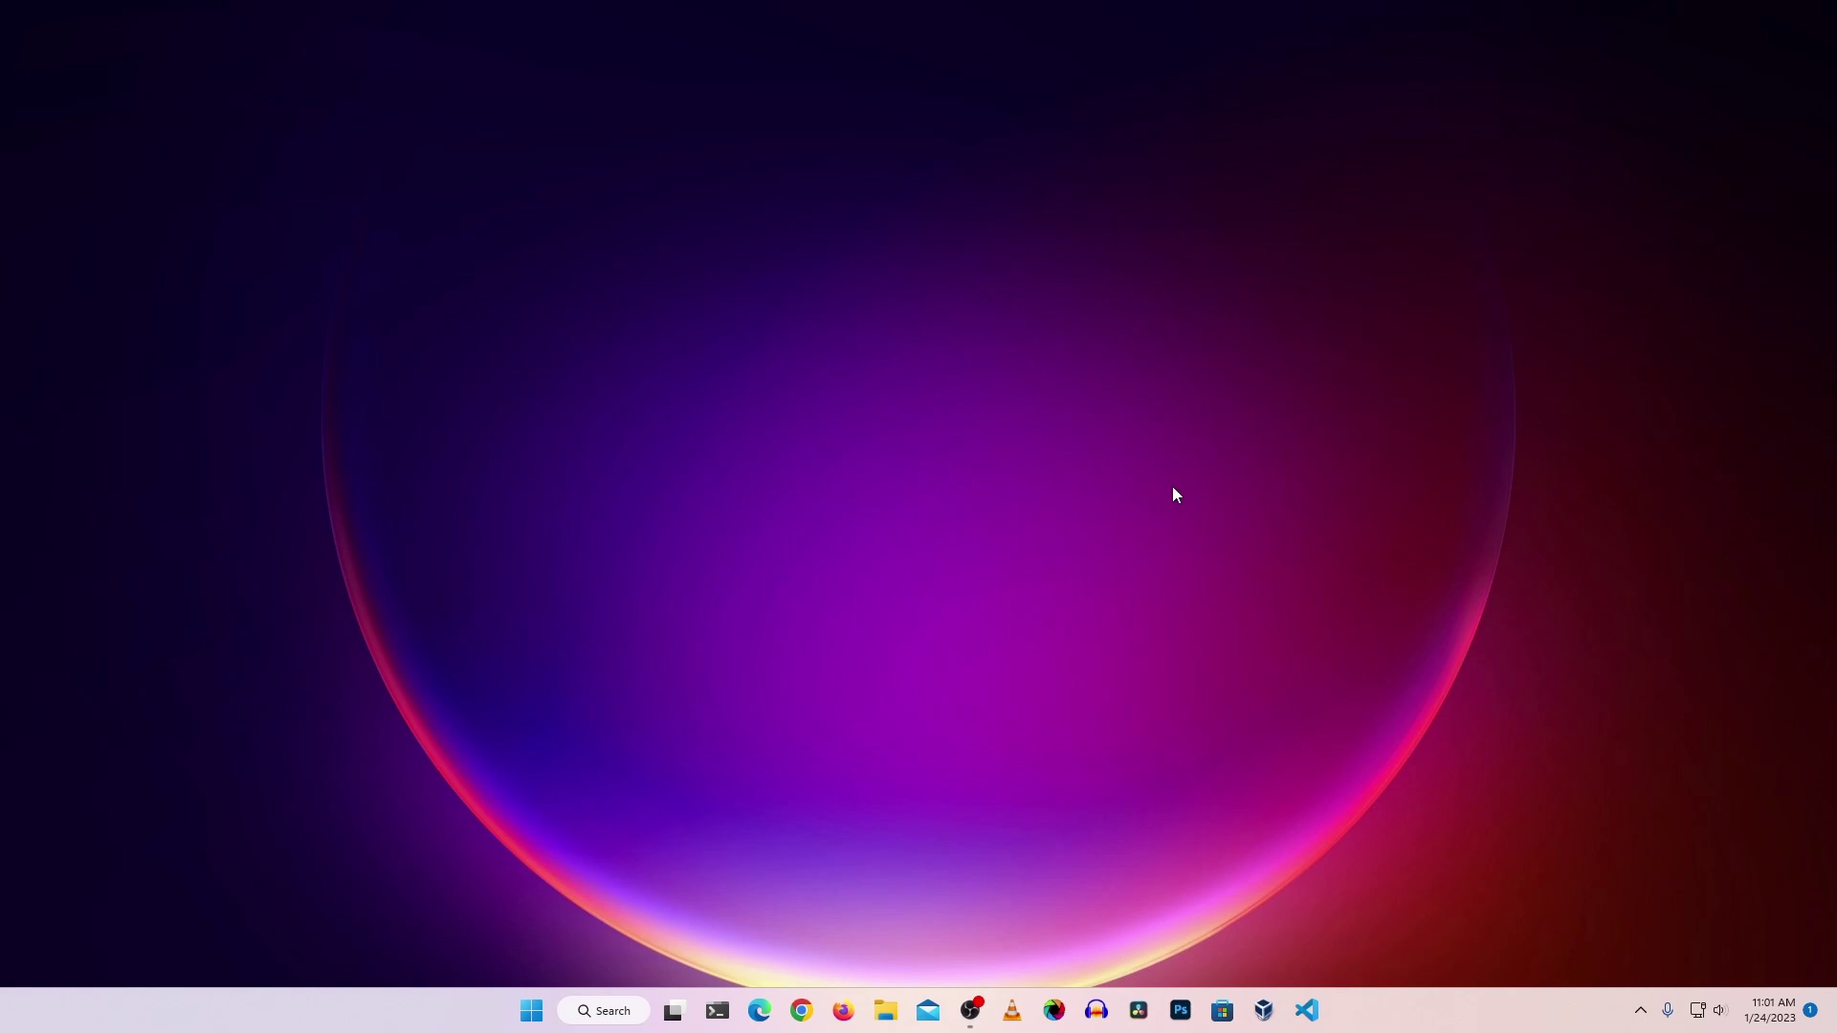
In a centred PowerShell terminal, run 'net user', then 'net user' with the current account's name.
click(718, 1010)
drag(745, 84, 1117, 257)
text(net user)
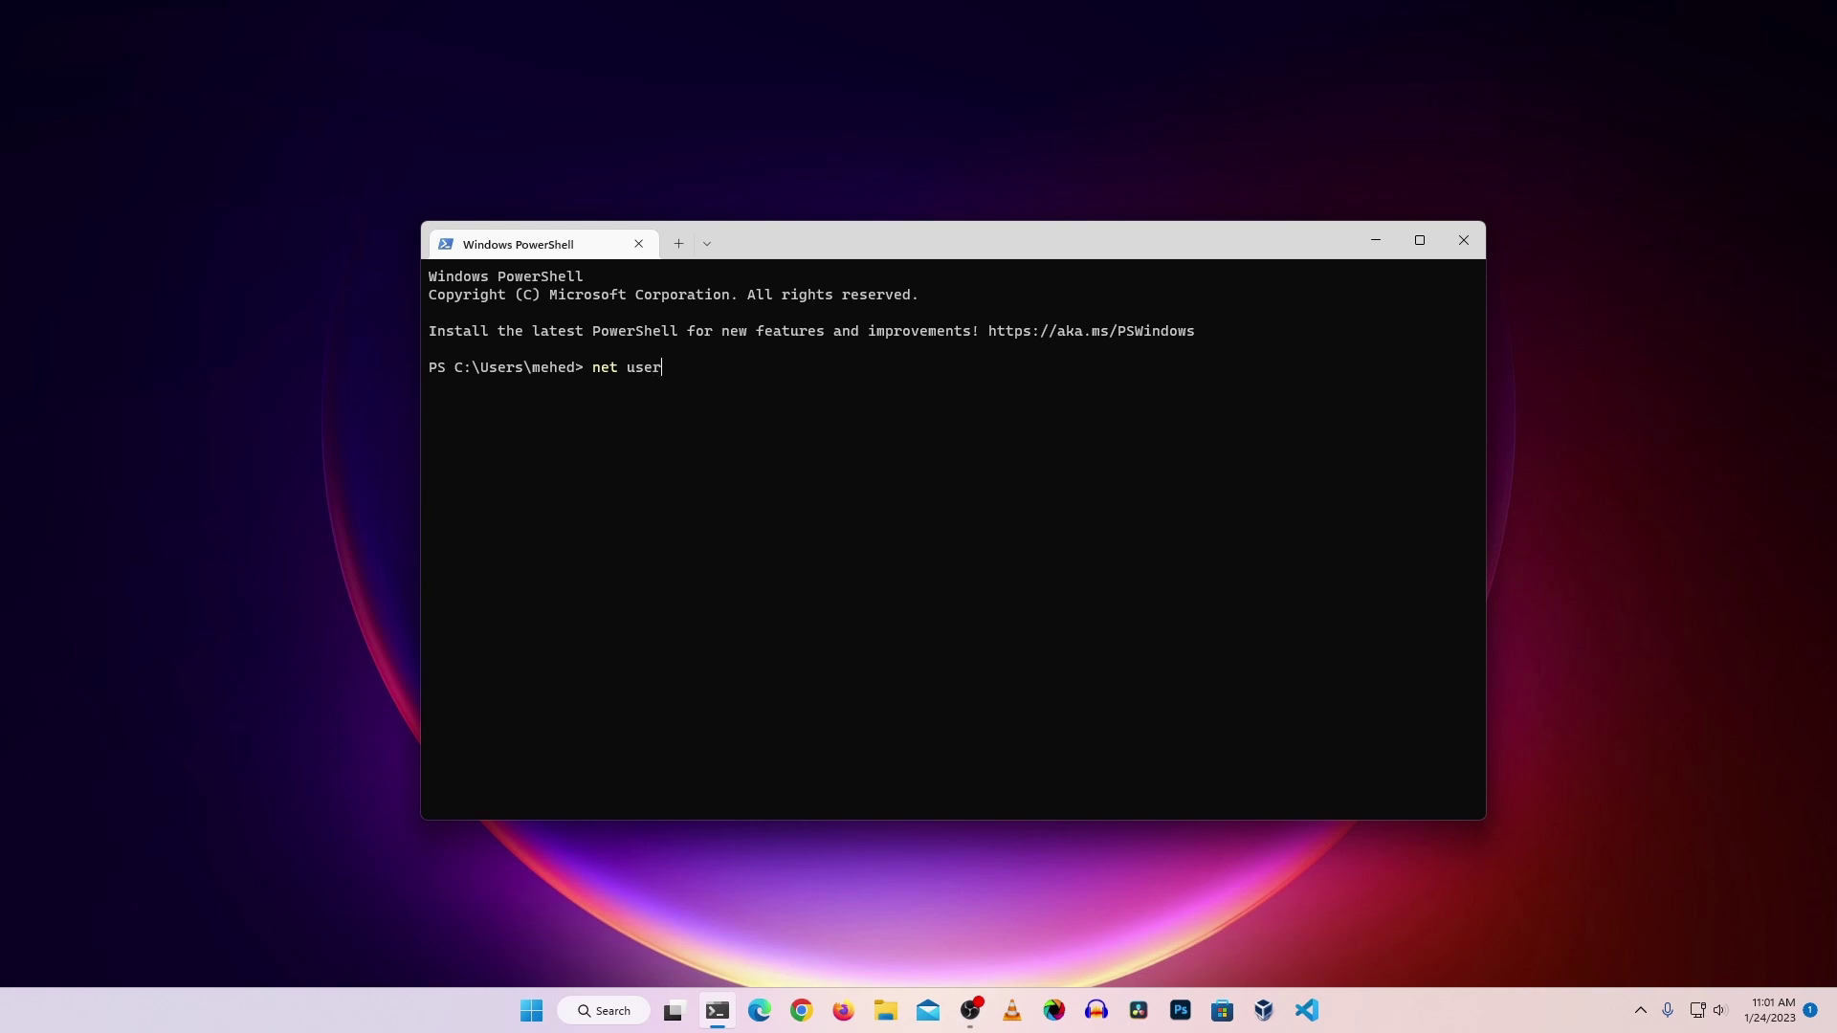
key(Return)
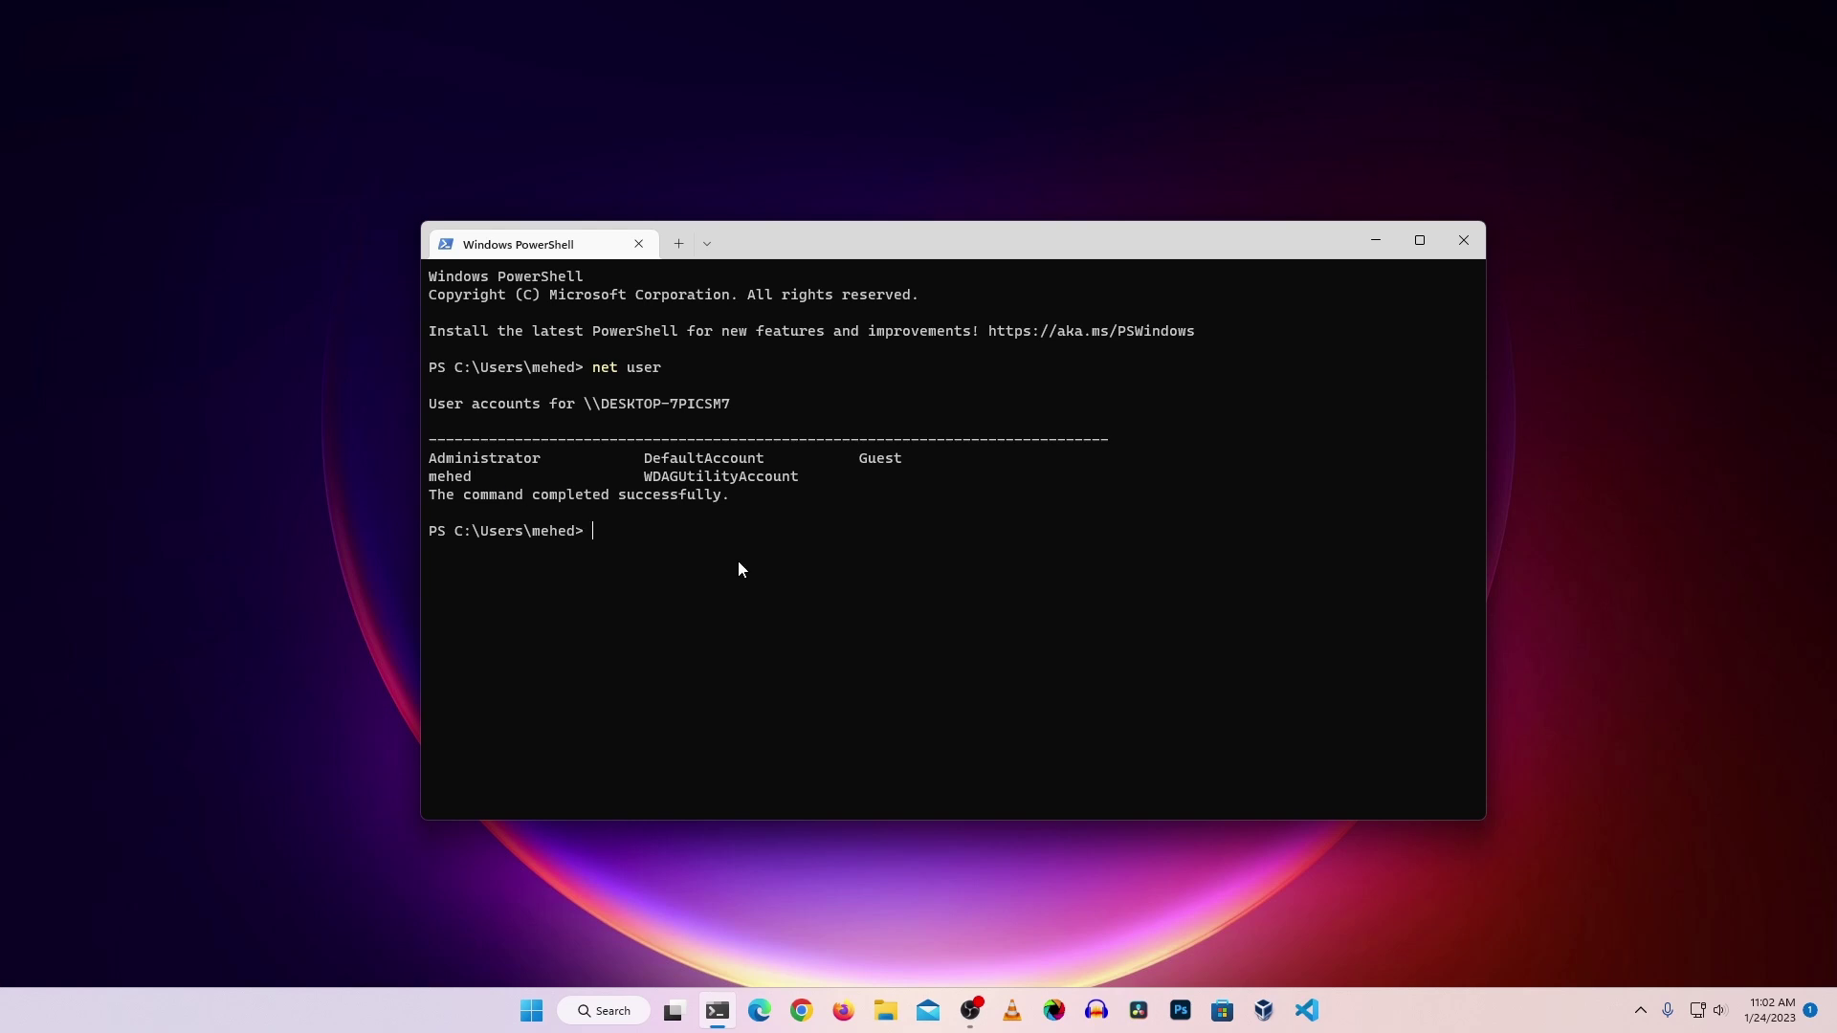
text(net user mehed)
key(Return)
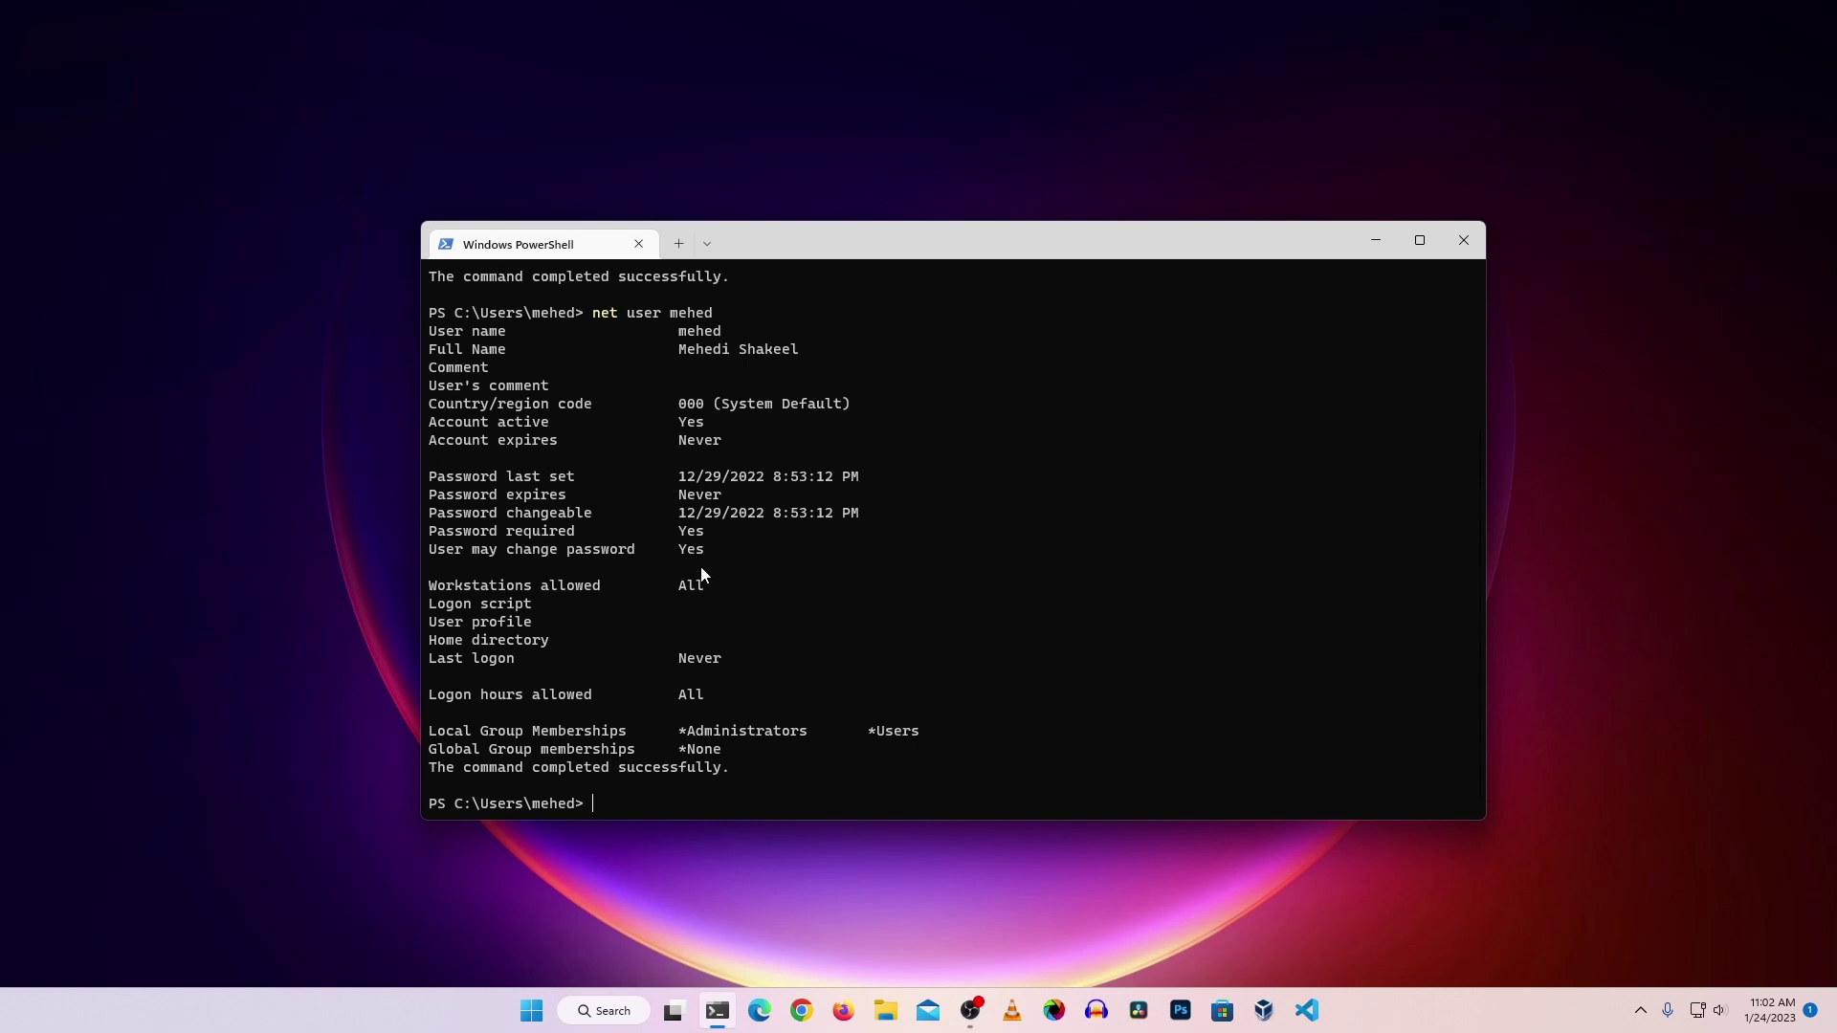
Scroll back up through the net user output, then close the PowerShell window.
scroll(702, 569, up, 1)
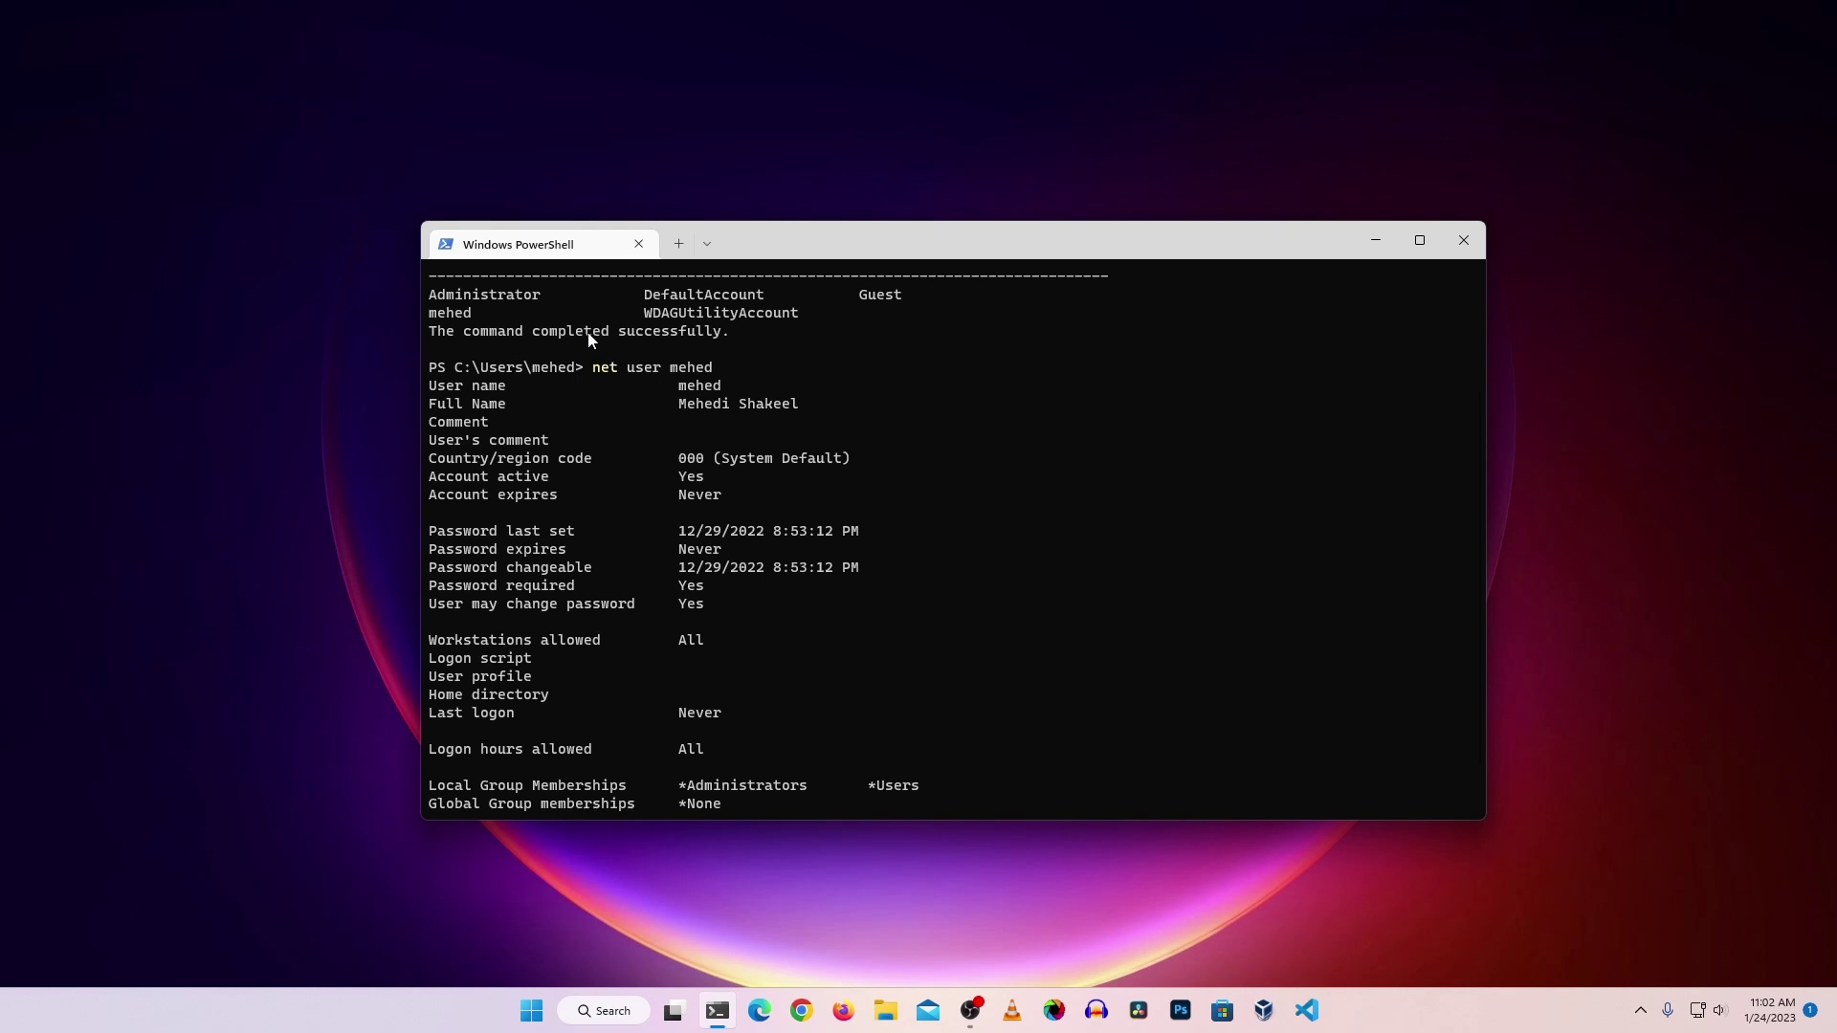
click(1462, 241)
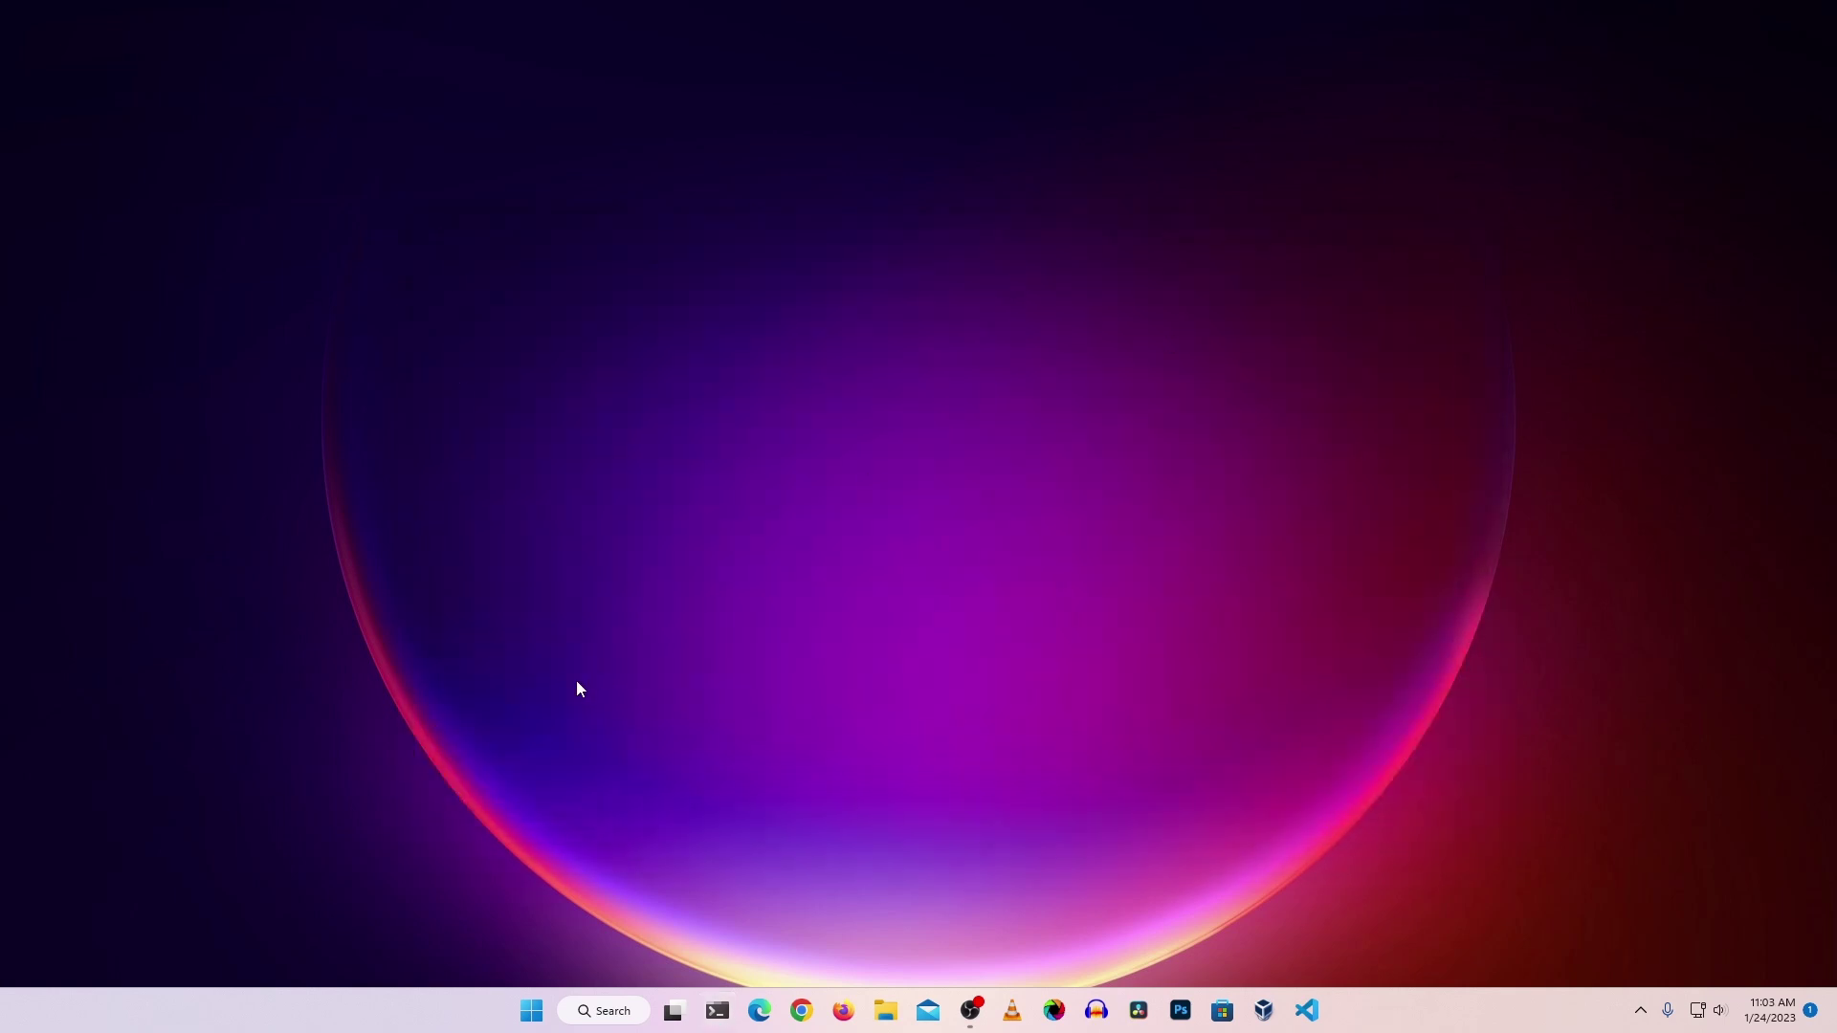
Search 'accounts' from the Start menu and open the Other users settings page.
click(528, 1012)
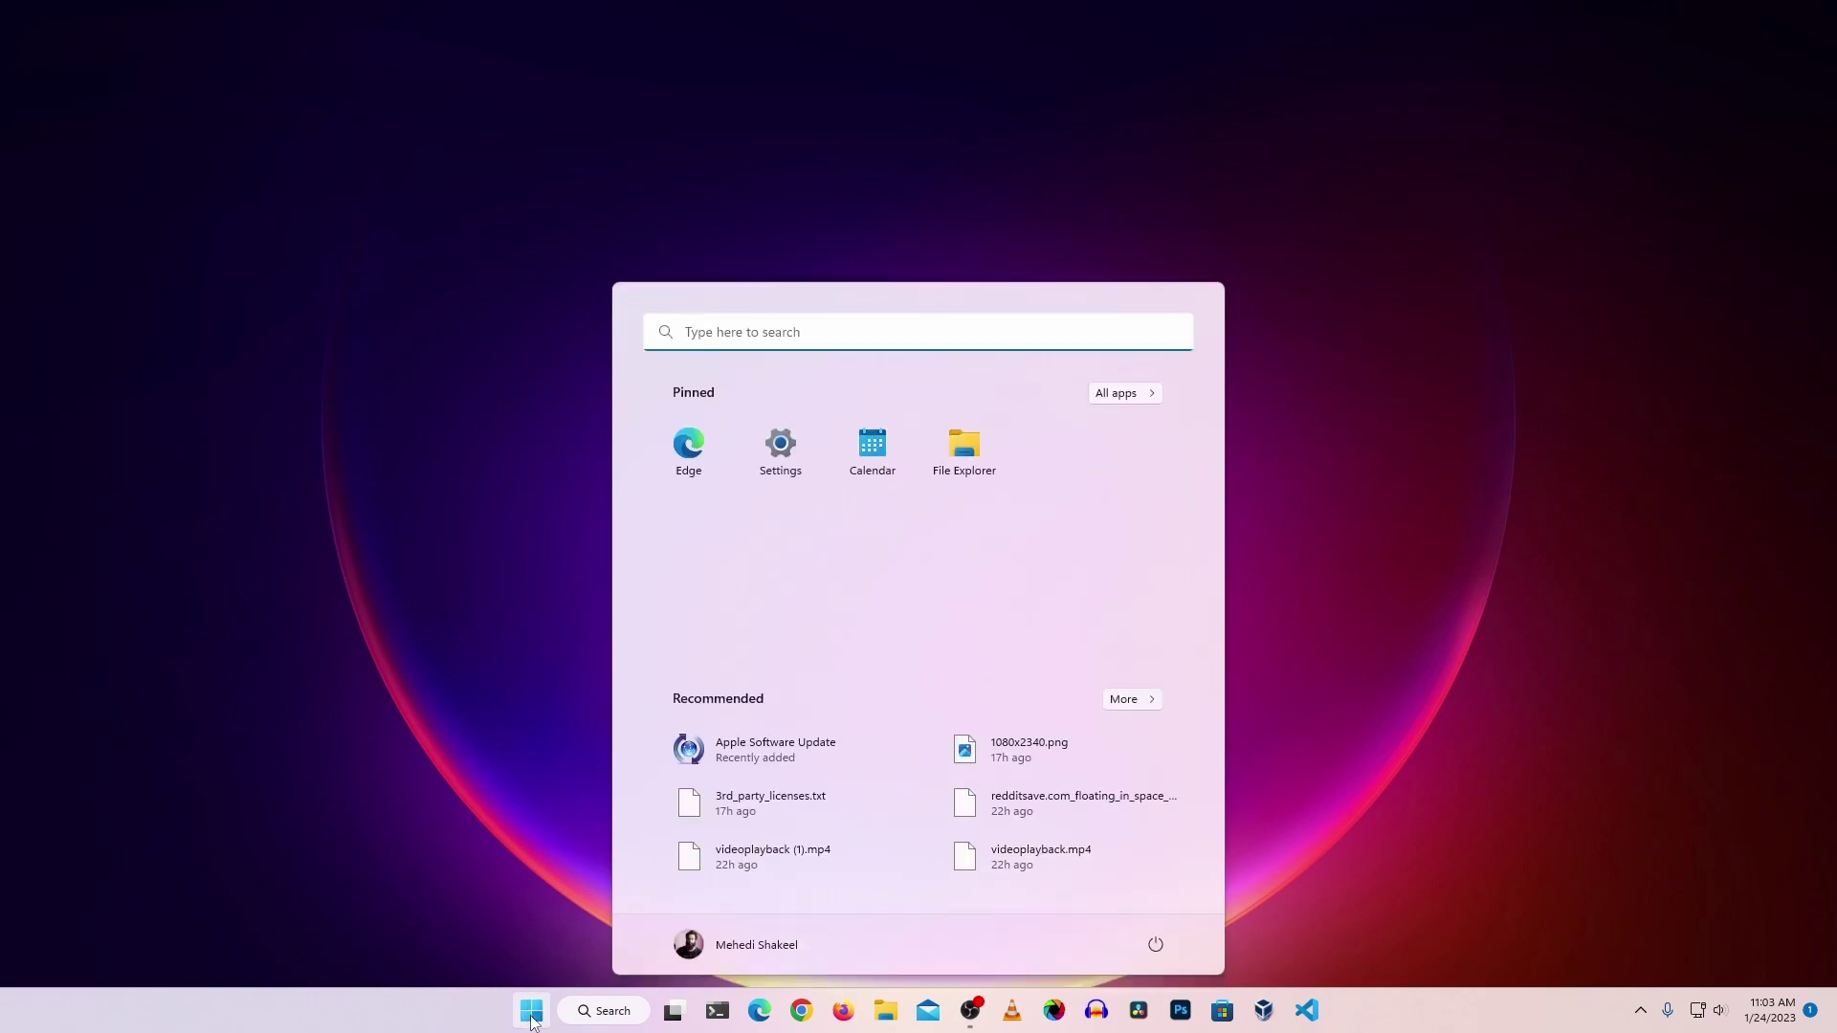
text(accounts)
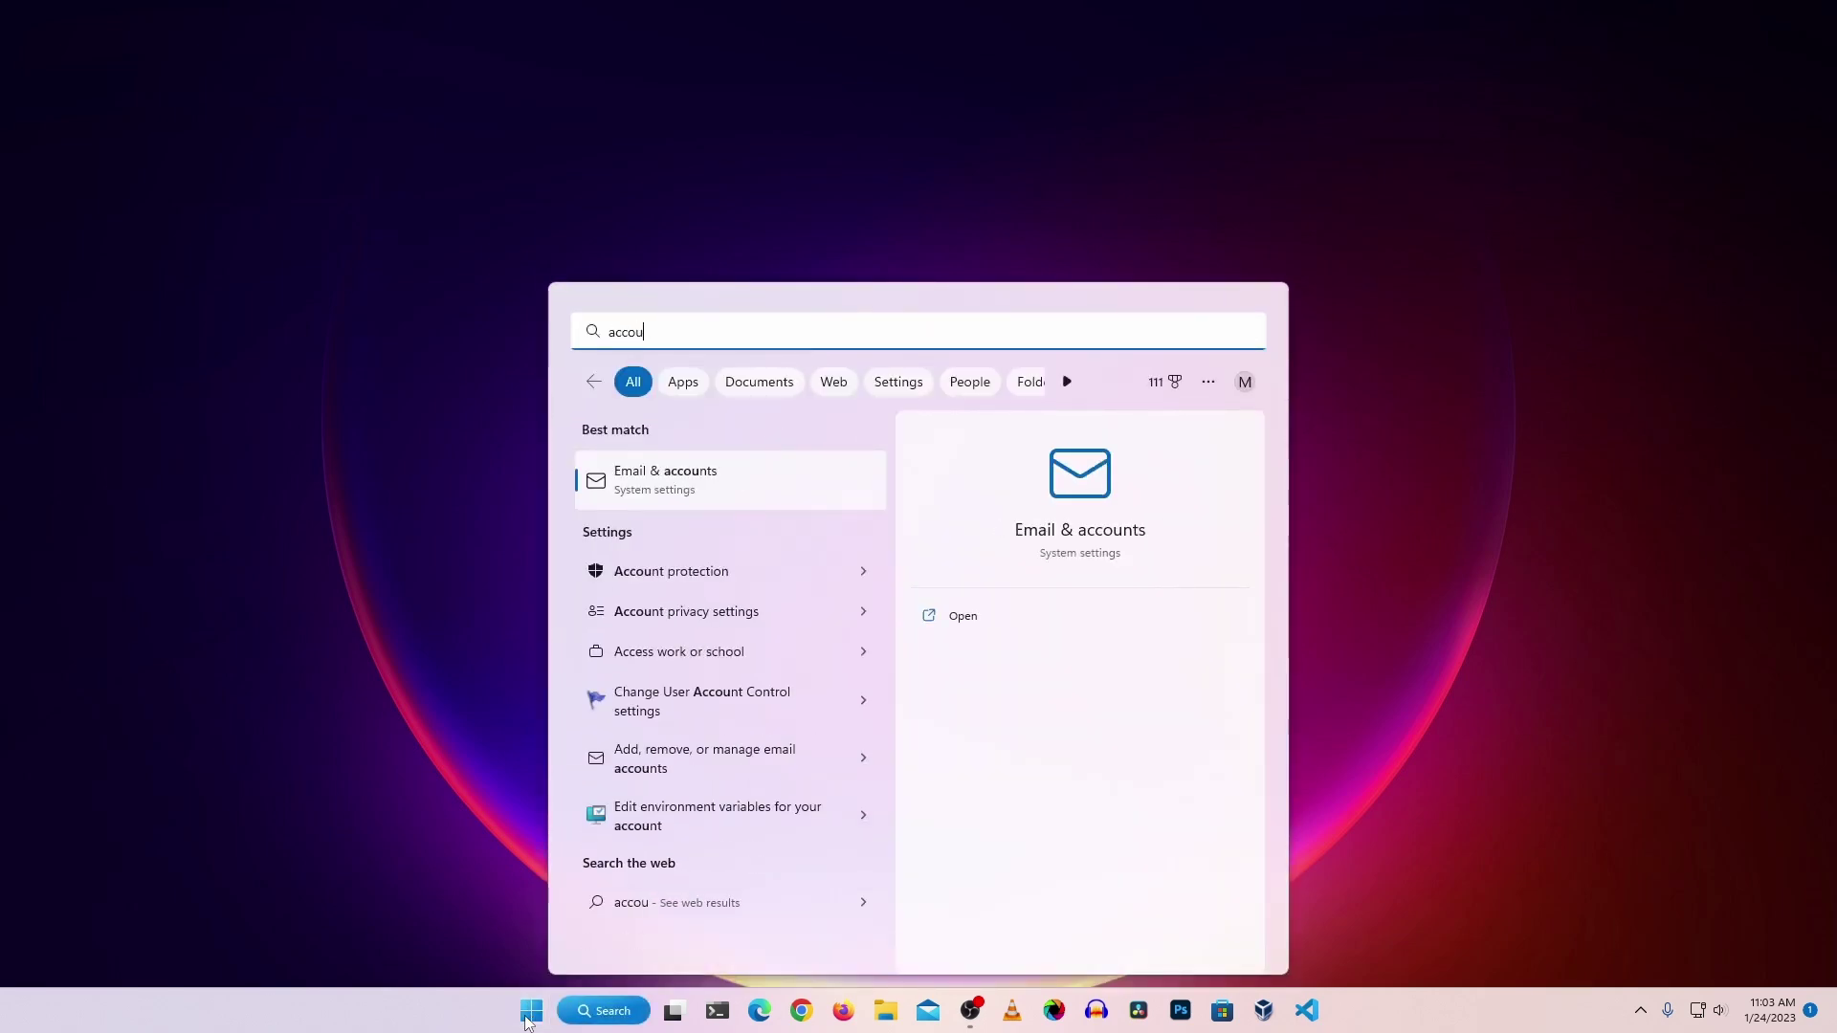
click(648, 851)
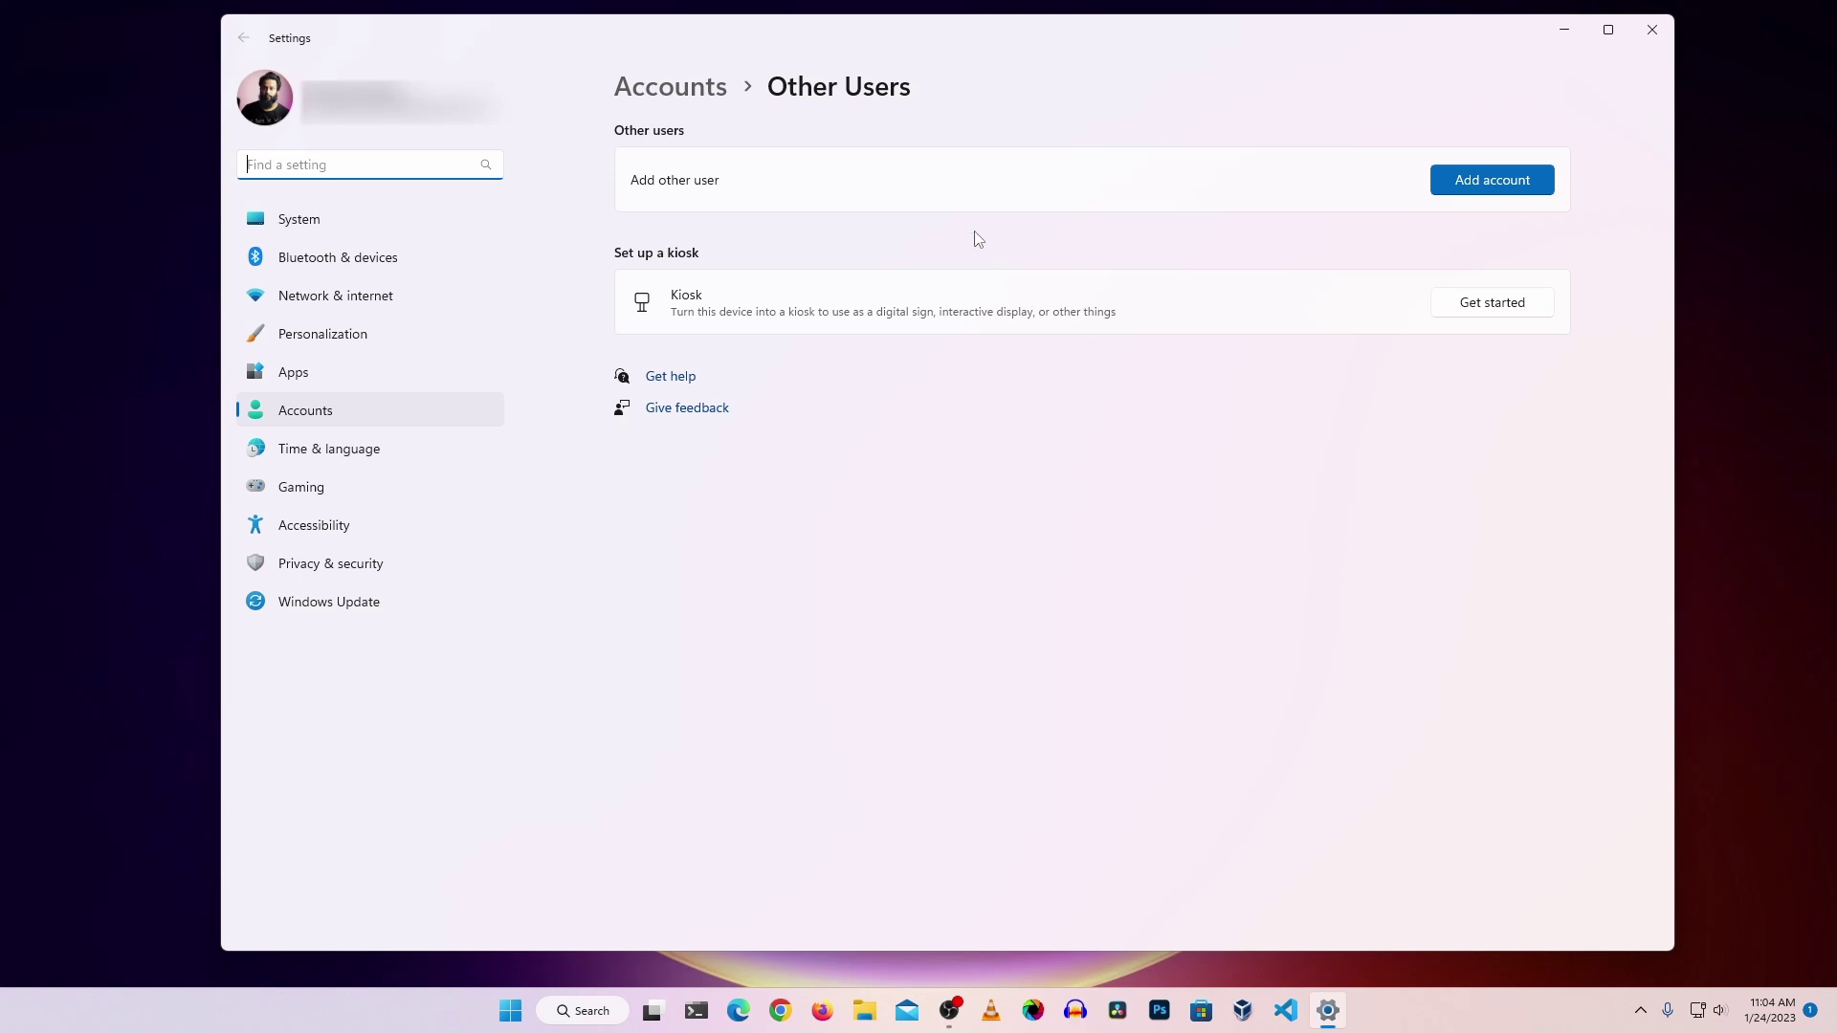
Revisit Accounts and the Other users page, then close Settings with Alt+F4.
click(322, 421)
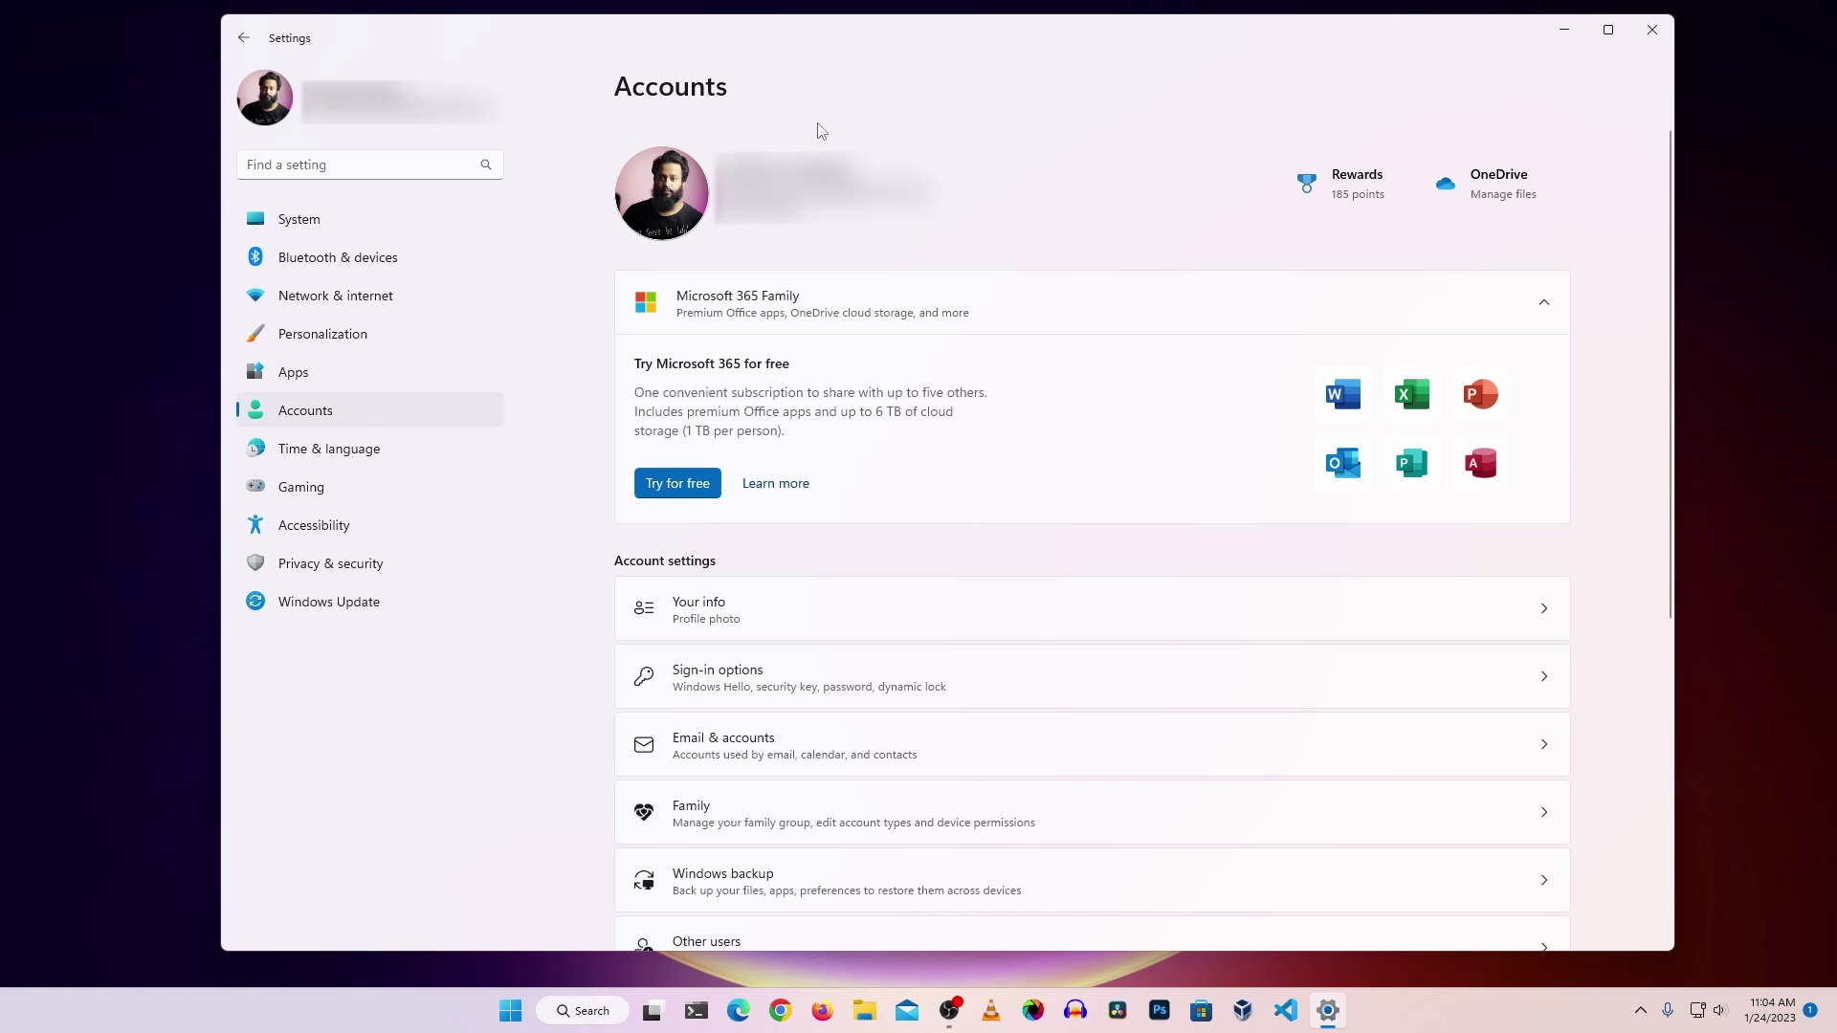
click(707, 941)
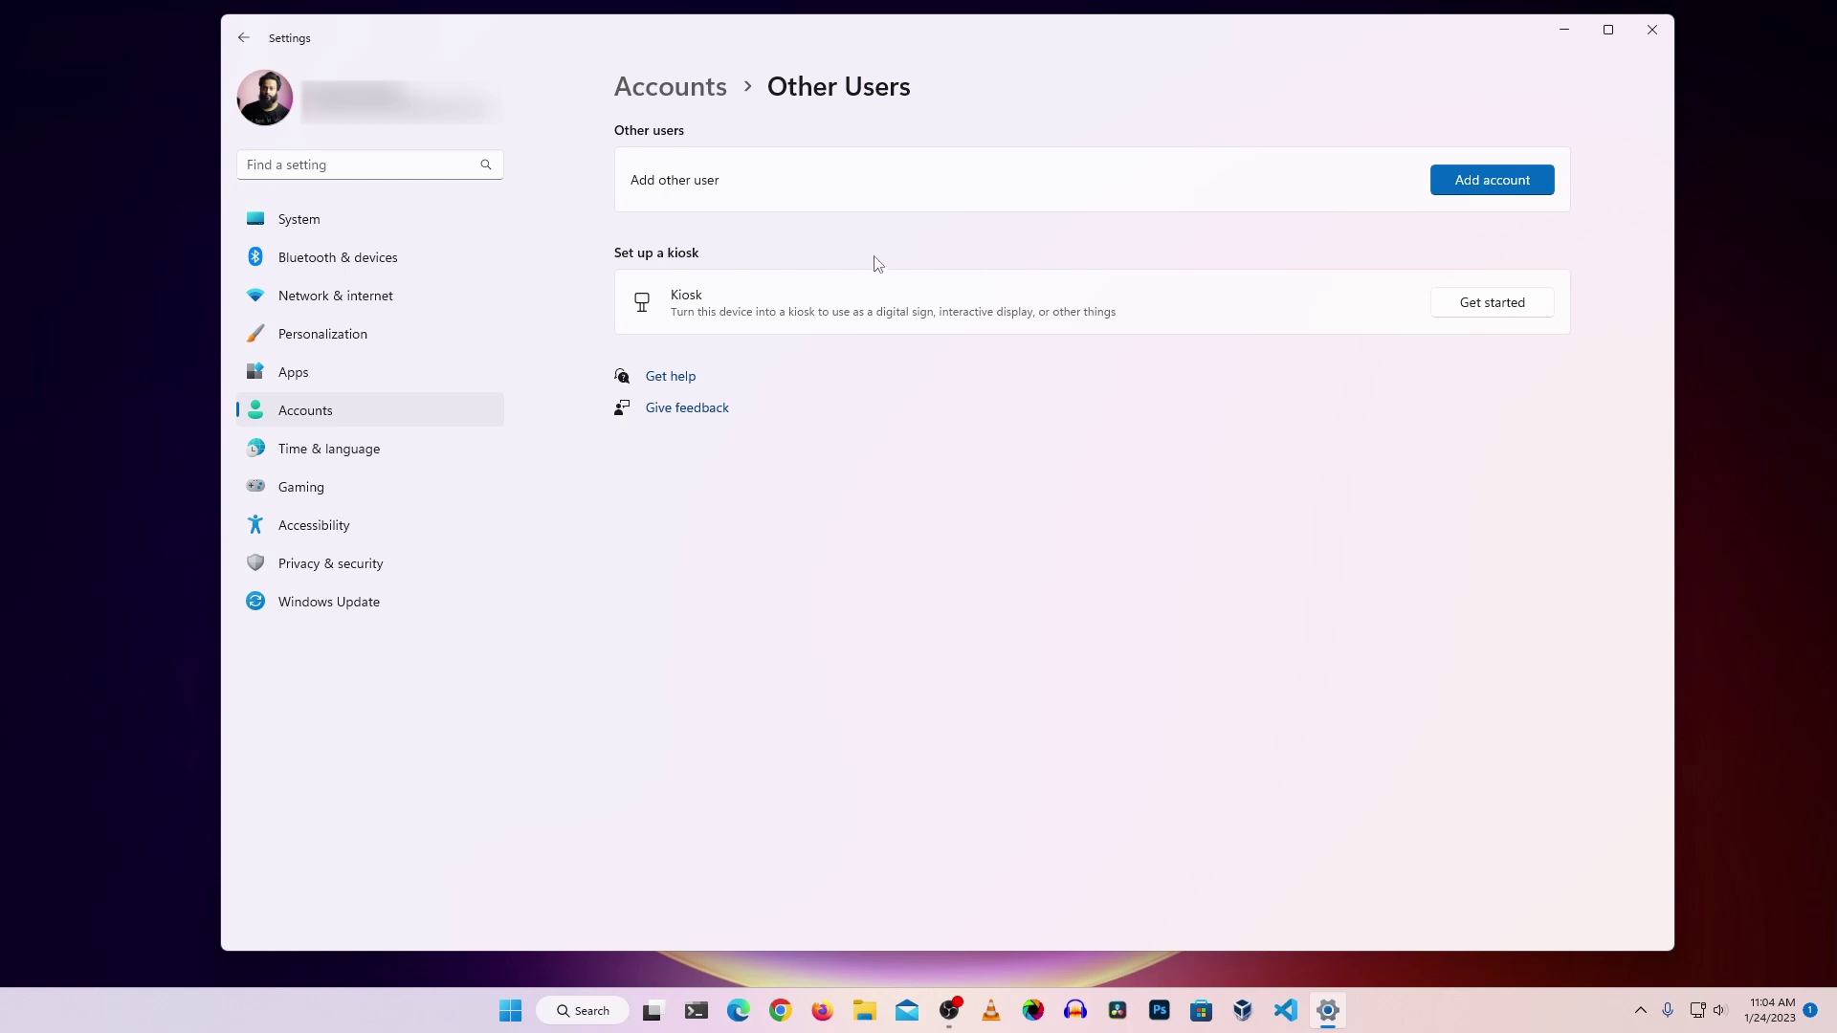
key(alt+F4)
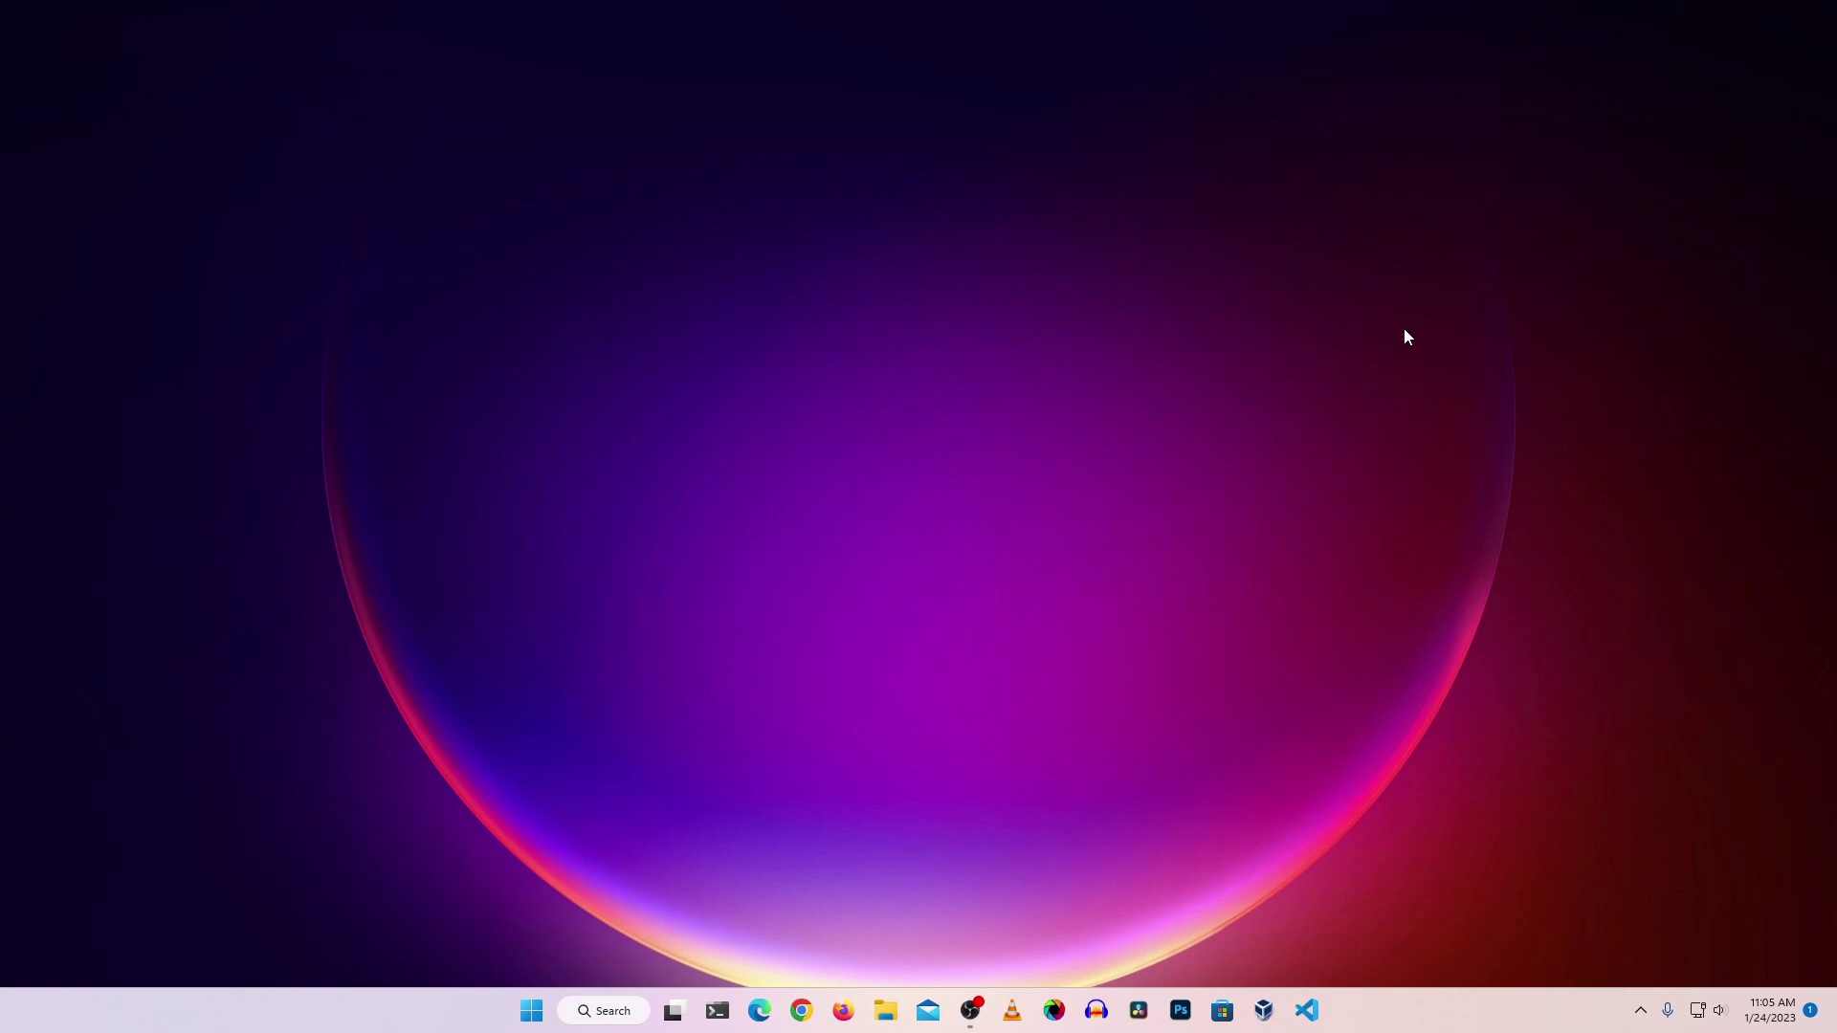
Launch the Malicious Software Removal Tool via Run with 'mrt' and centre its window.
key(super+r)
text(mrt)
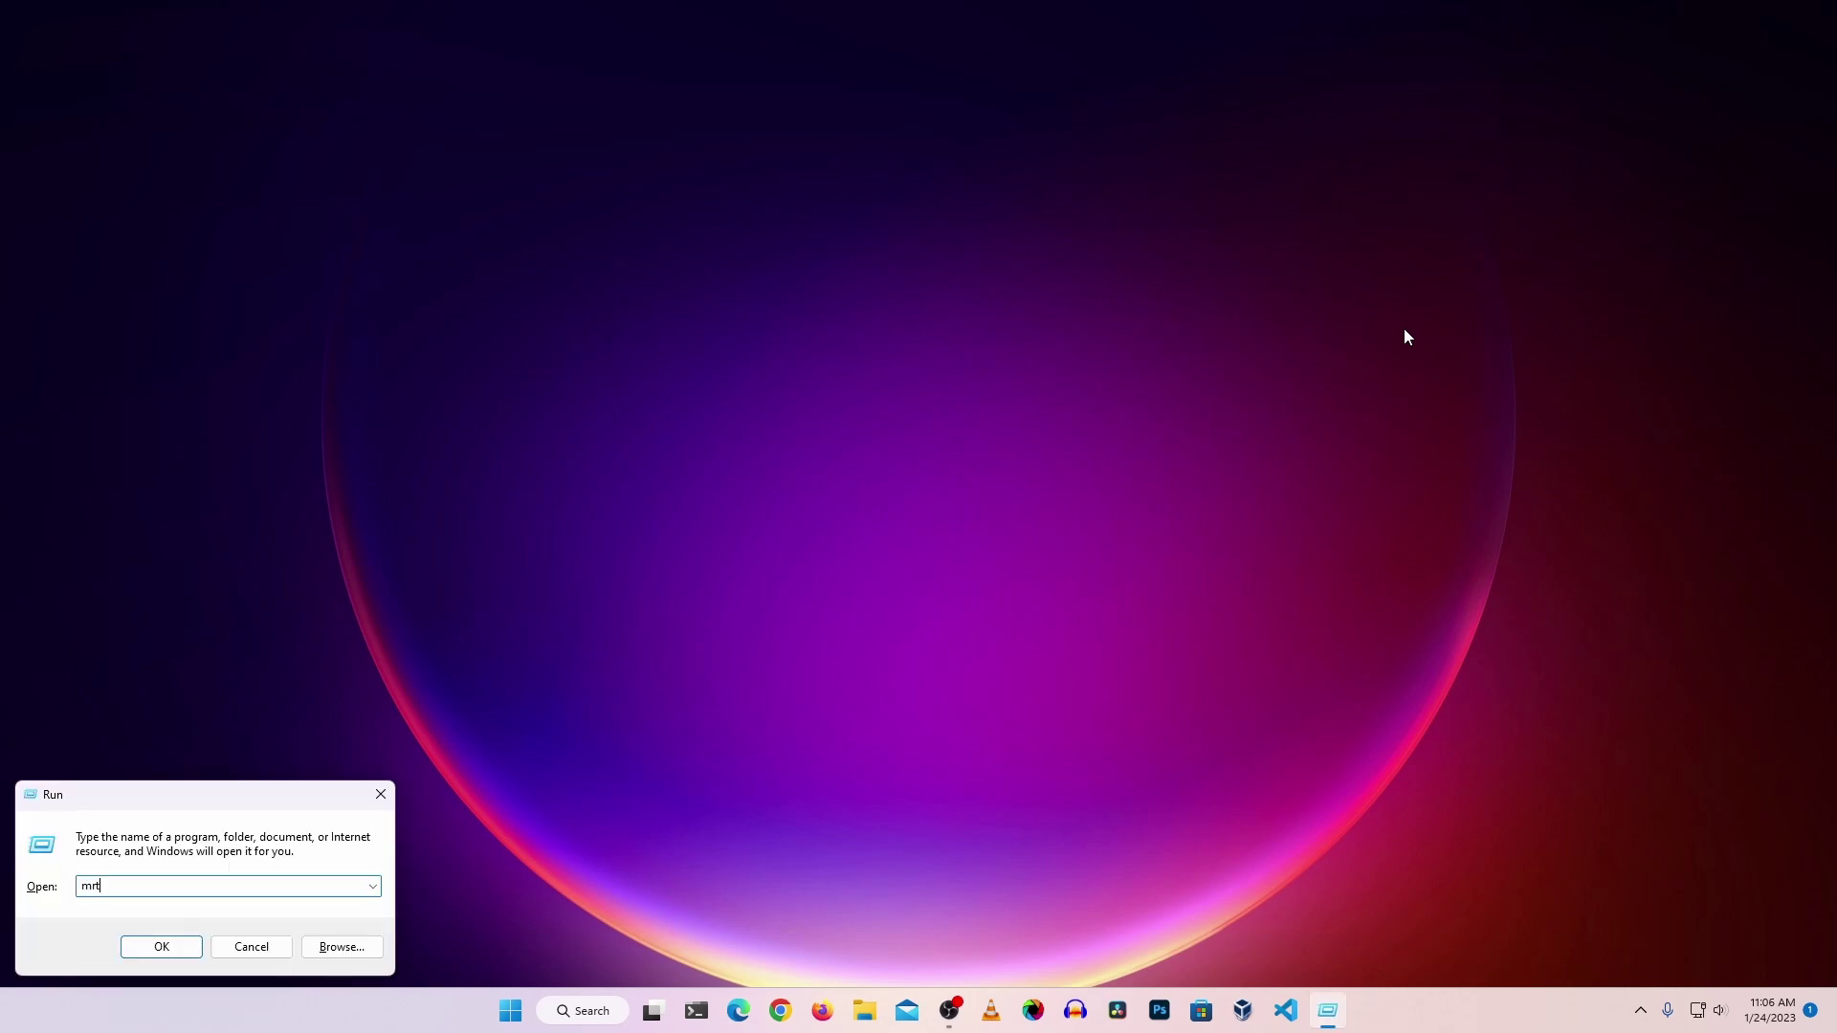
key(Return)
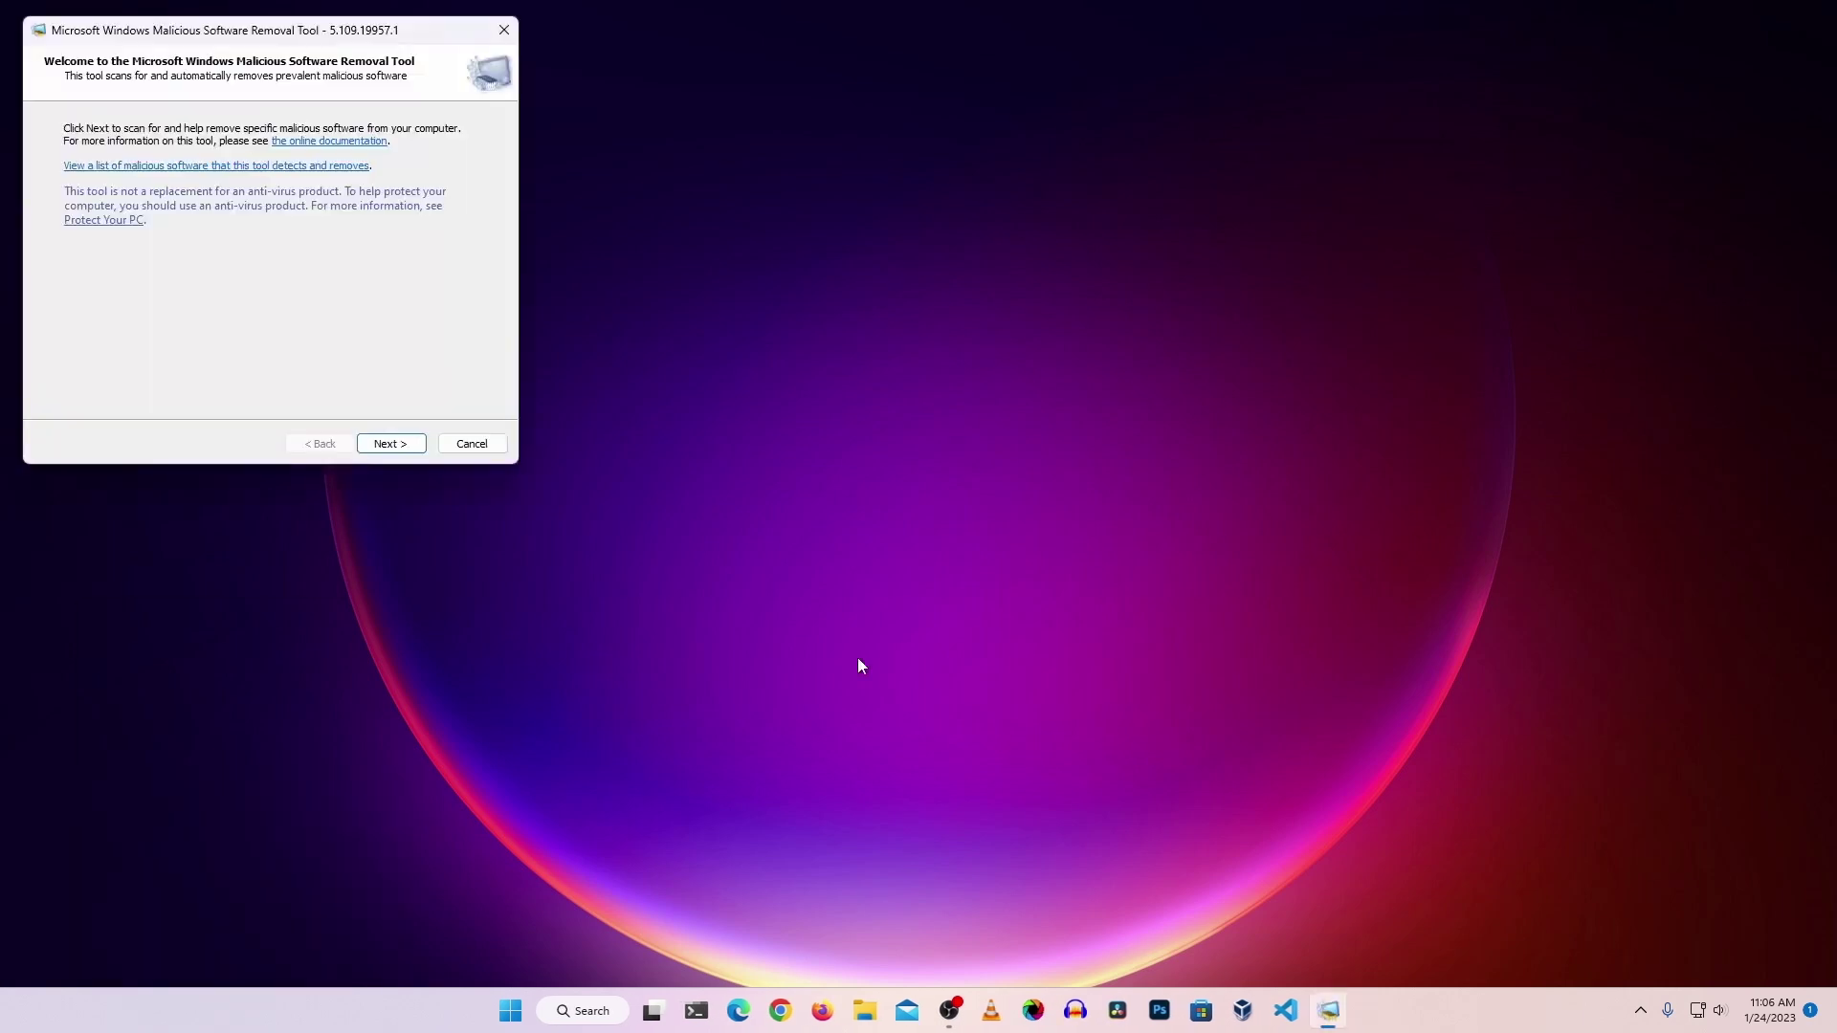
drag(191, 34, 793, 295)
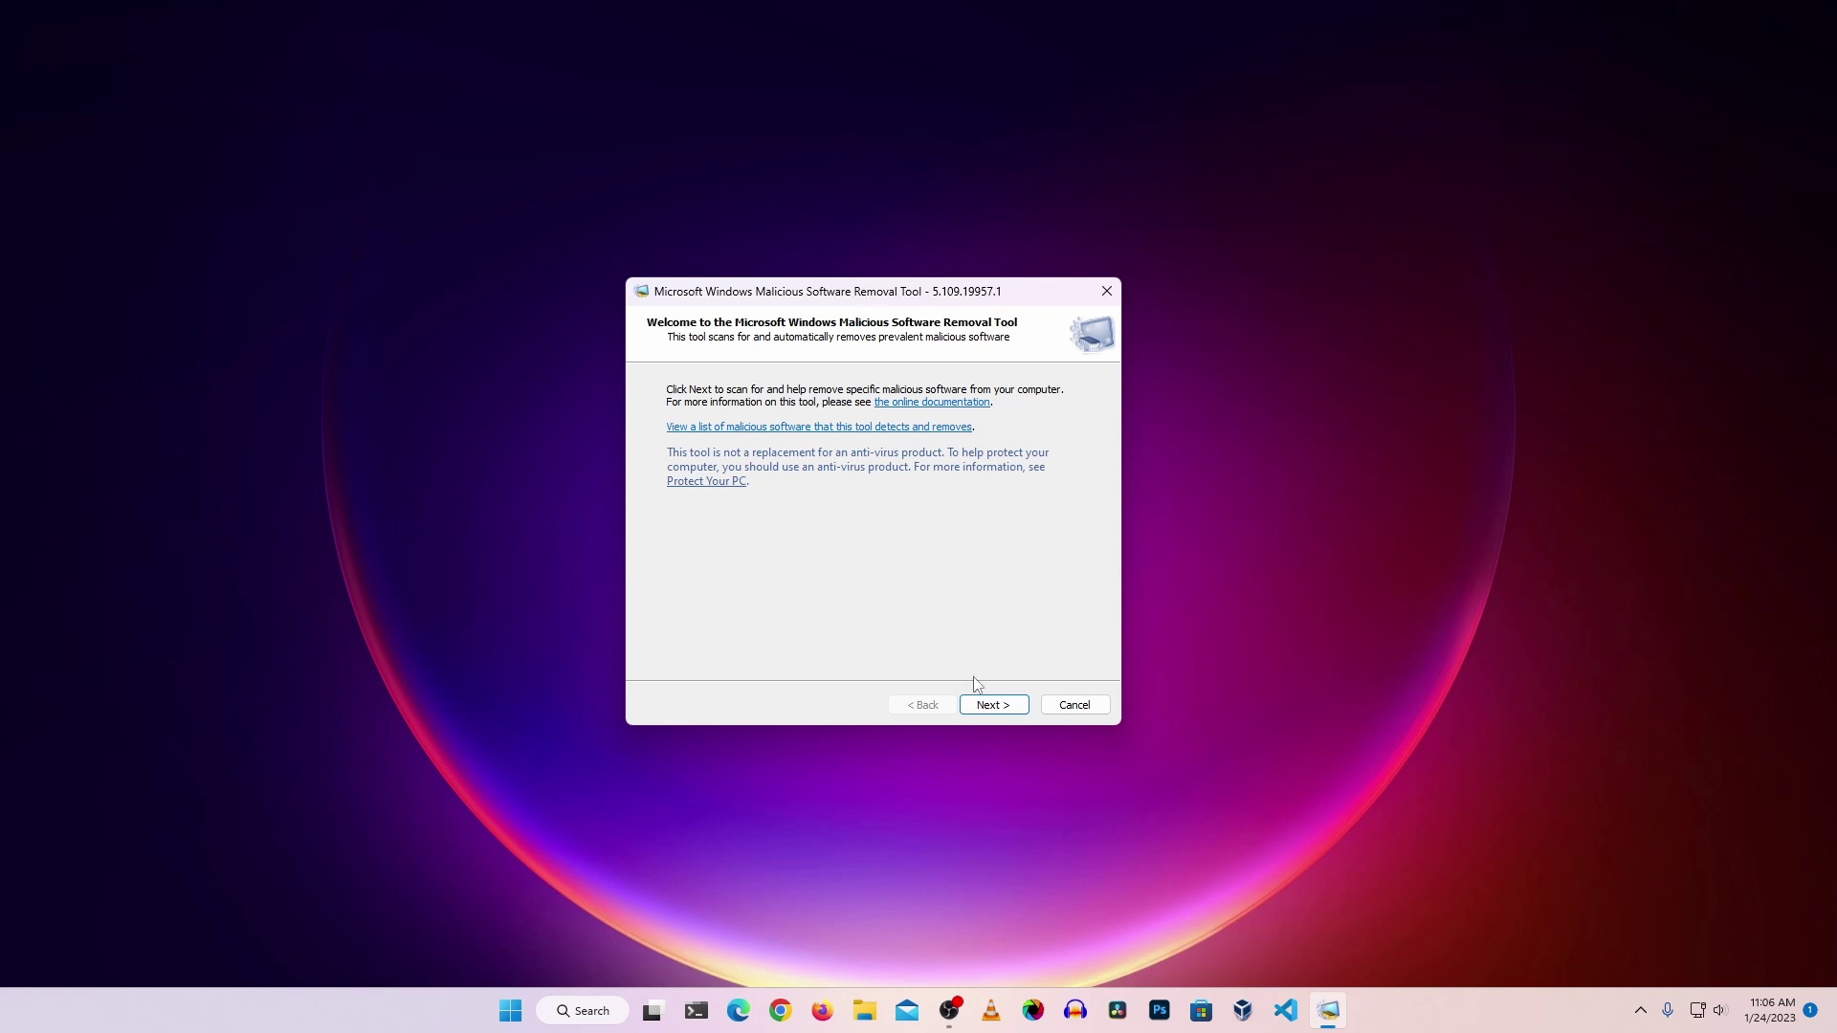
Run a Quick scan, which finds no malicious software, and finish the tool.
click(989, 713)
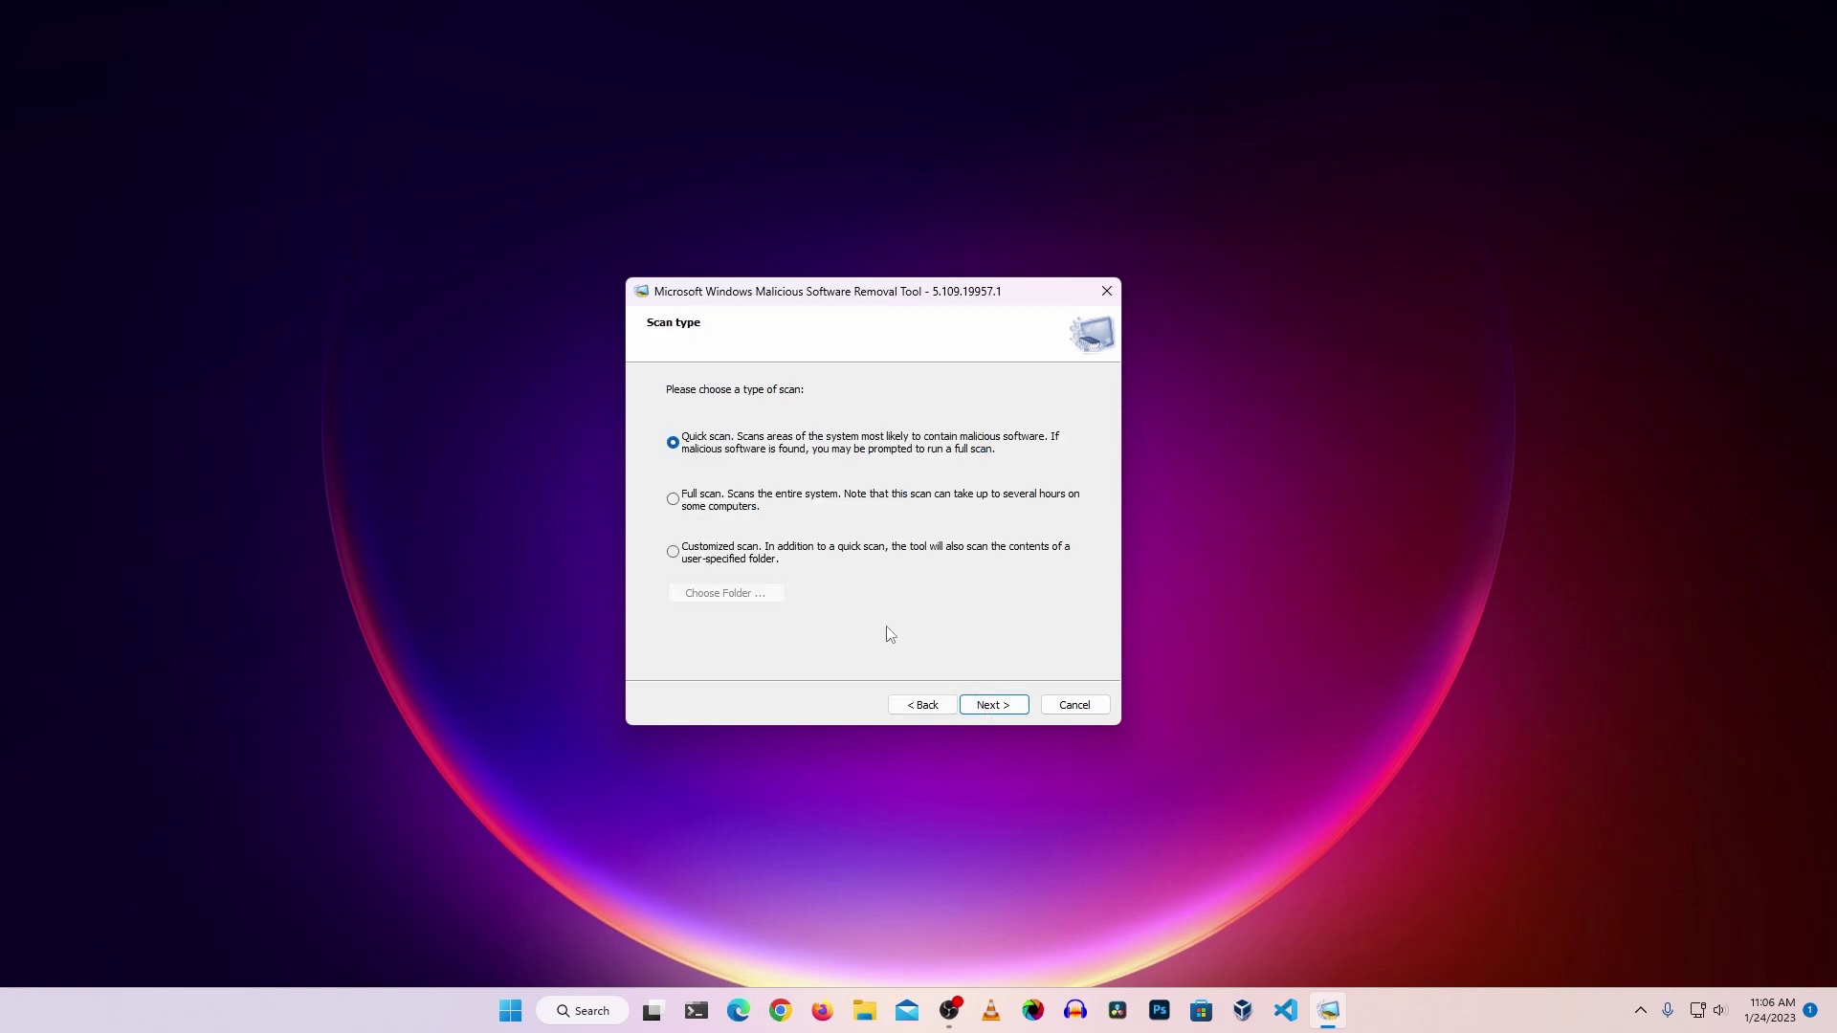
click(674, 507)
click(673, 444)
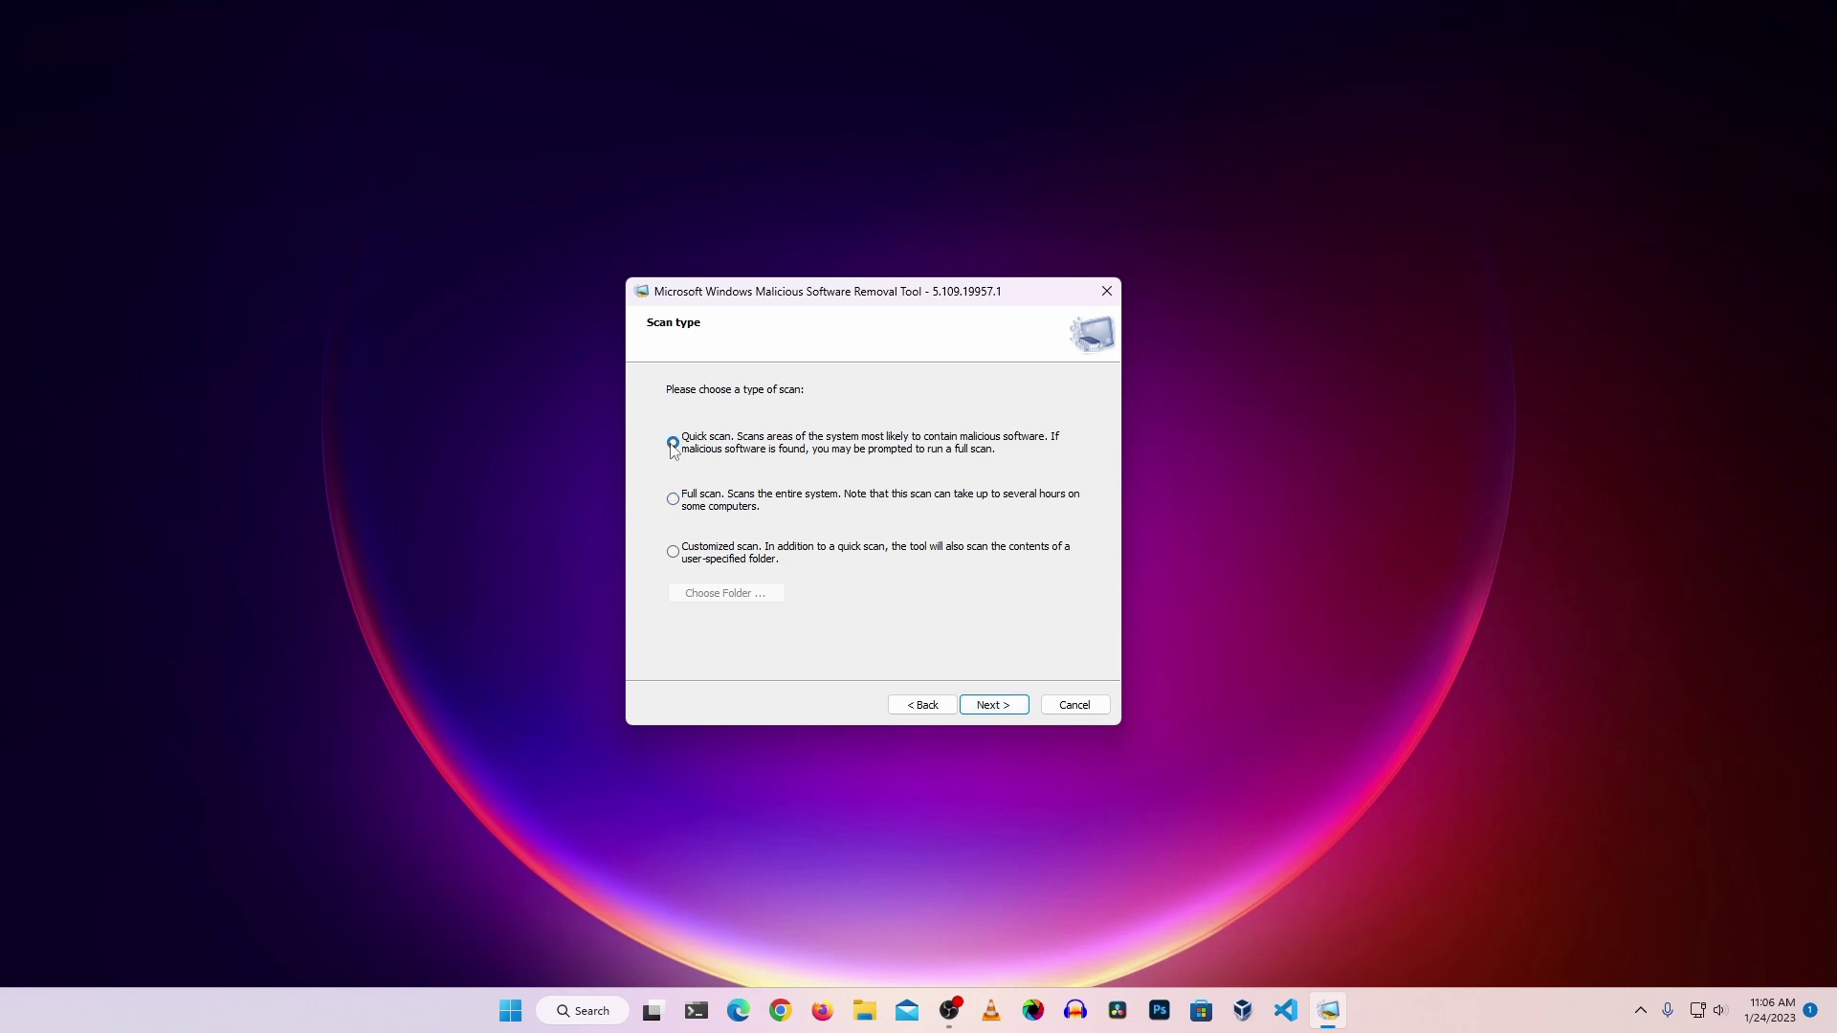
click(991, 705)
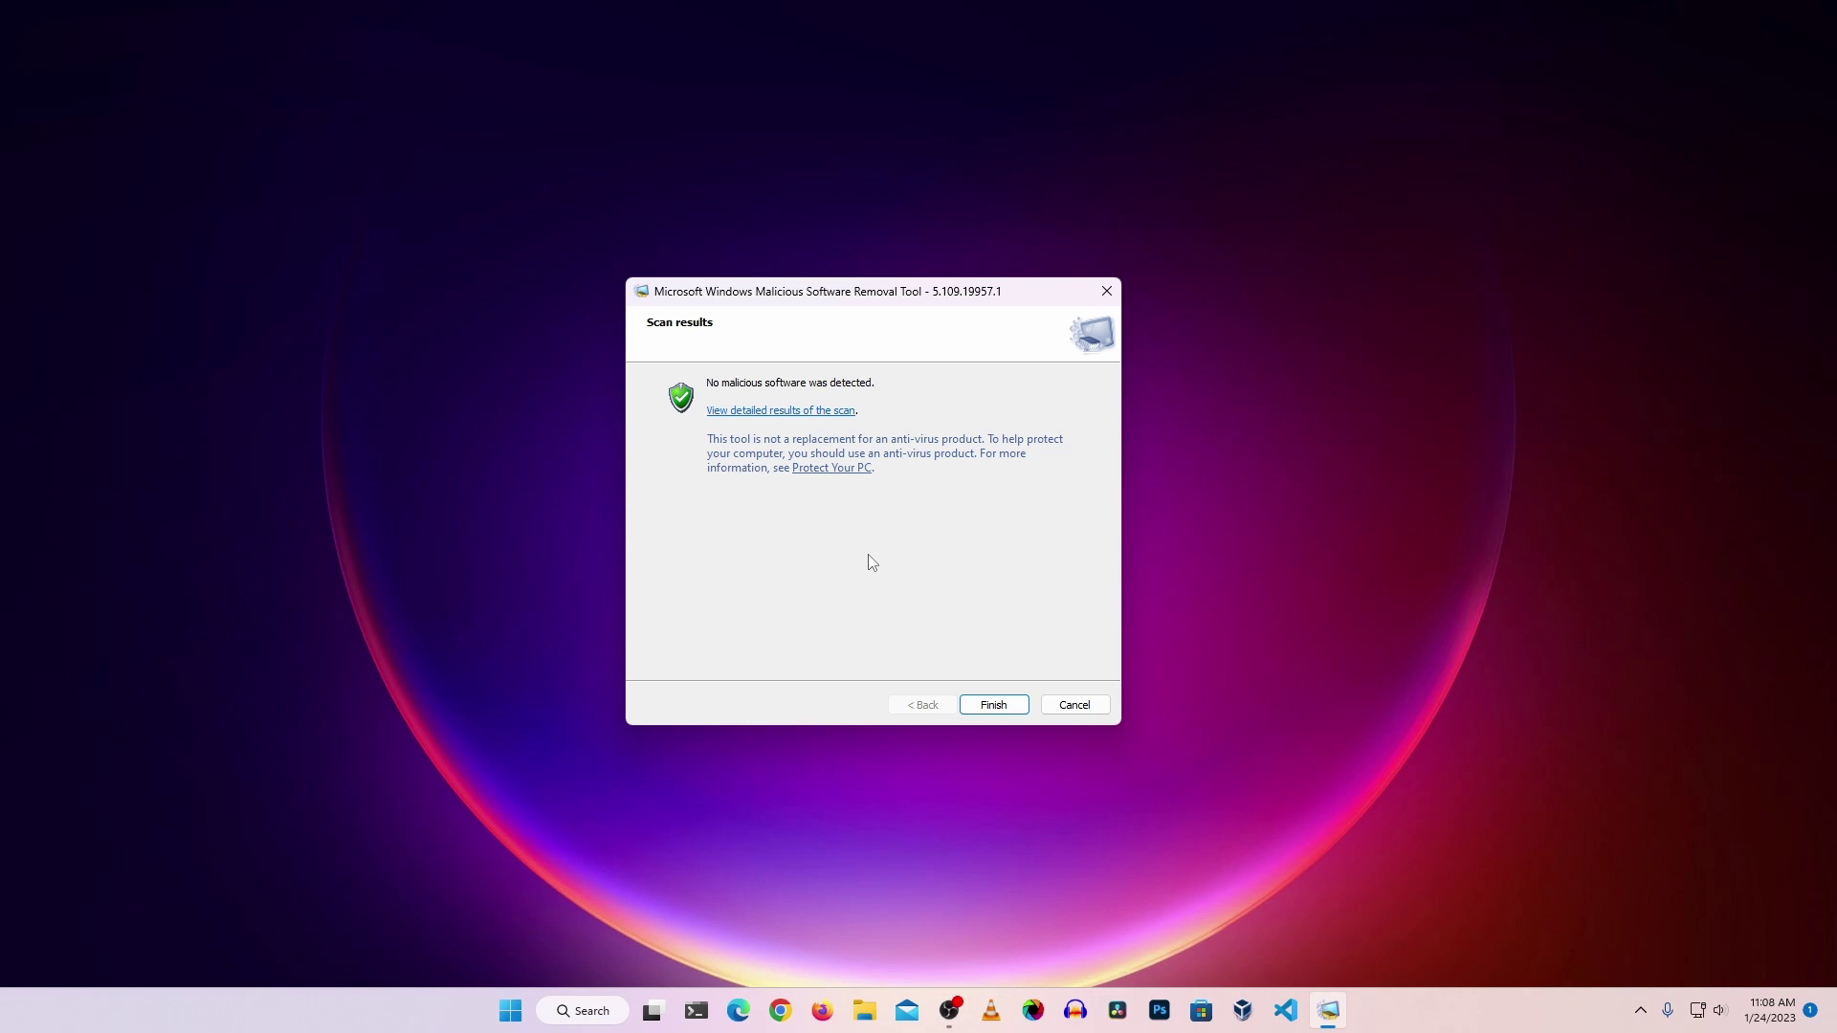
click(992, 707)
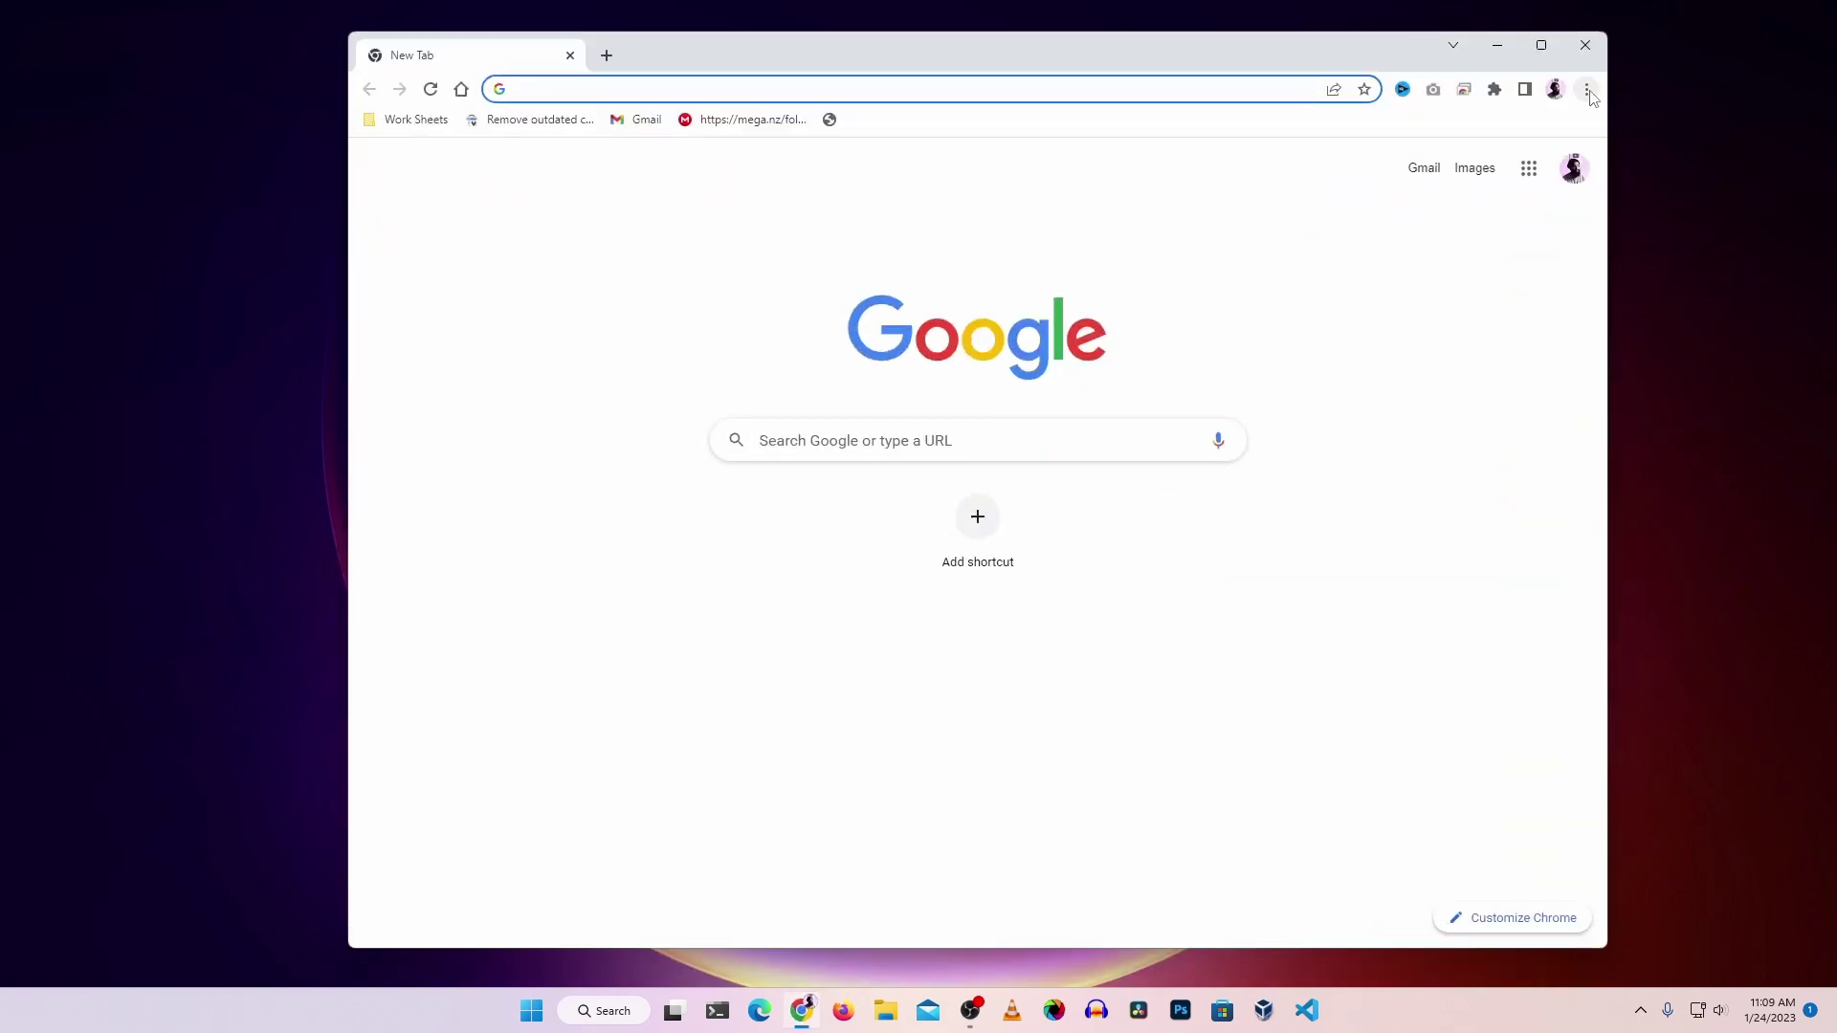
Check Chrome's version and update status on the About Chrome page.
click(1586, 89)
click(1441, 427)
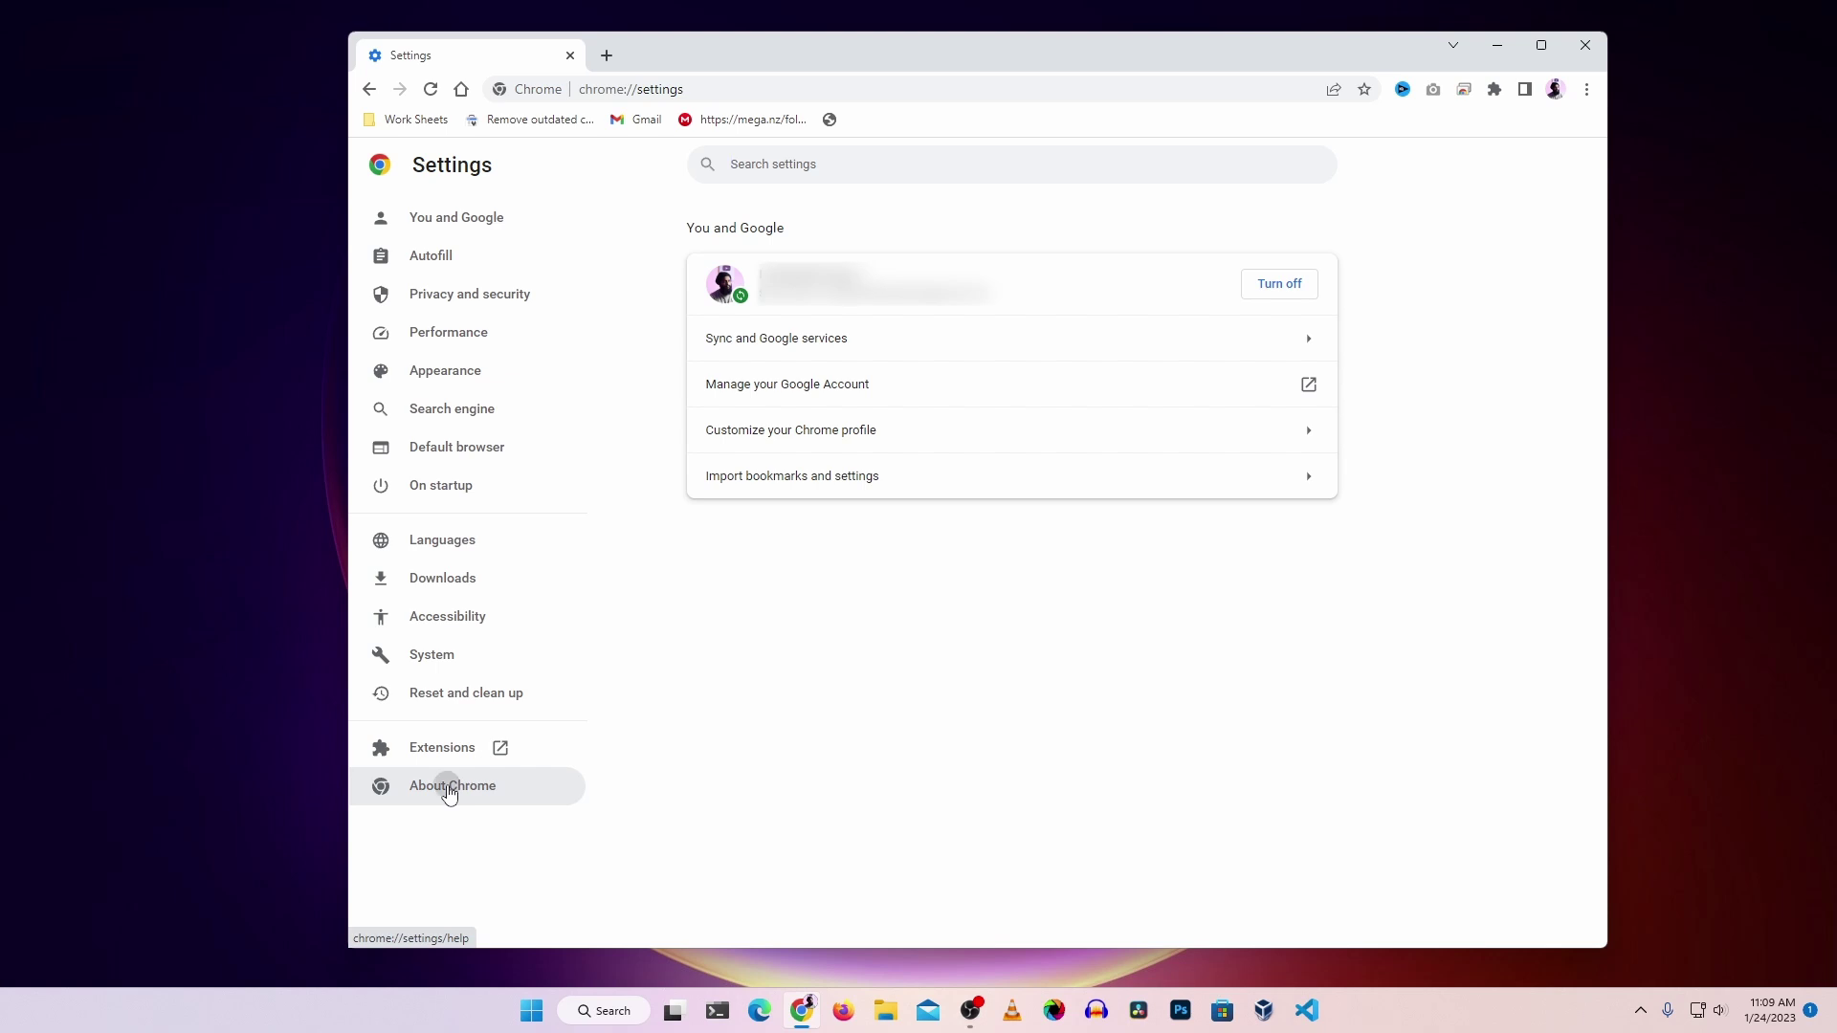
click(450, 793)
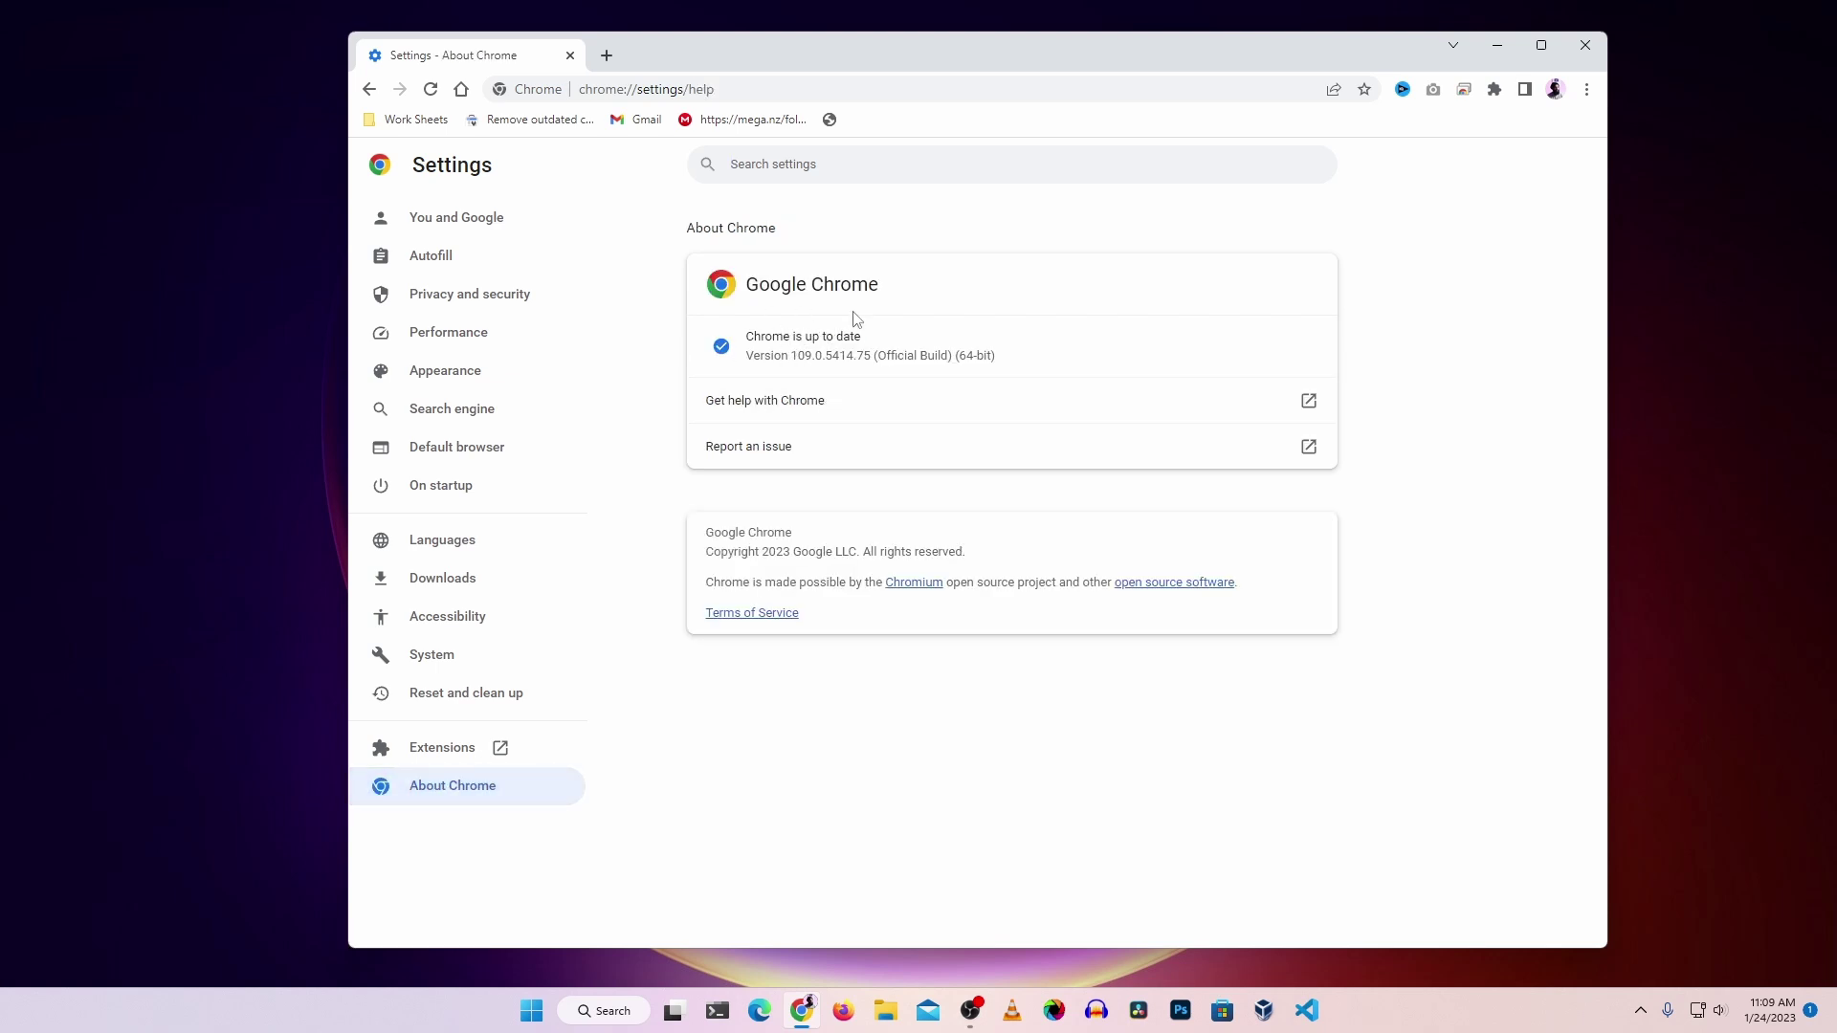
Restore Chrome's settings to their original defaults under Reset and clean up.
click(491, 692)
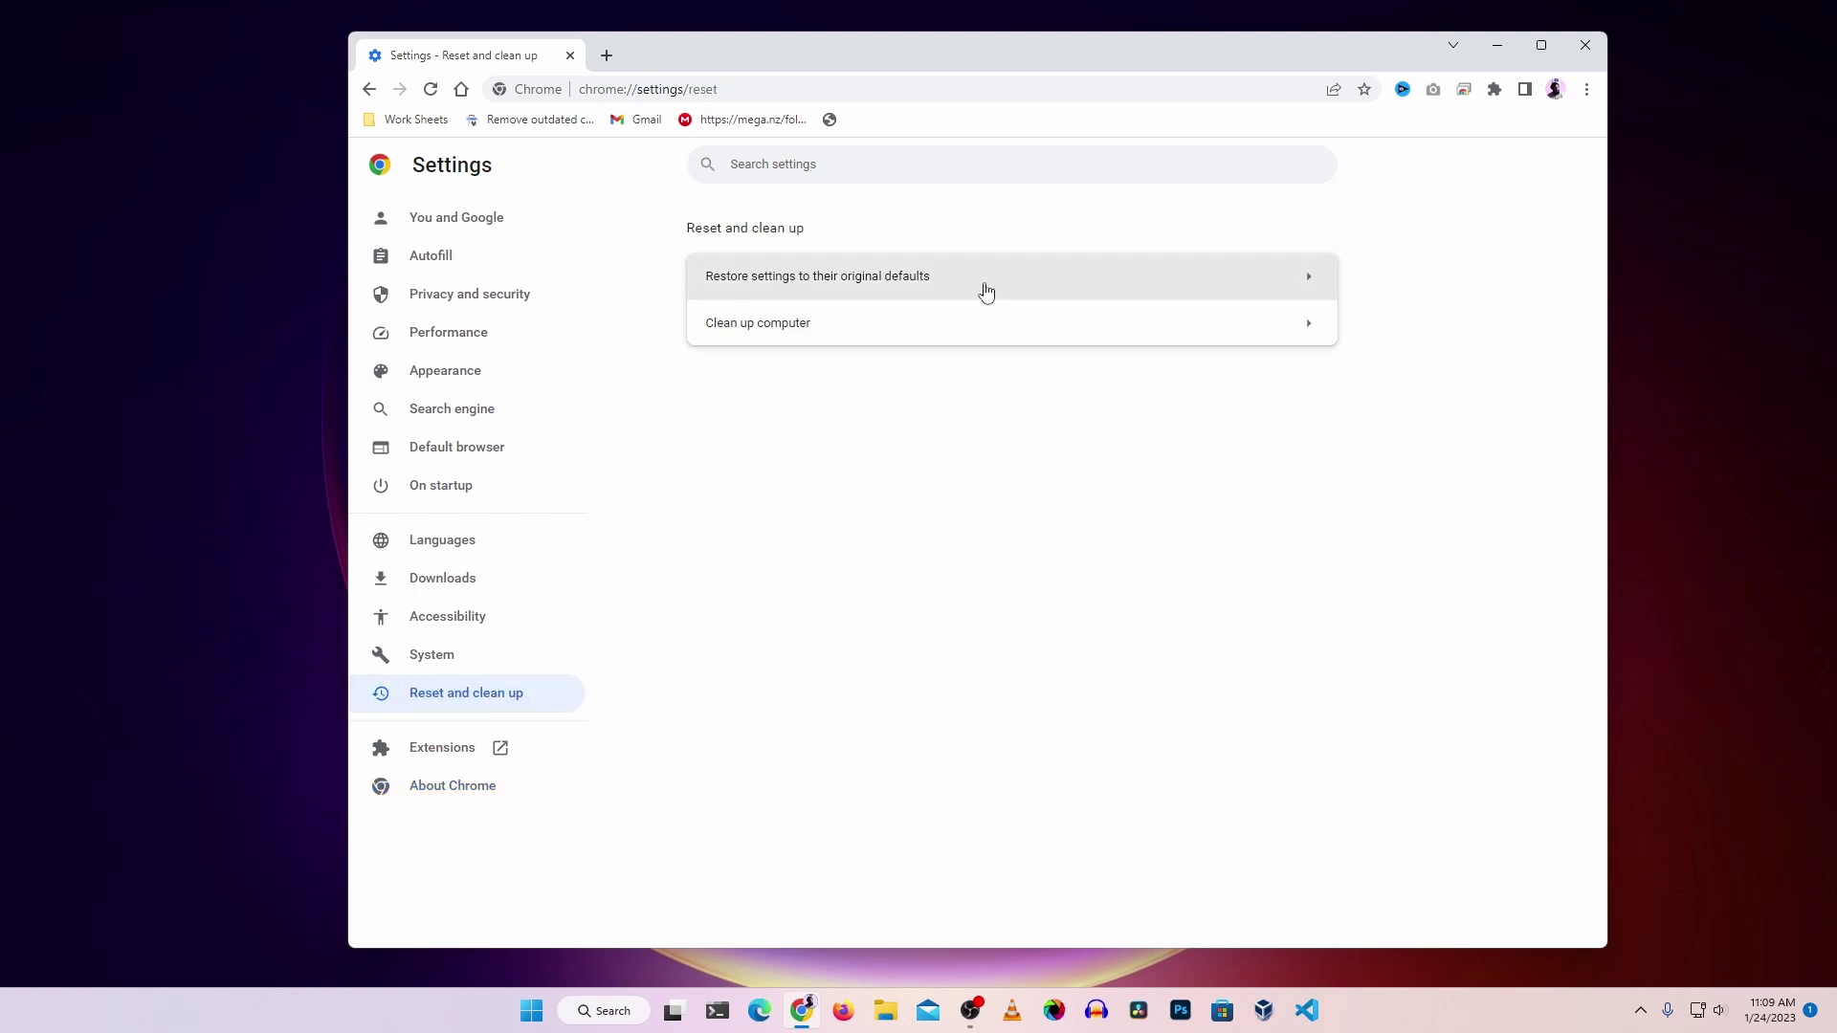
click(1101, 276)
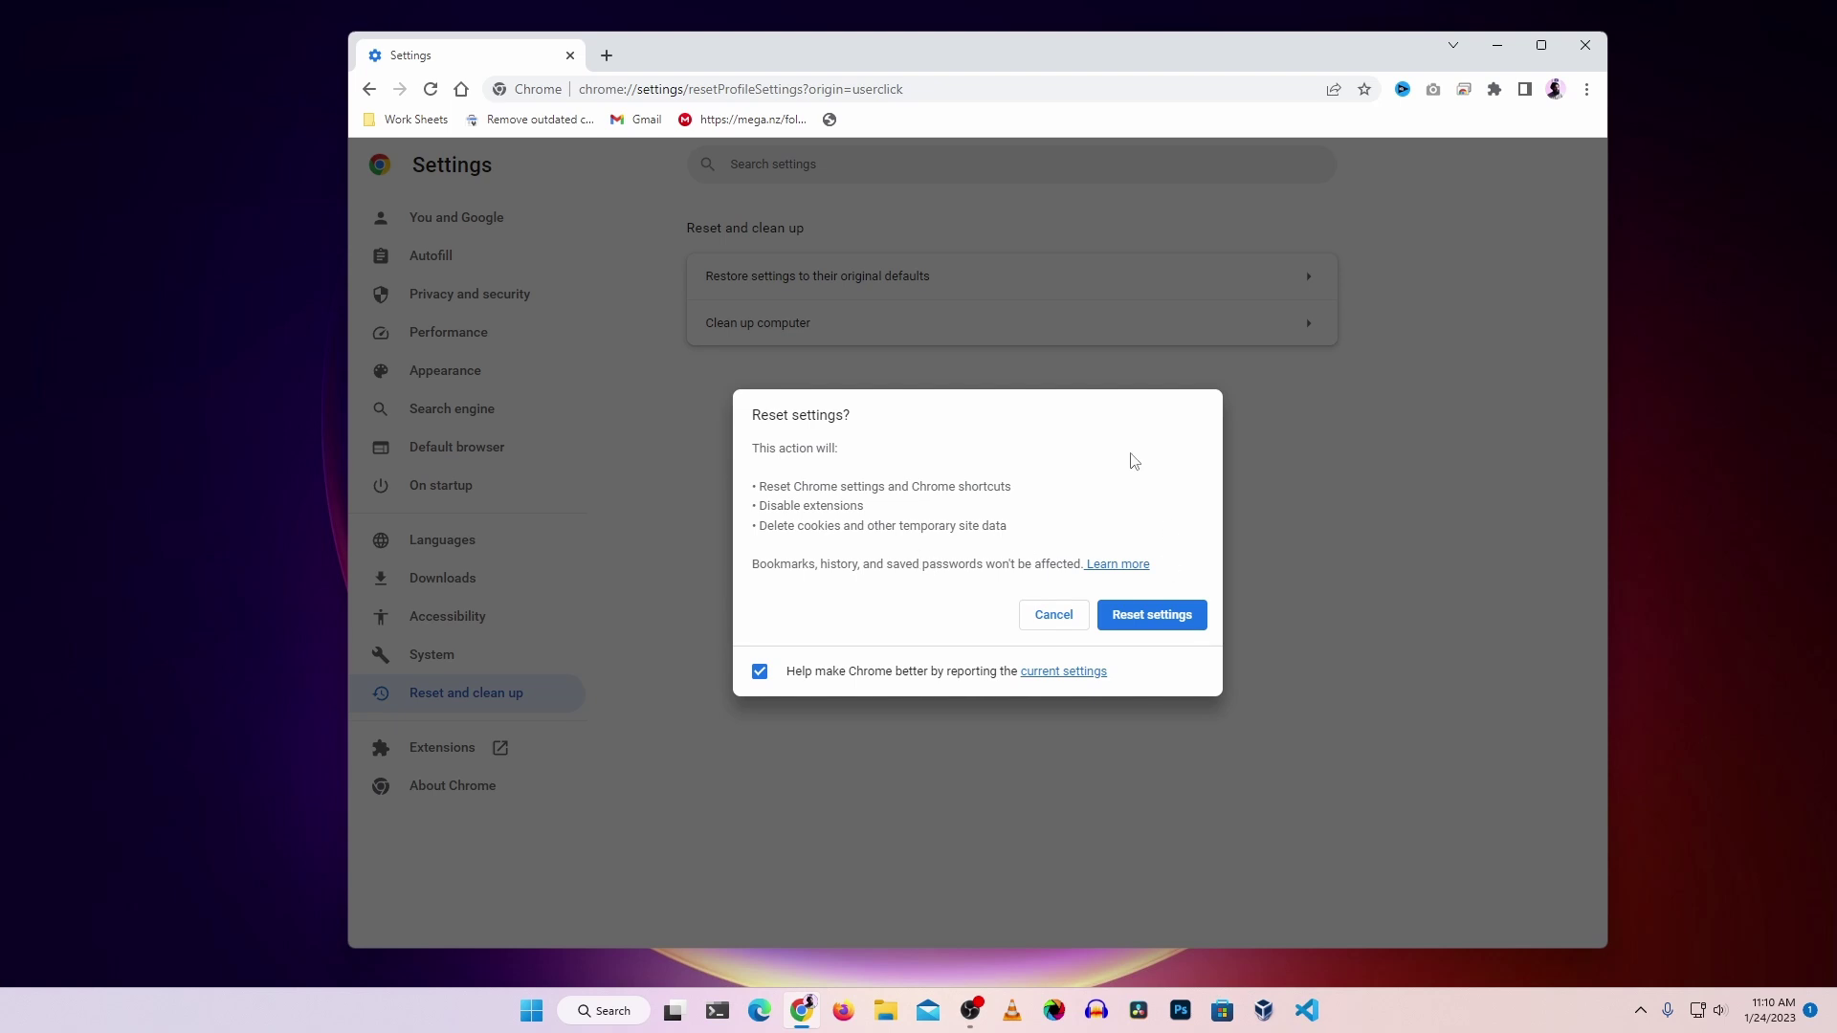
click(1158, 622)
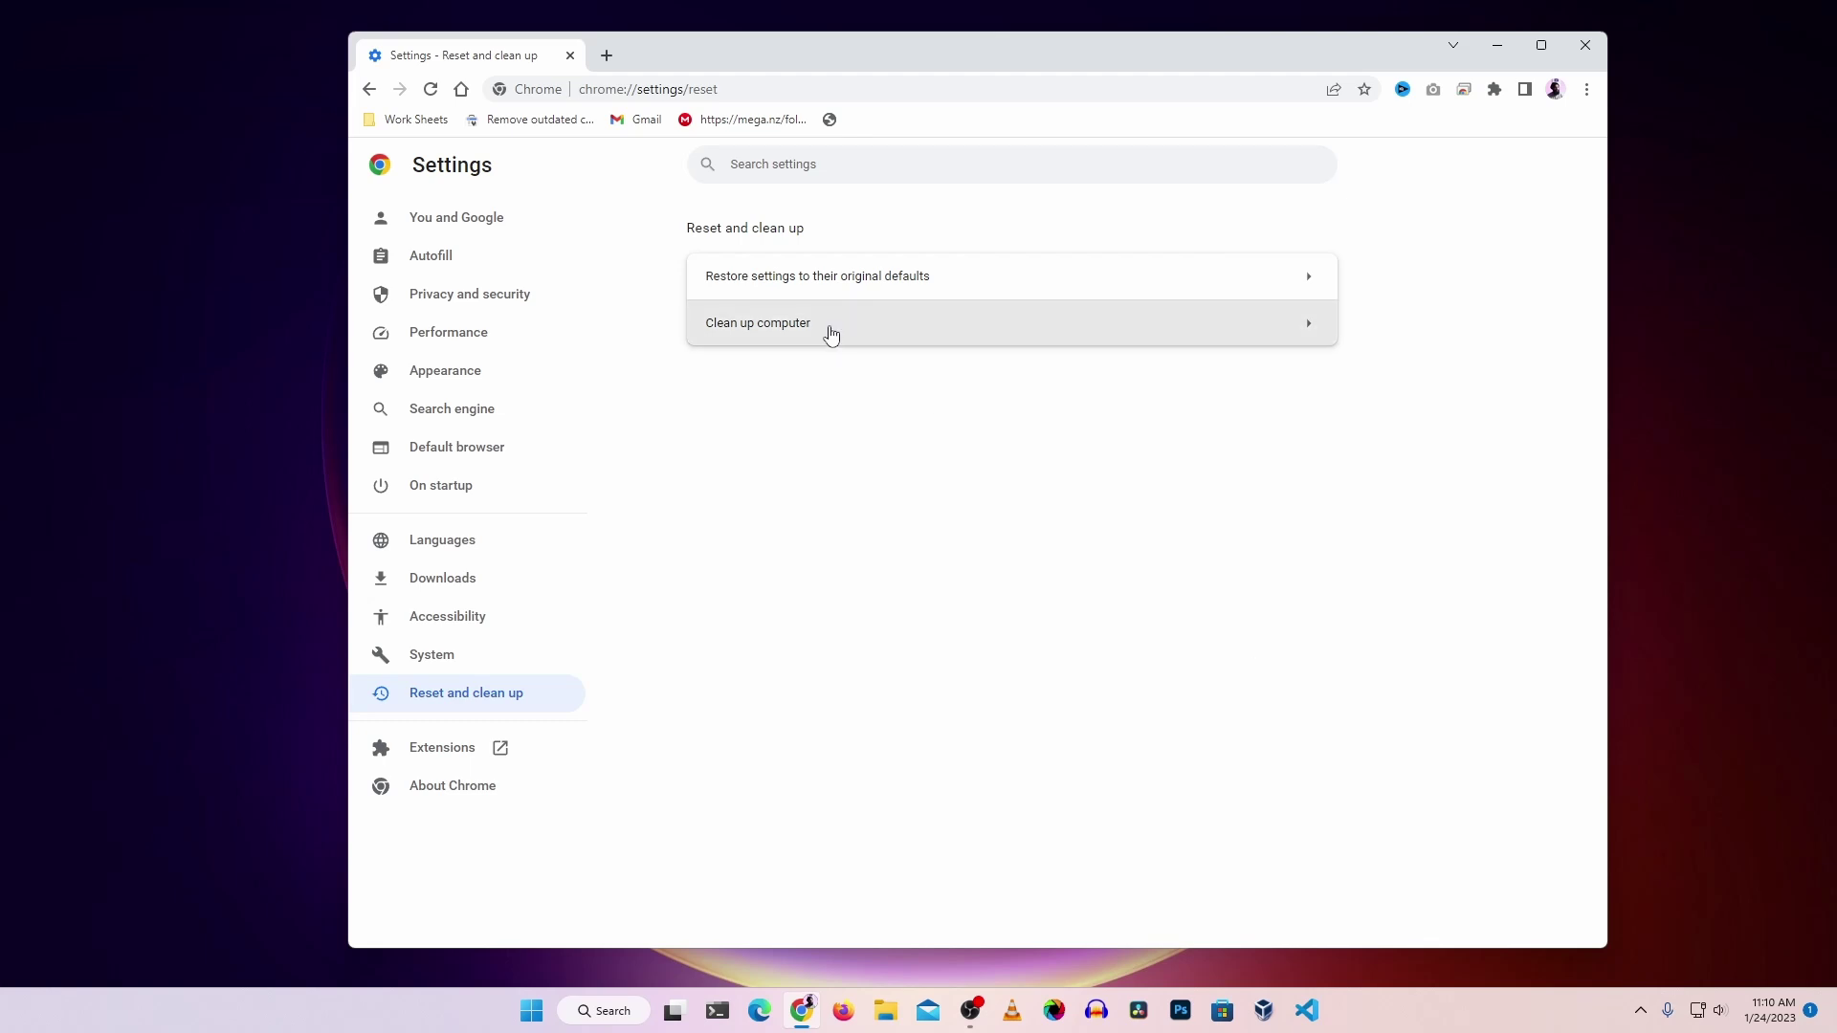
Run Chrome's Clean up computer search for harmful software, then reveal the desktop.
click(830, 330)
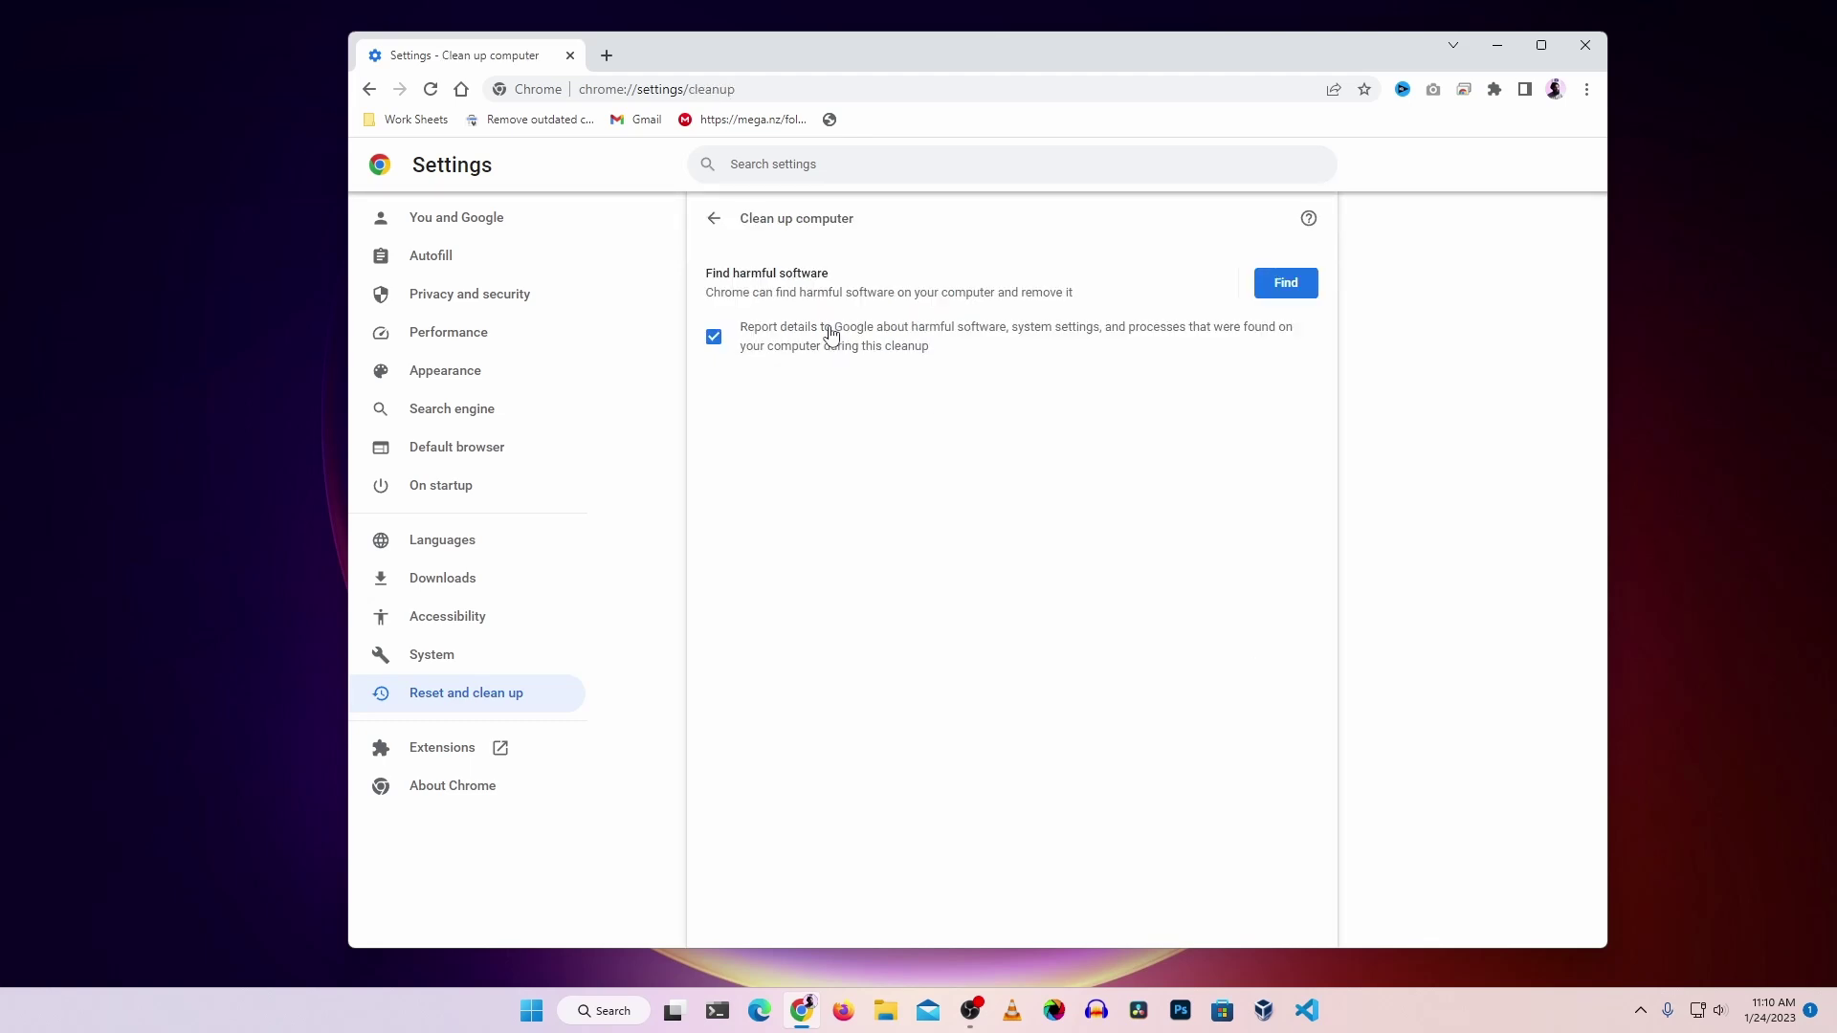
click(1304, 296)
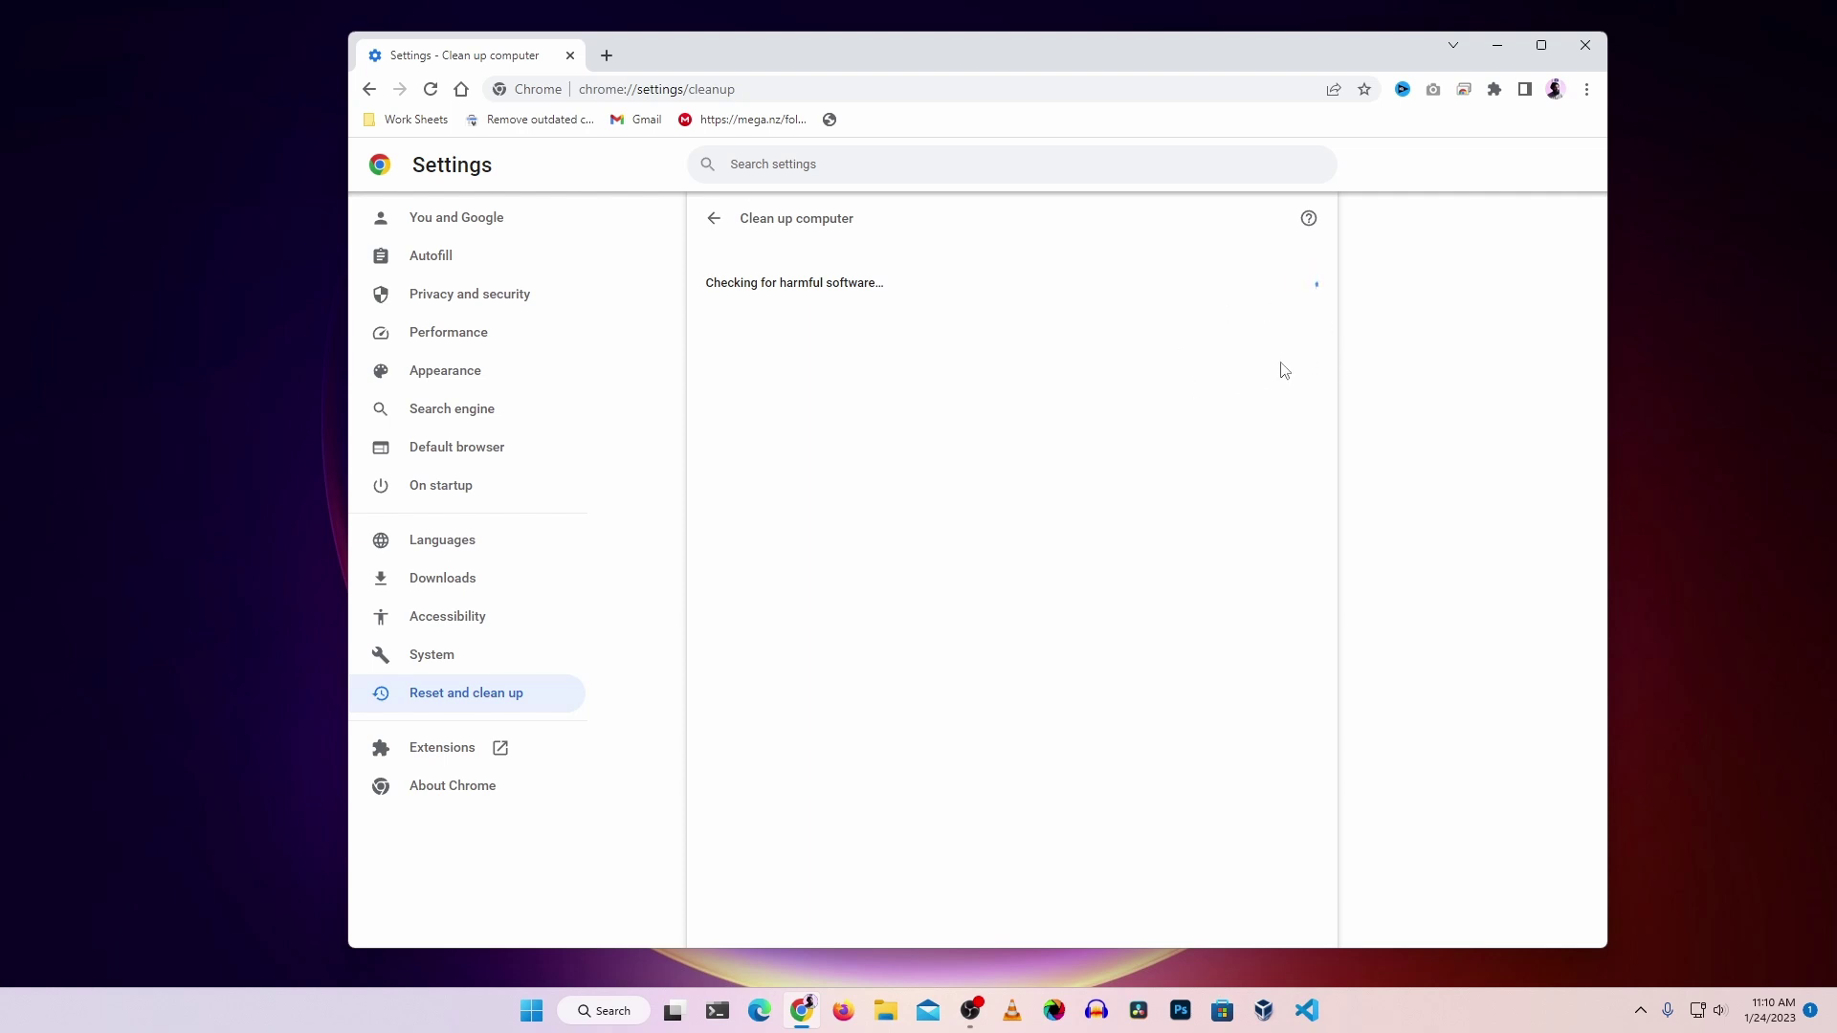
key(super+d)
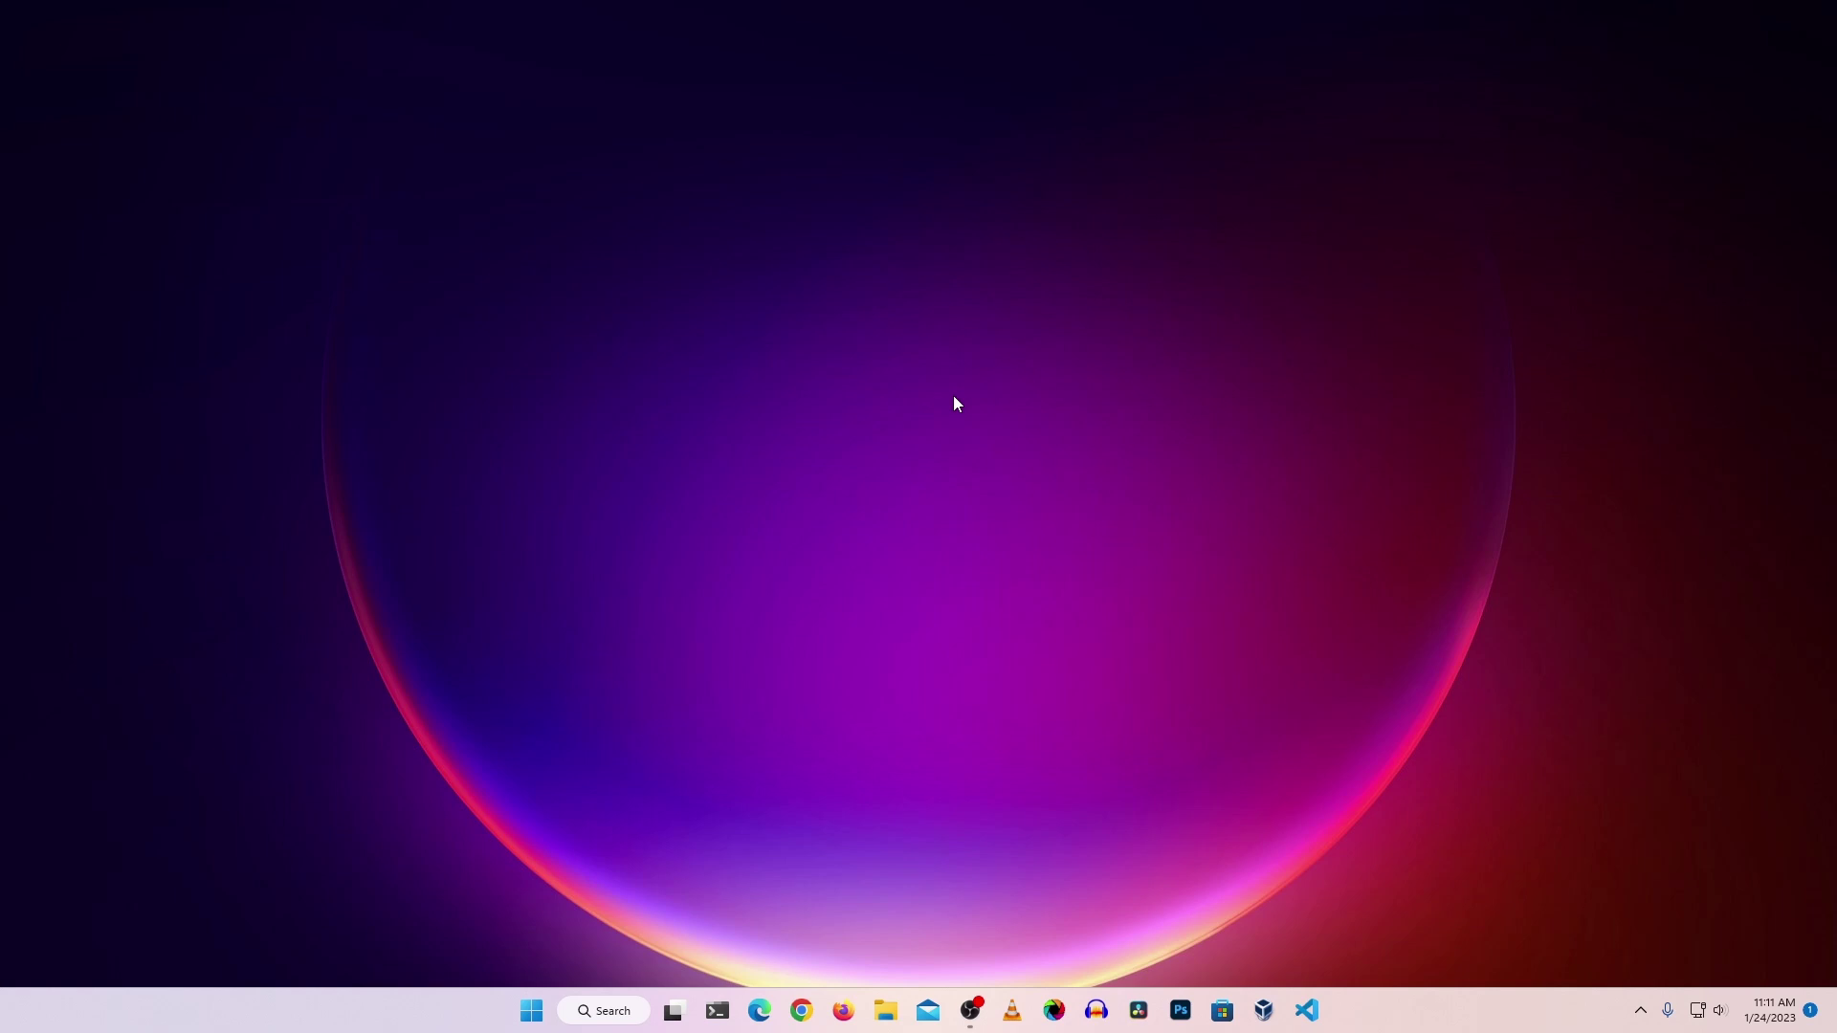
Launch Windows Security via a 'sec' search and start a Full scan under Virus & threat protection.
click(532, 1016)
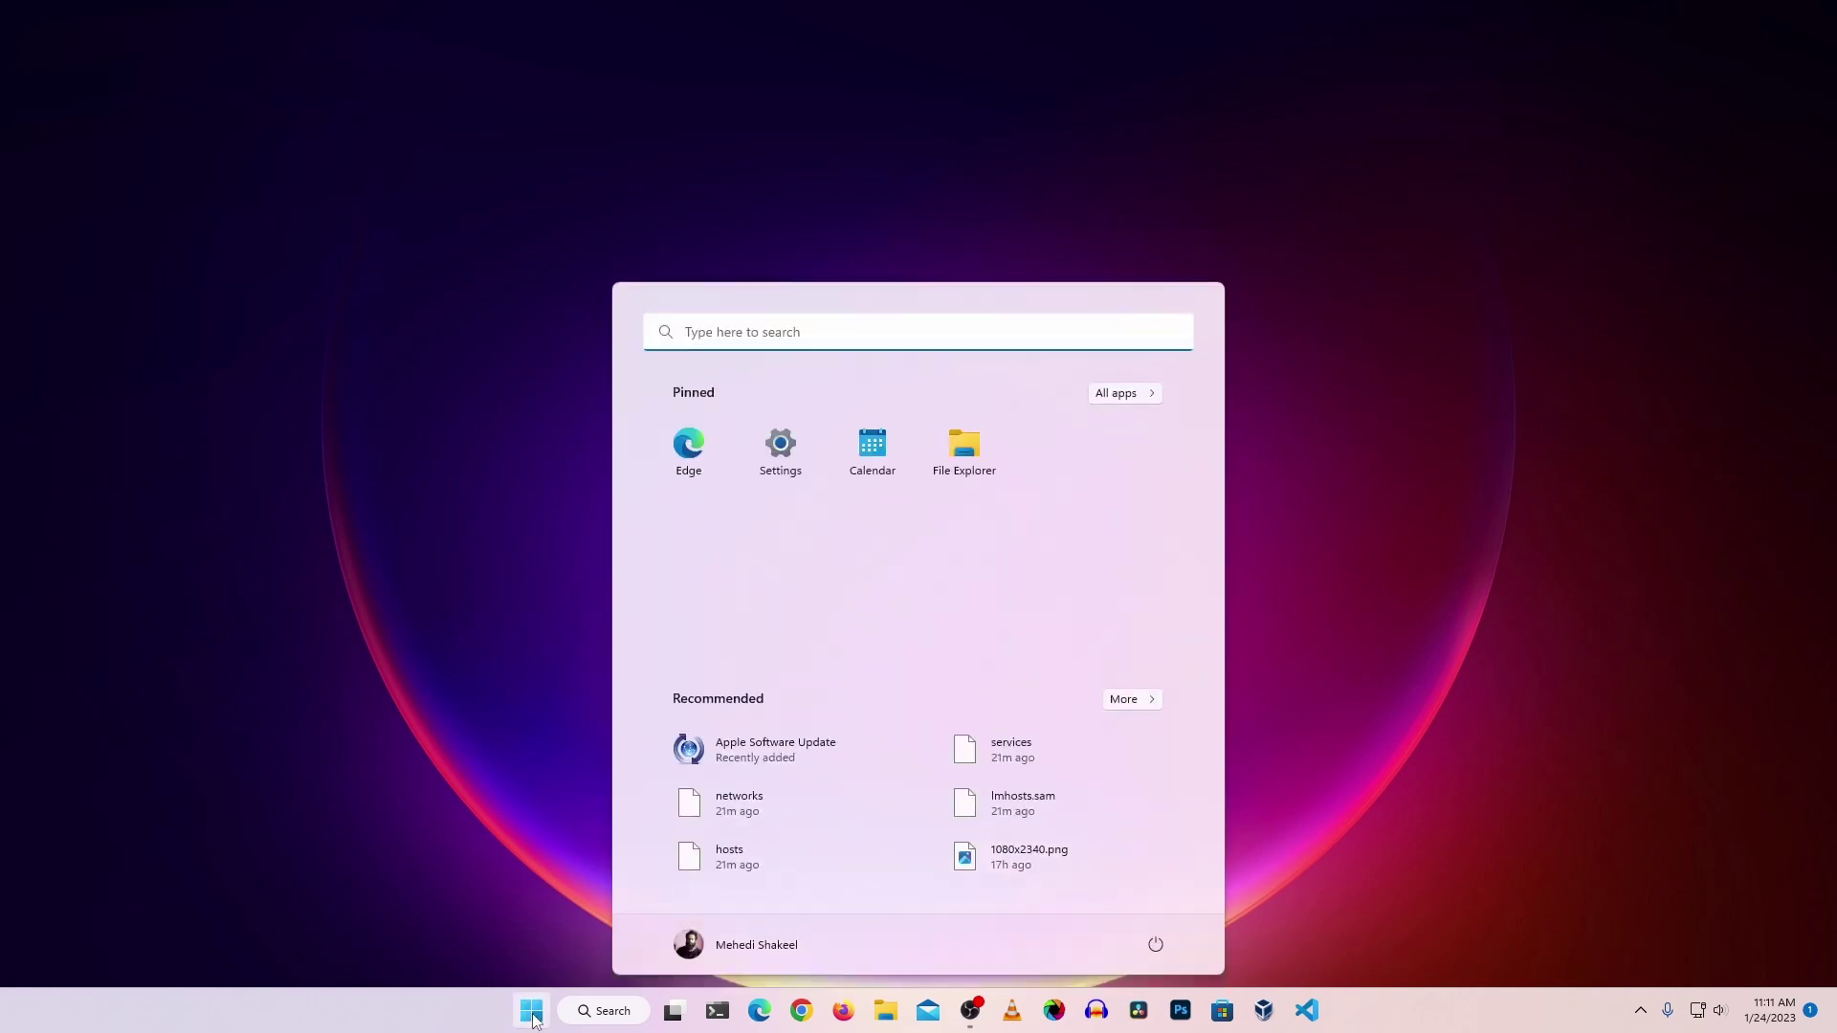
text(sec)
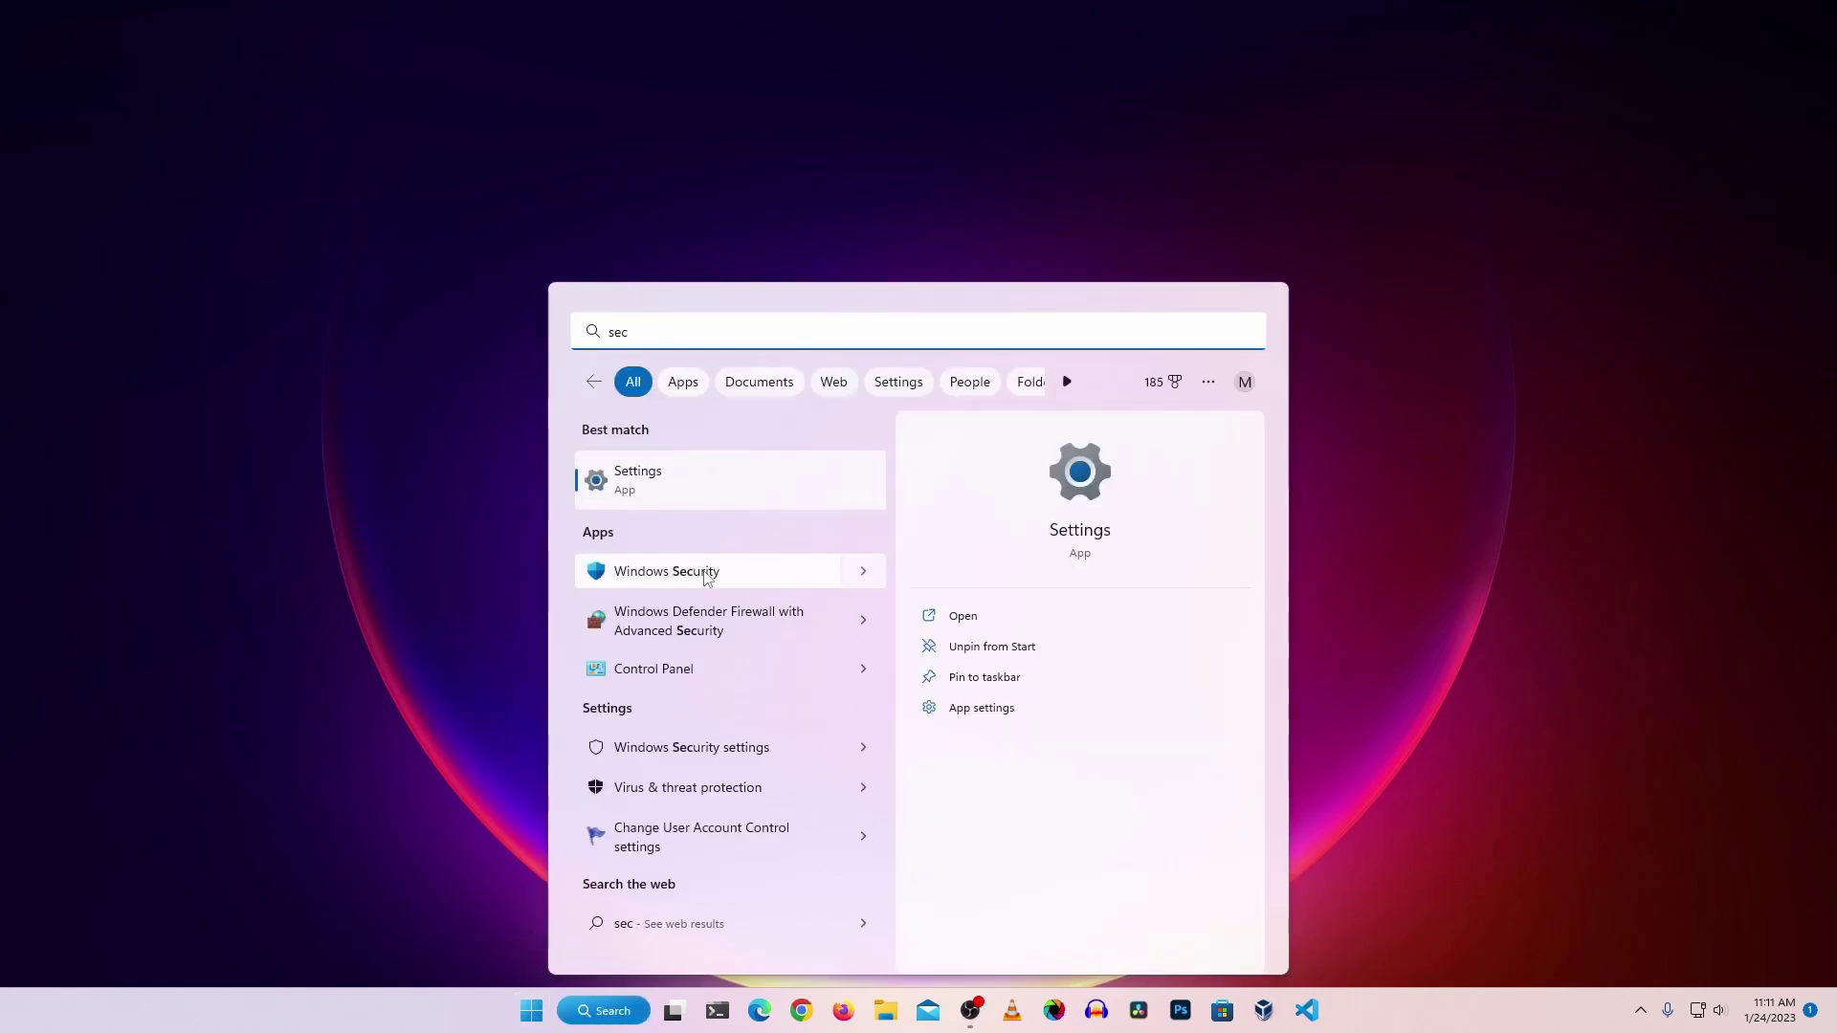
click(706, 572)
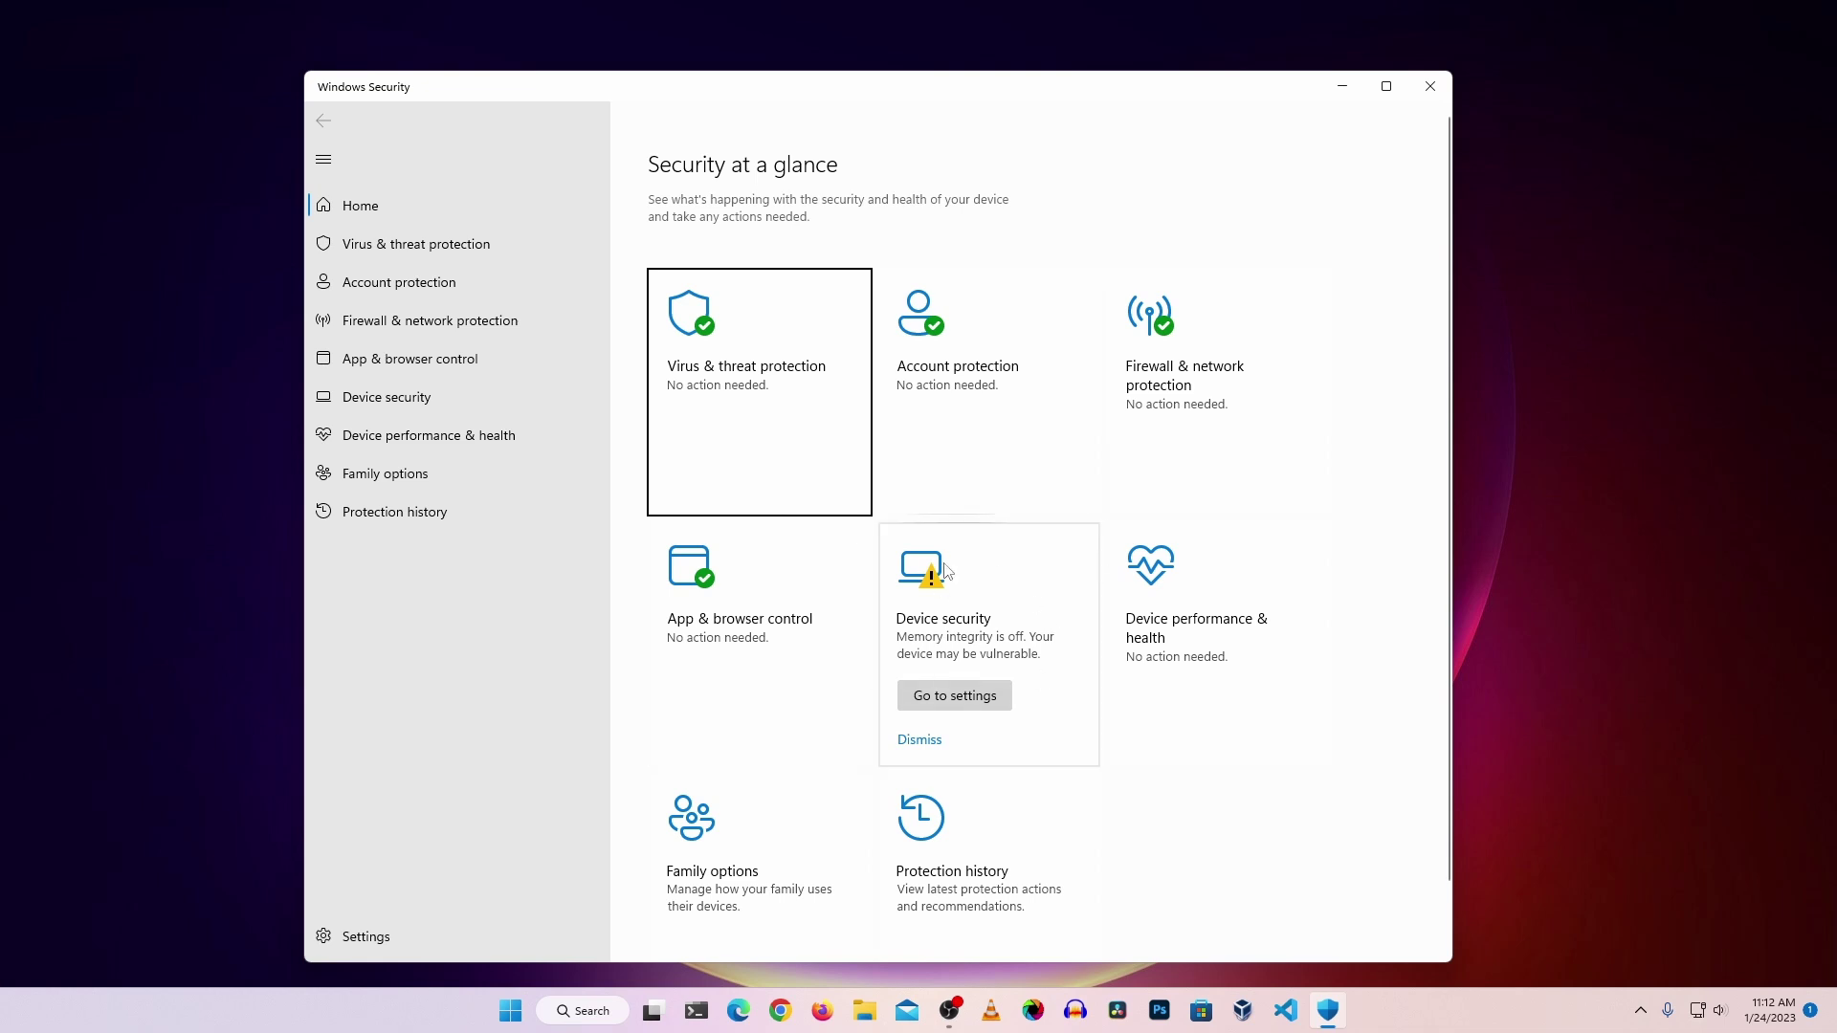
click(745, 375)
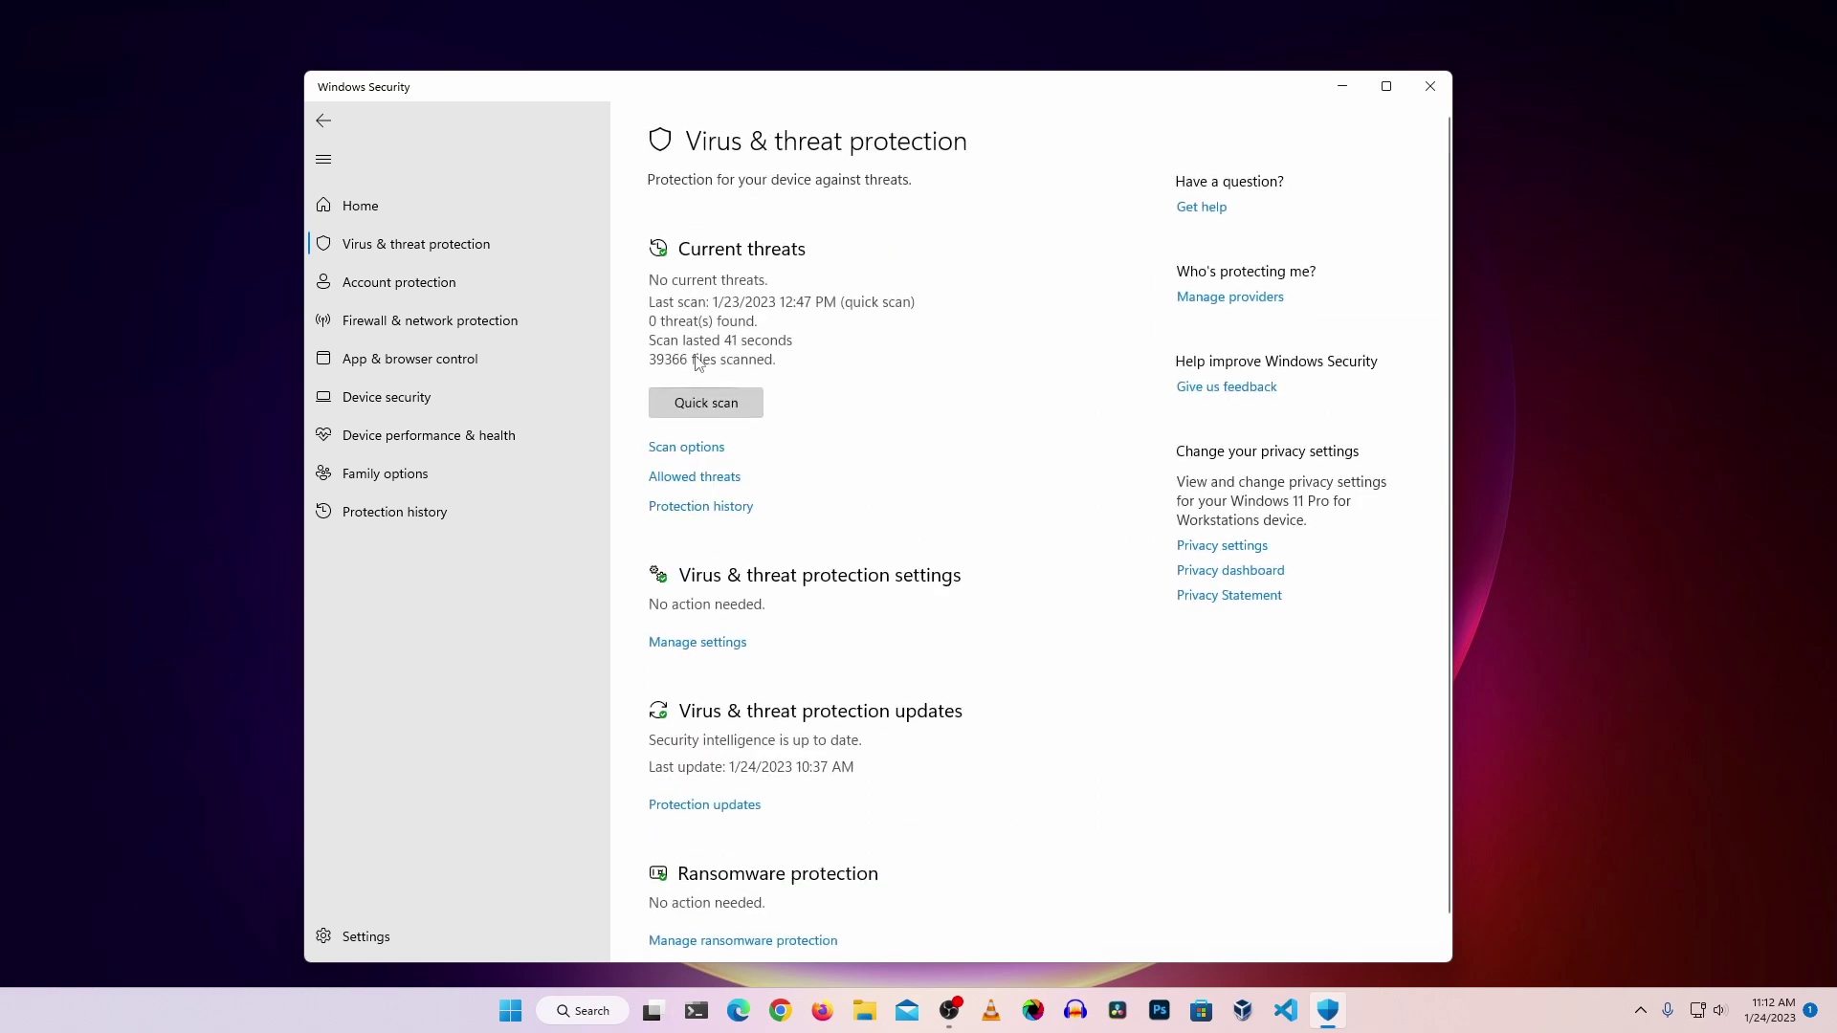
click(704, 454)
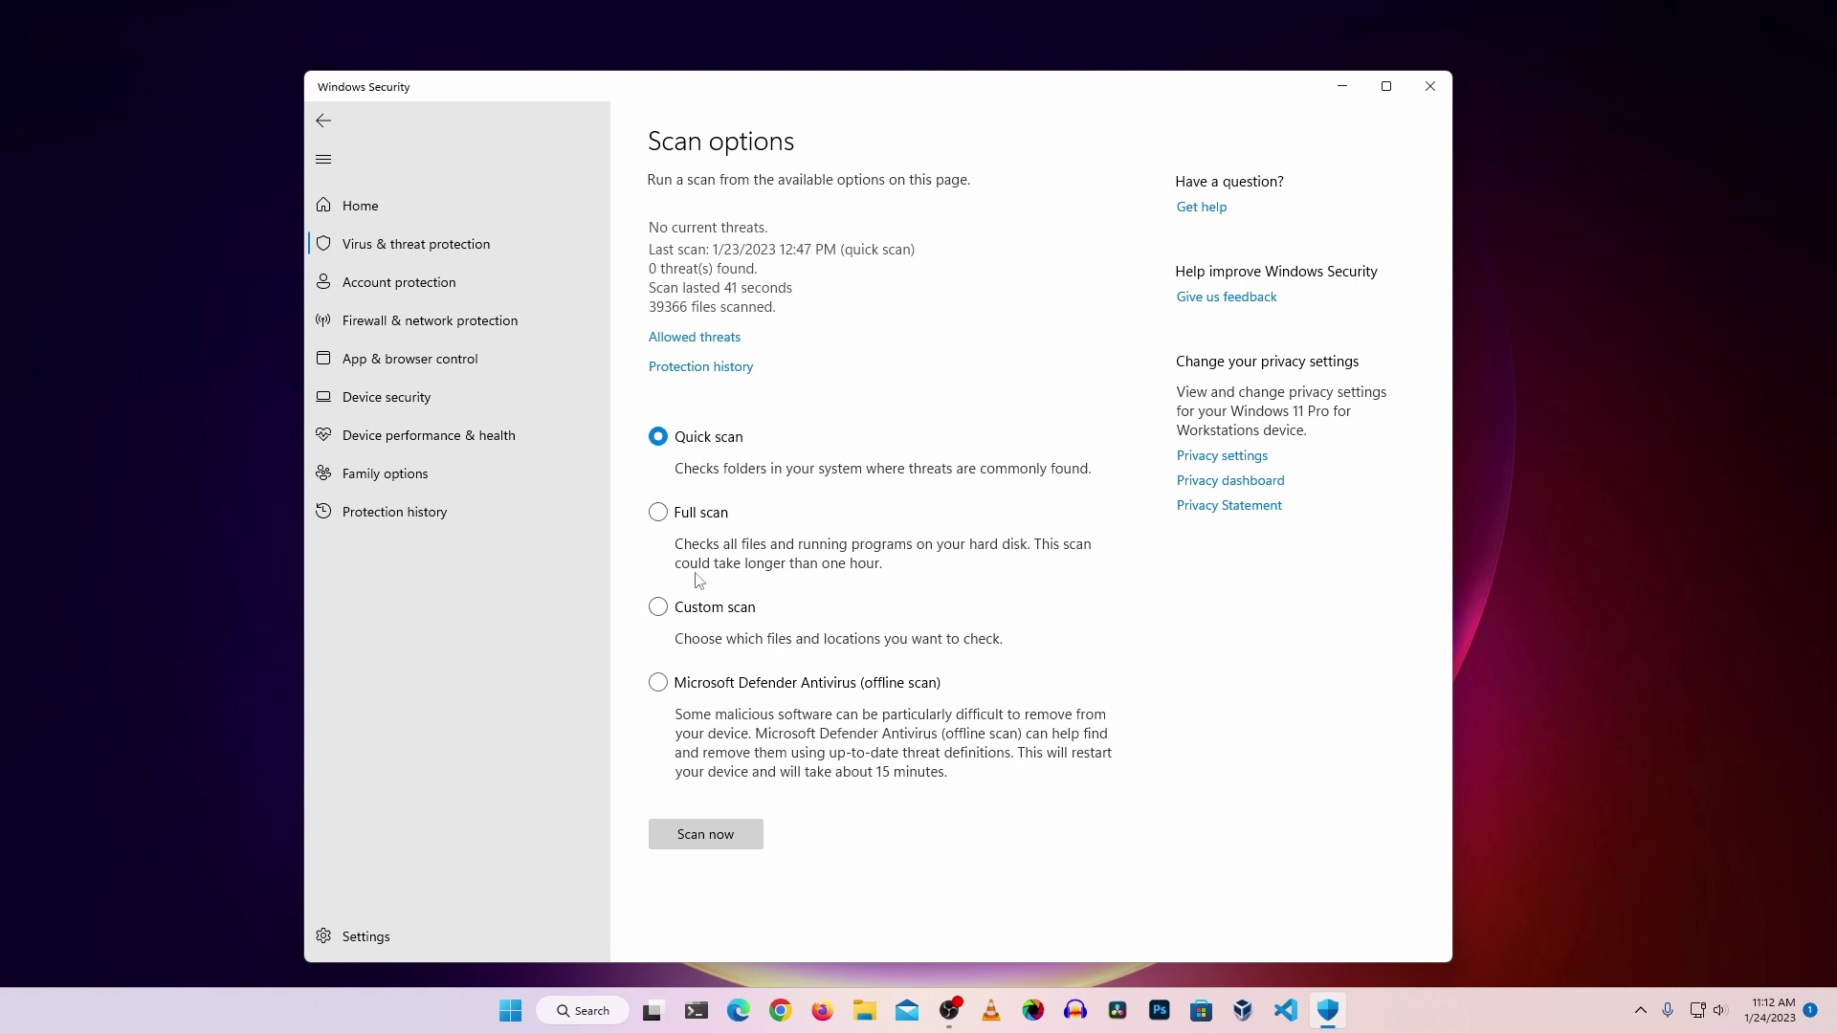
click(660, 514)
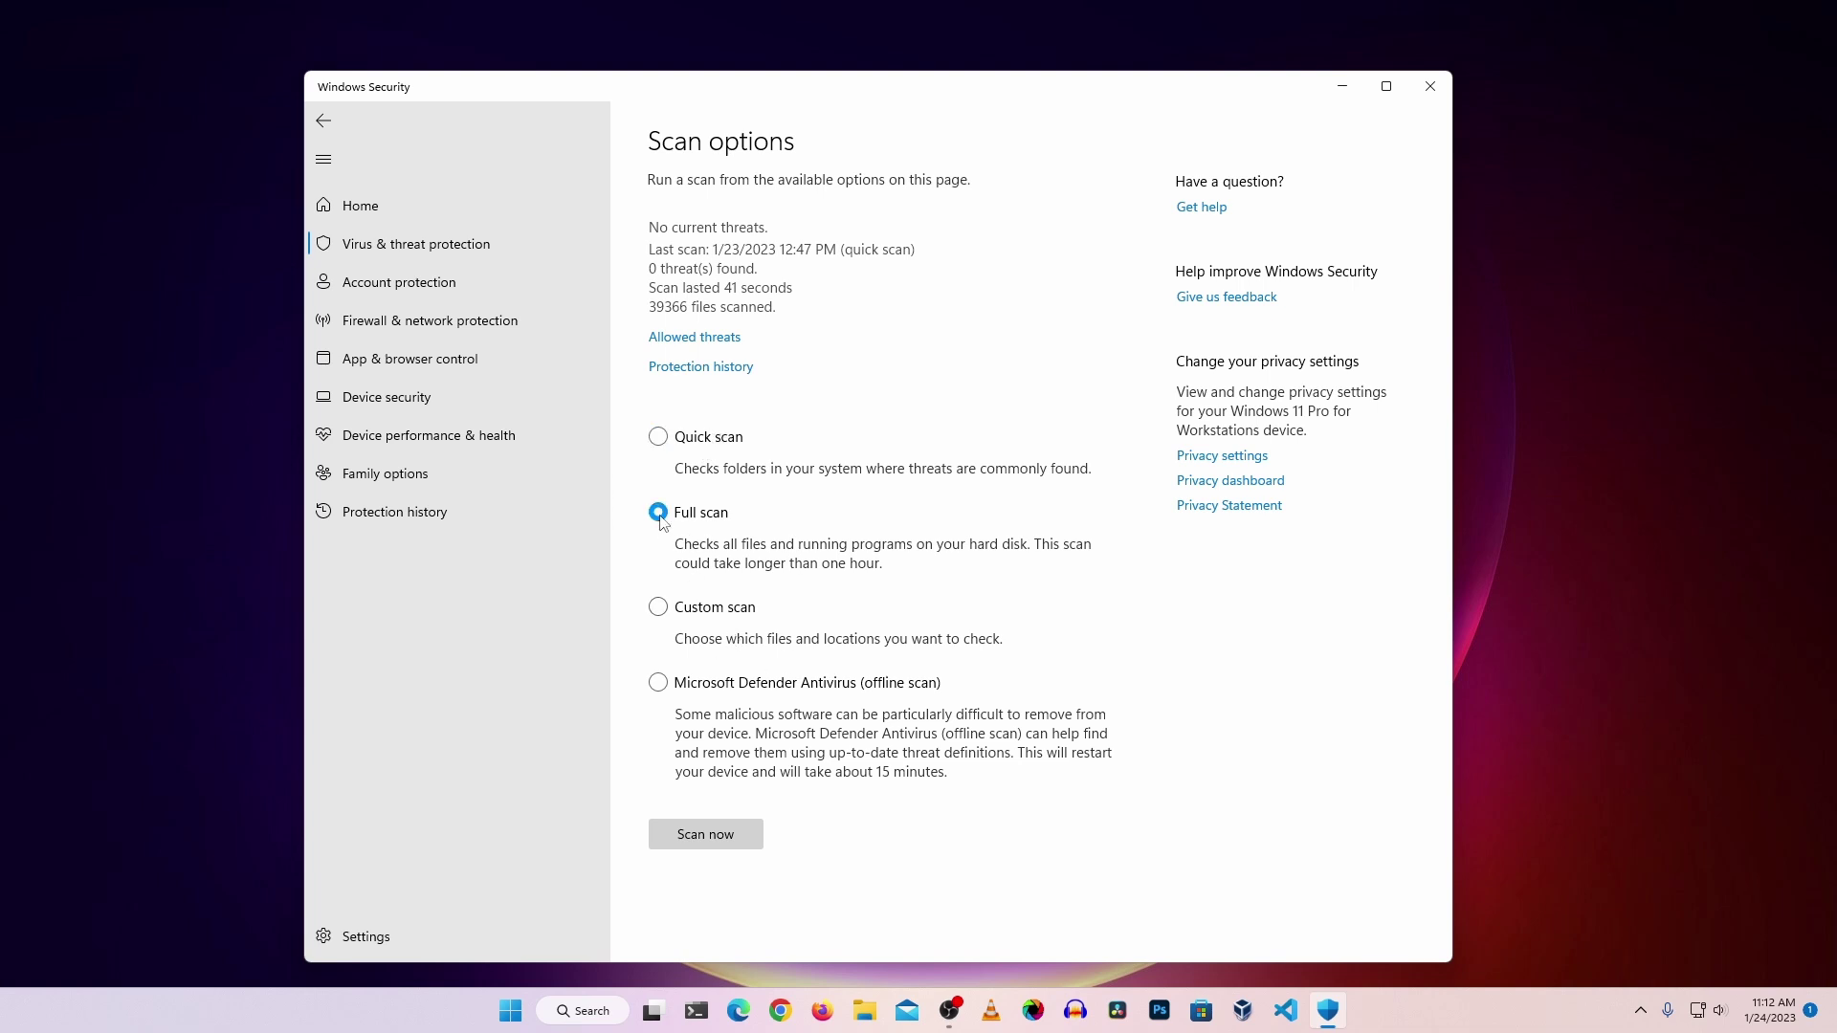
click(704, 844)
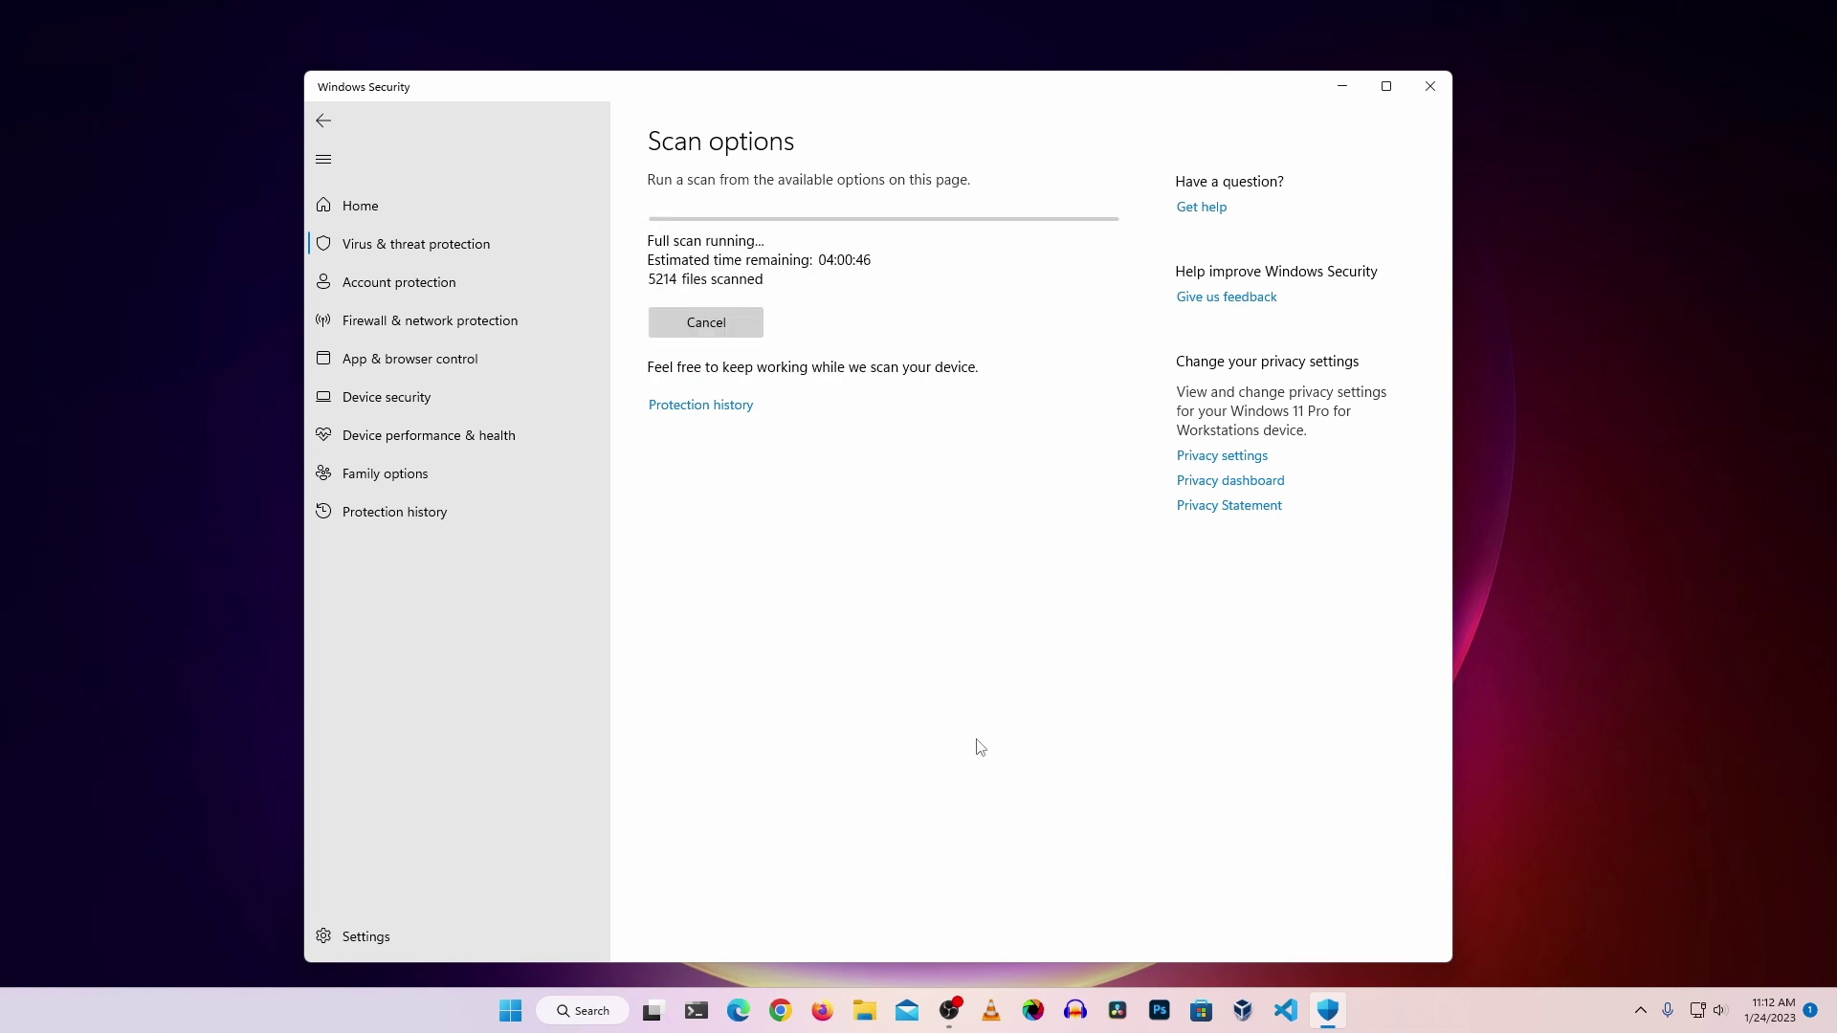
drag(1074, 90, 1102, 70)
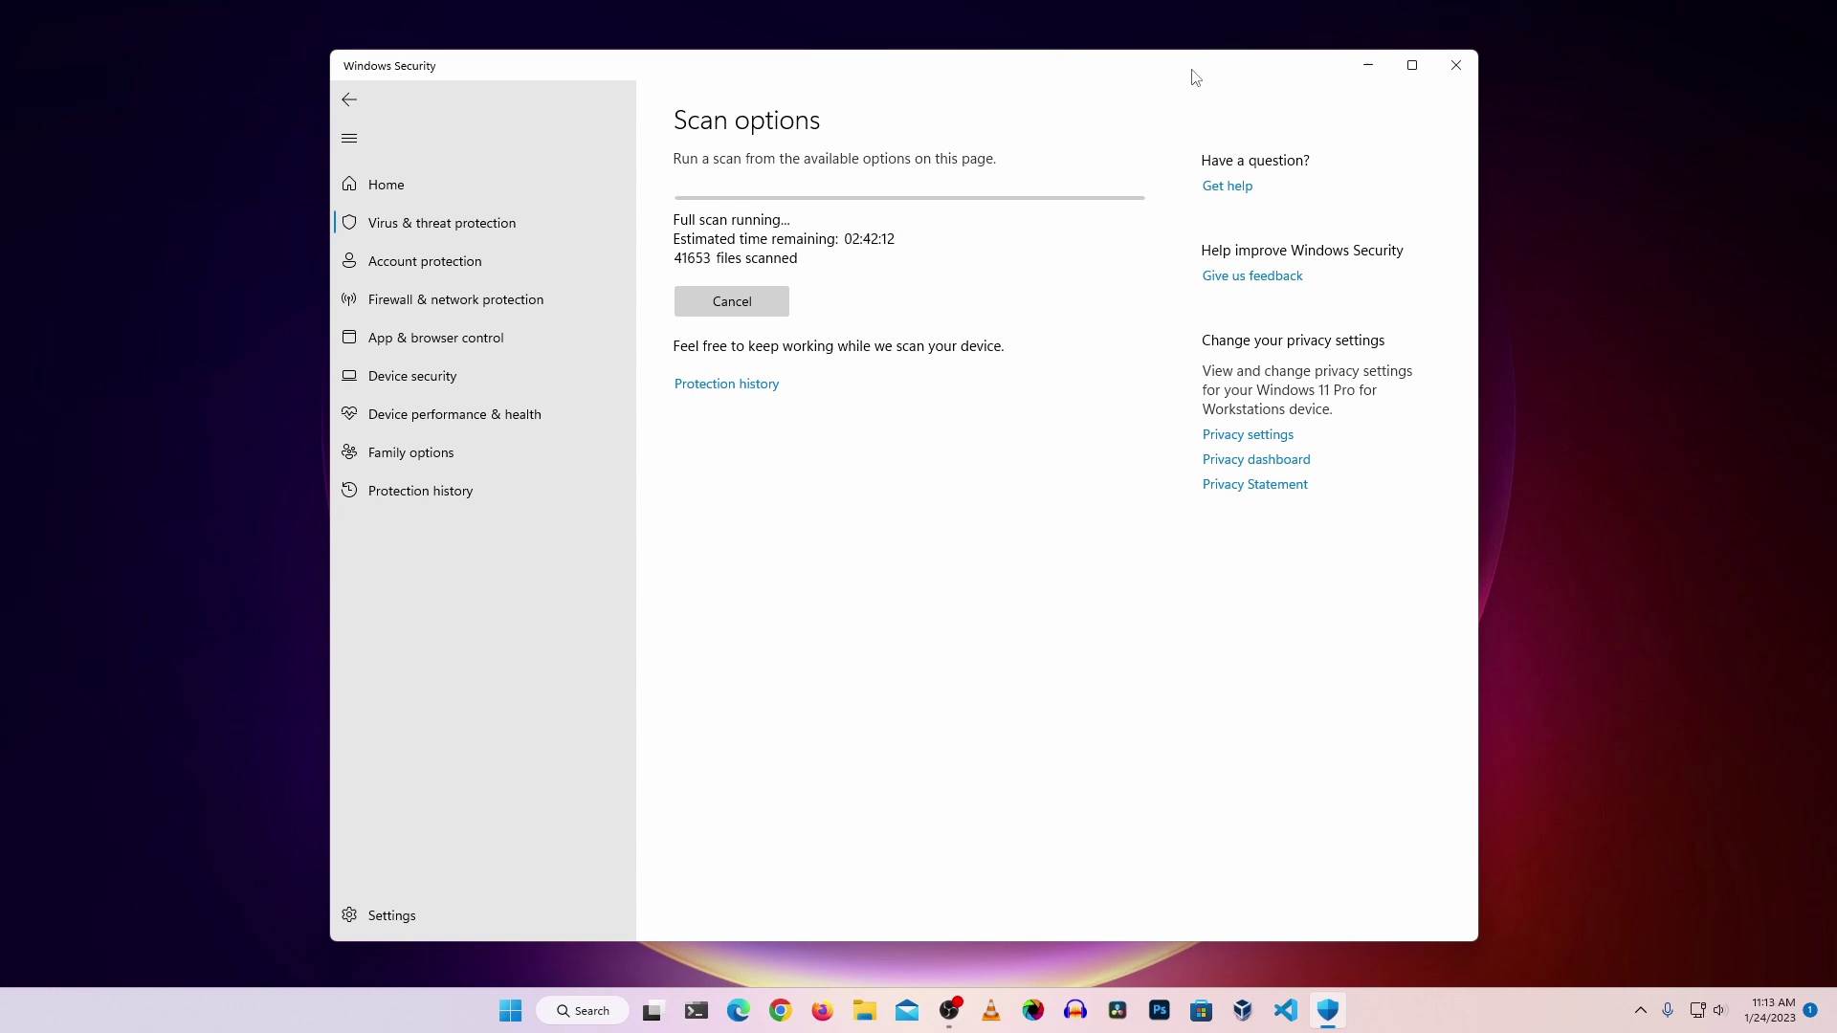
Close the Windows Security window while the full scan keeps running.
click(1455, 67)
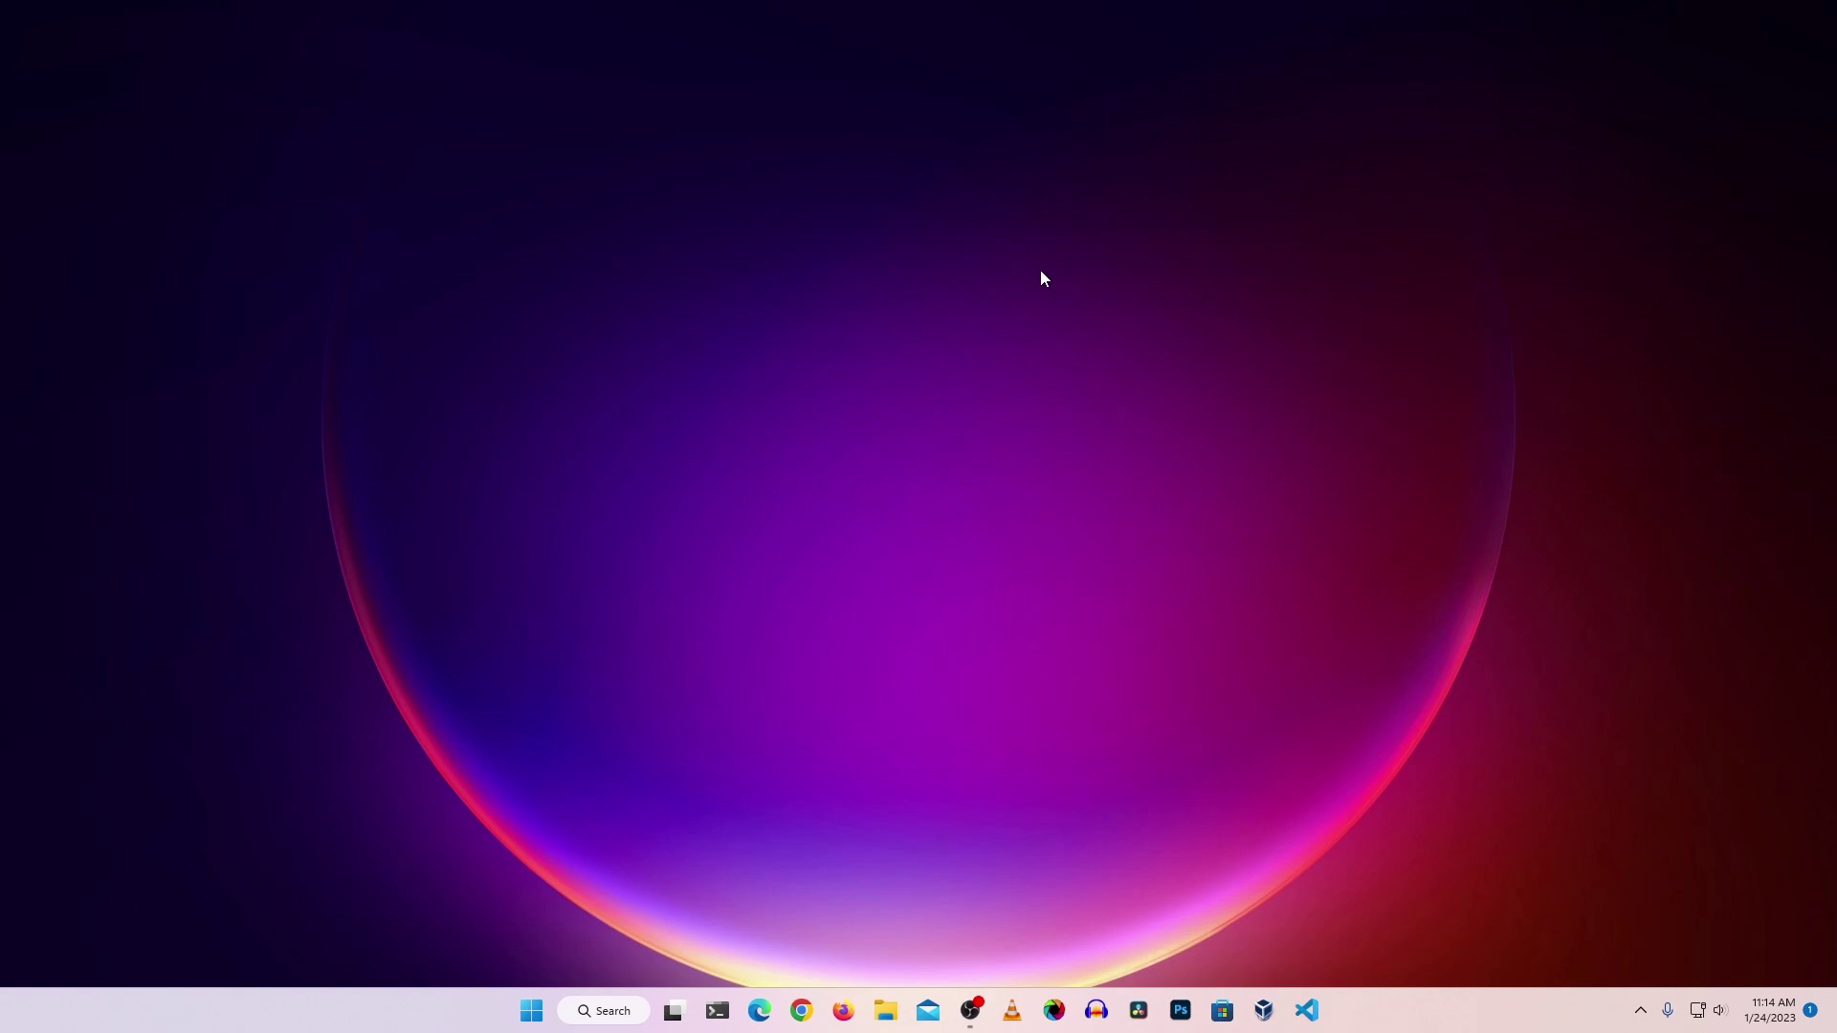
Turn on BitLocker for the Entertainment (E:) drive in This PC, using a password to unlock.
click(890, 1006)
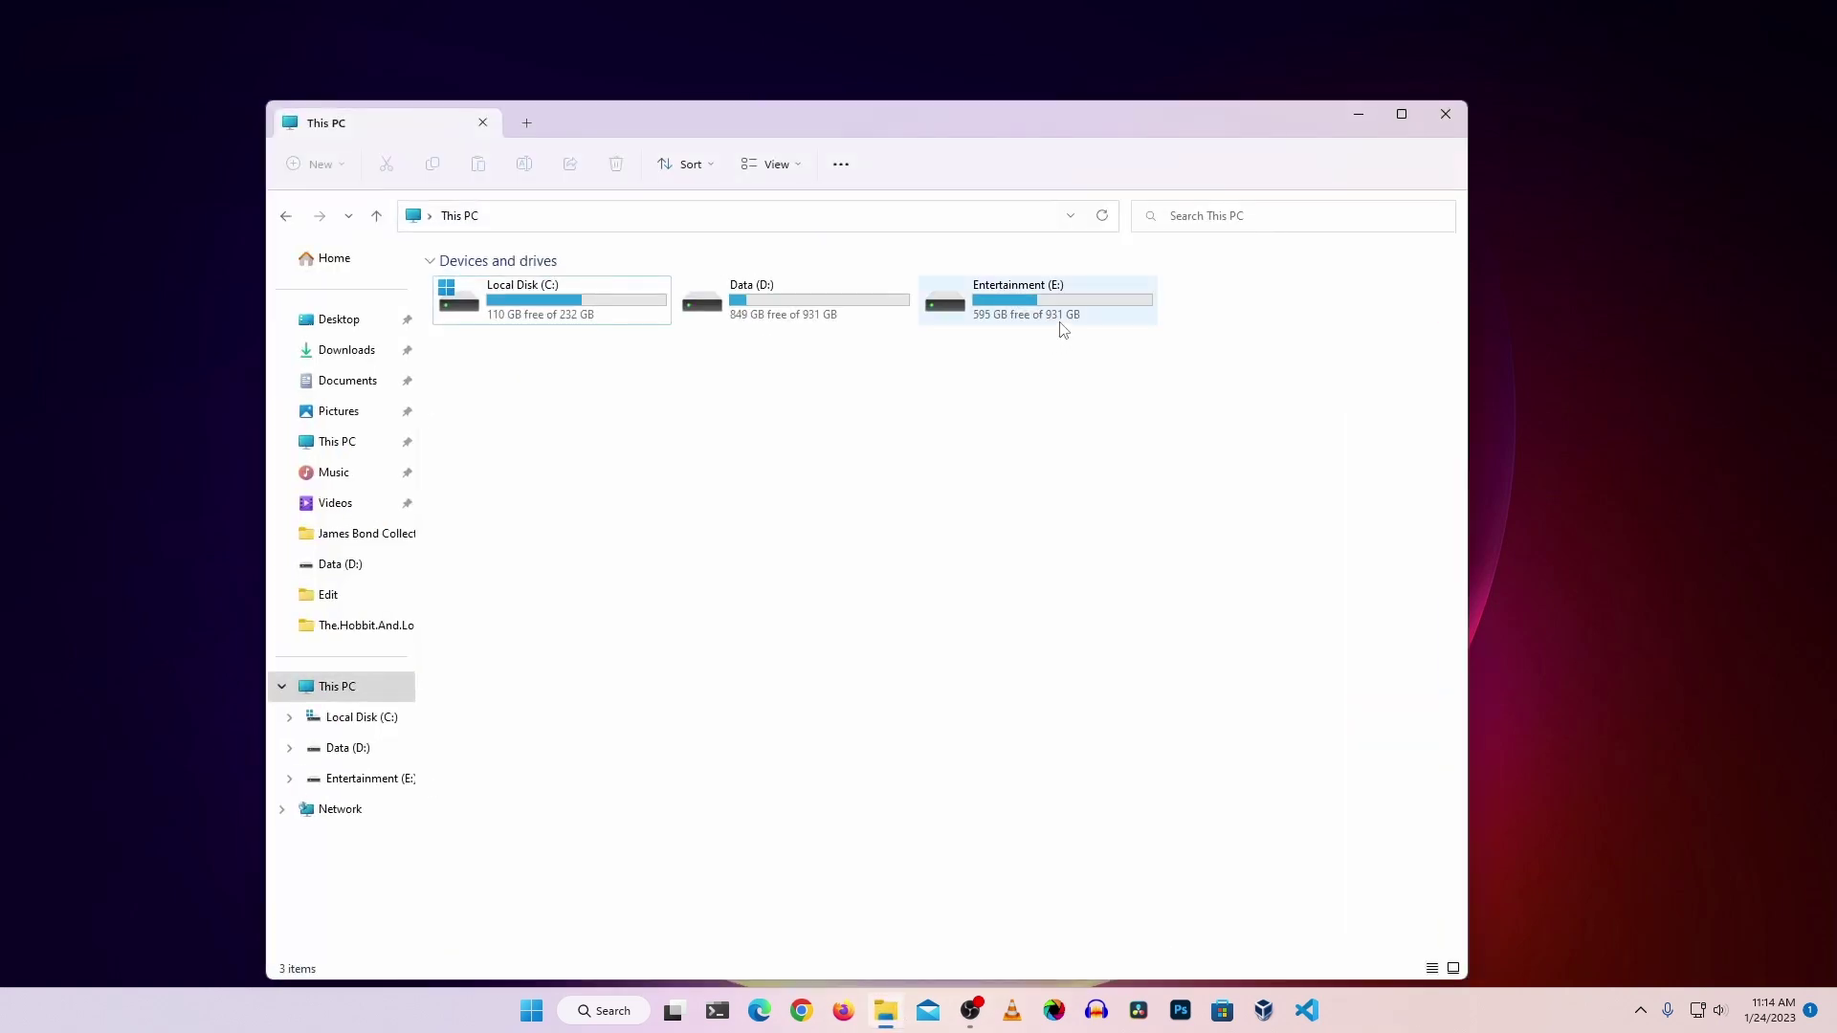
click(1042, 297)
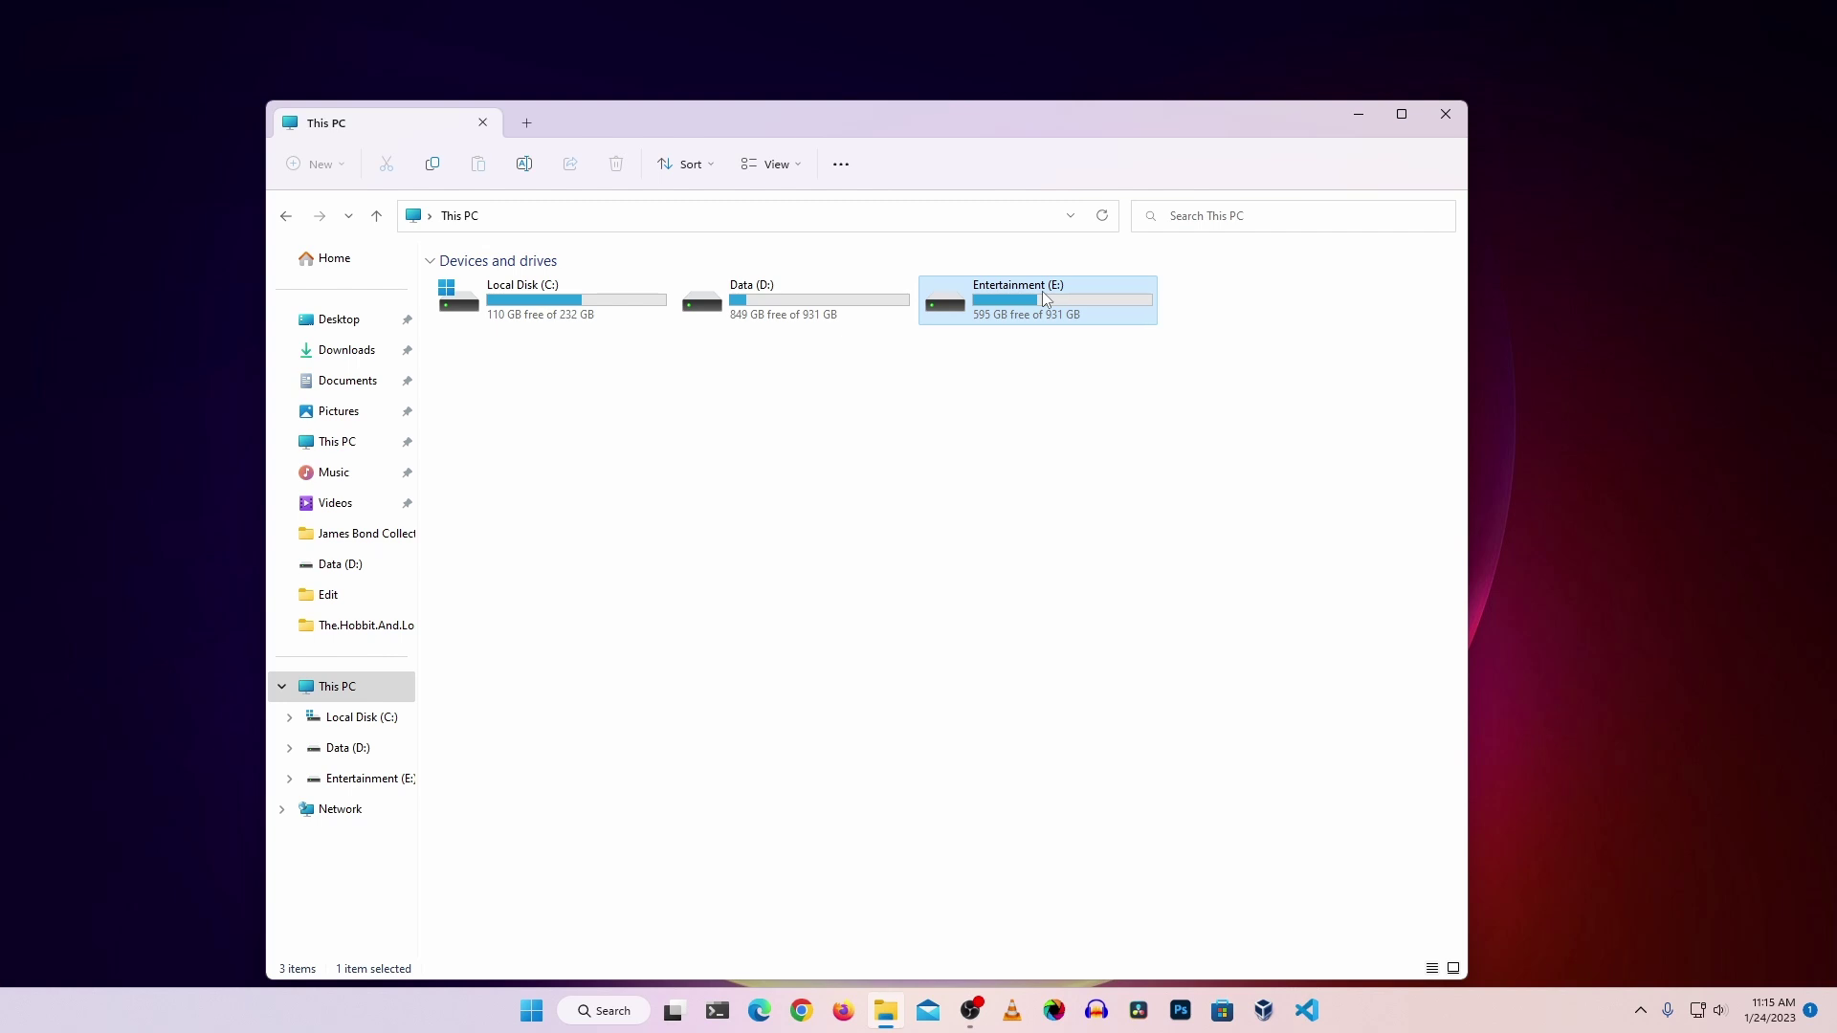
right_click(1042, 293)
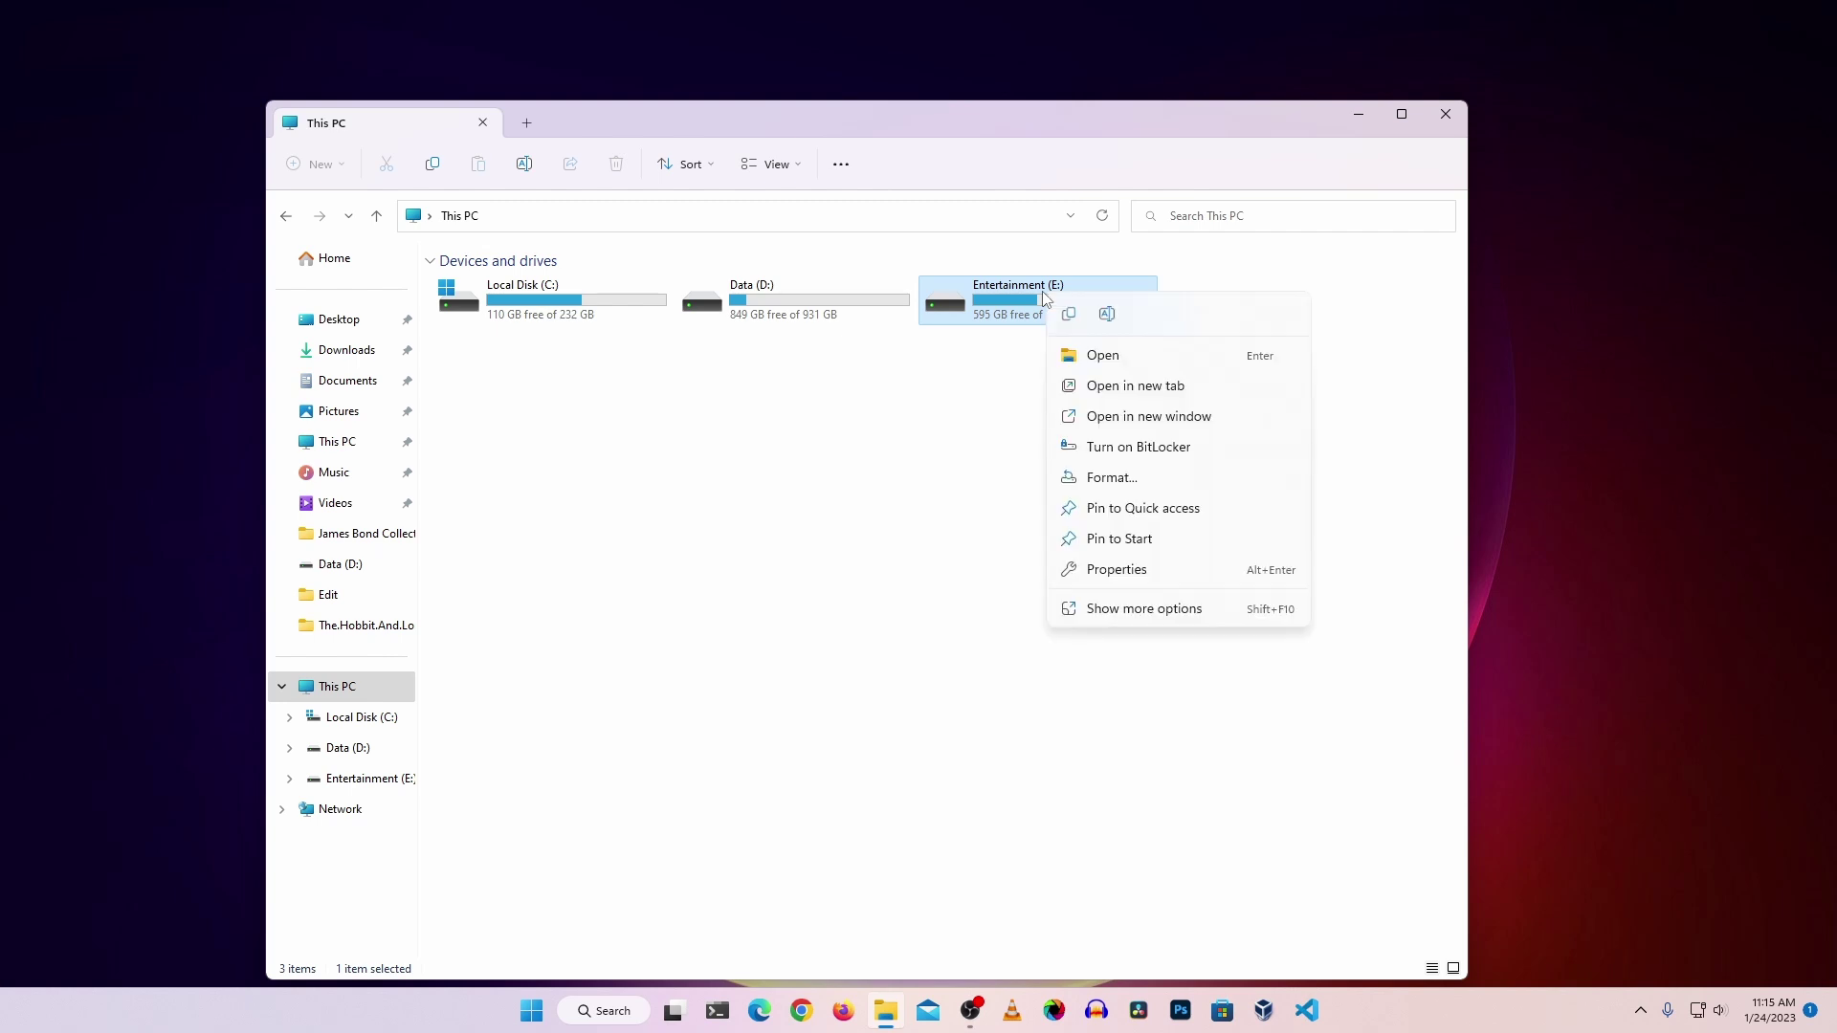
click(1125, 448)
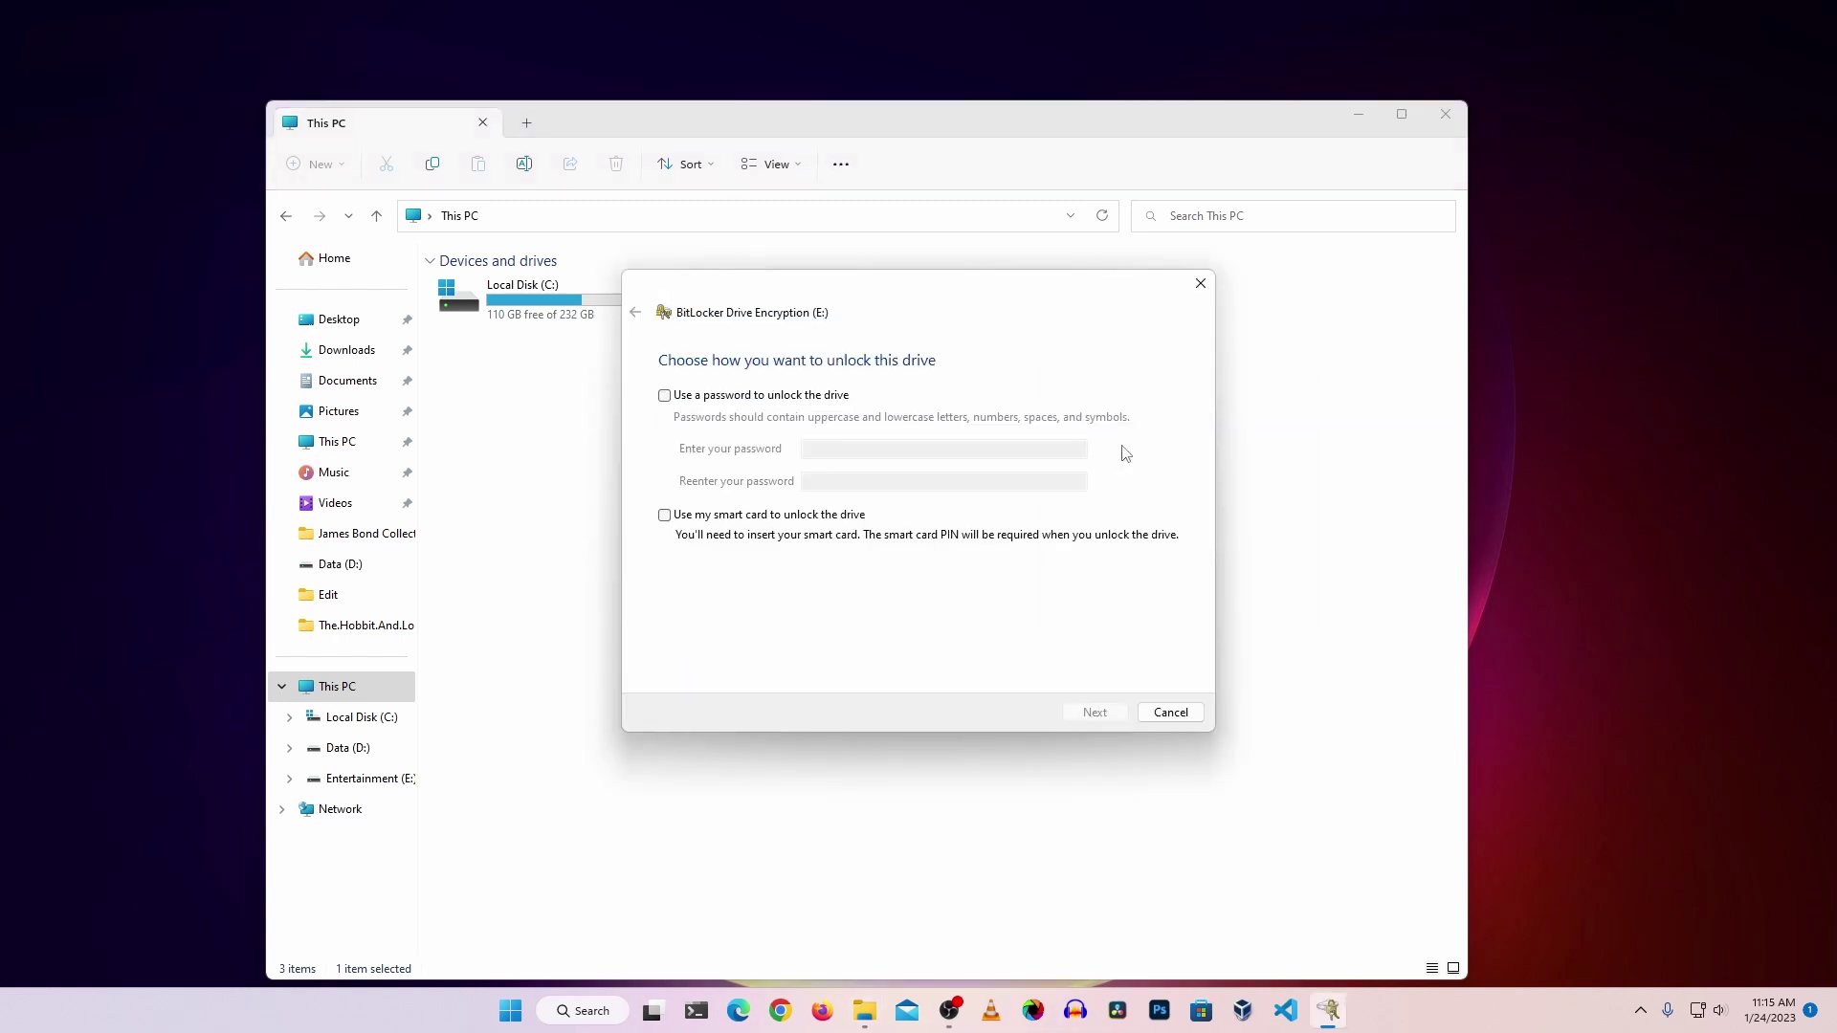
click(664, 395)
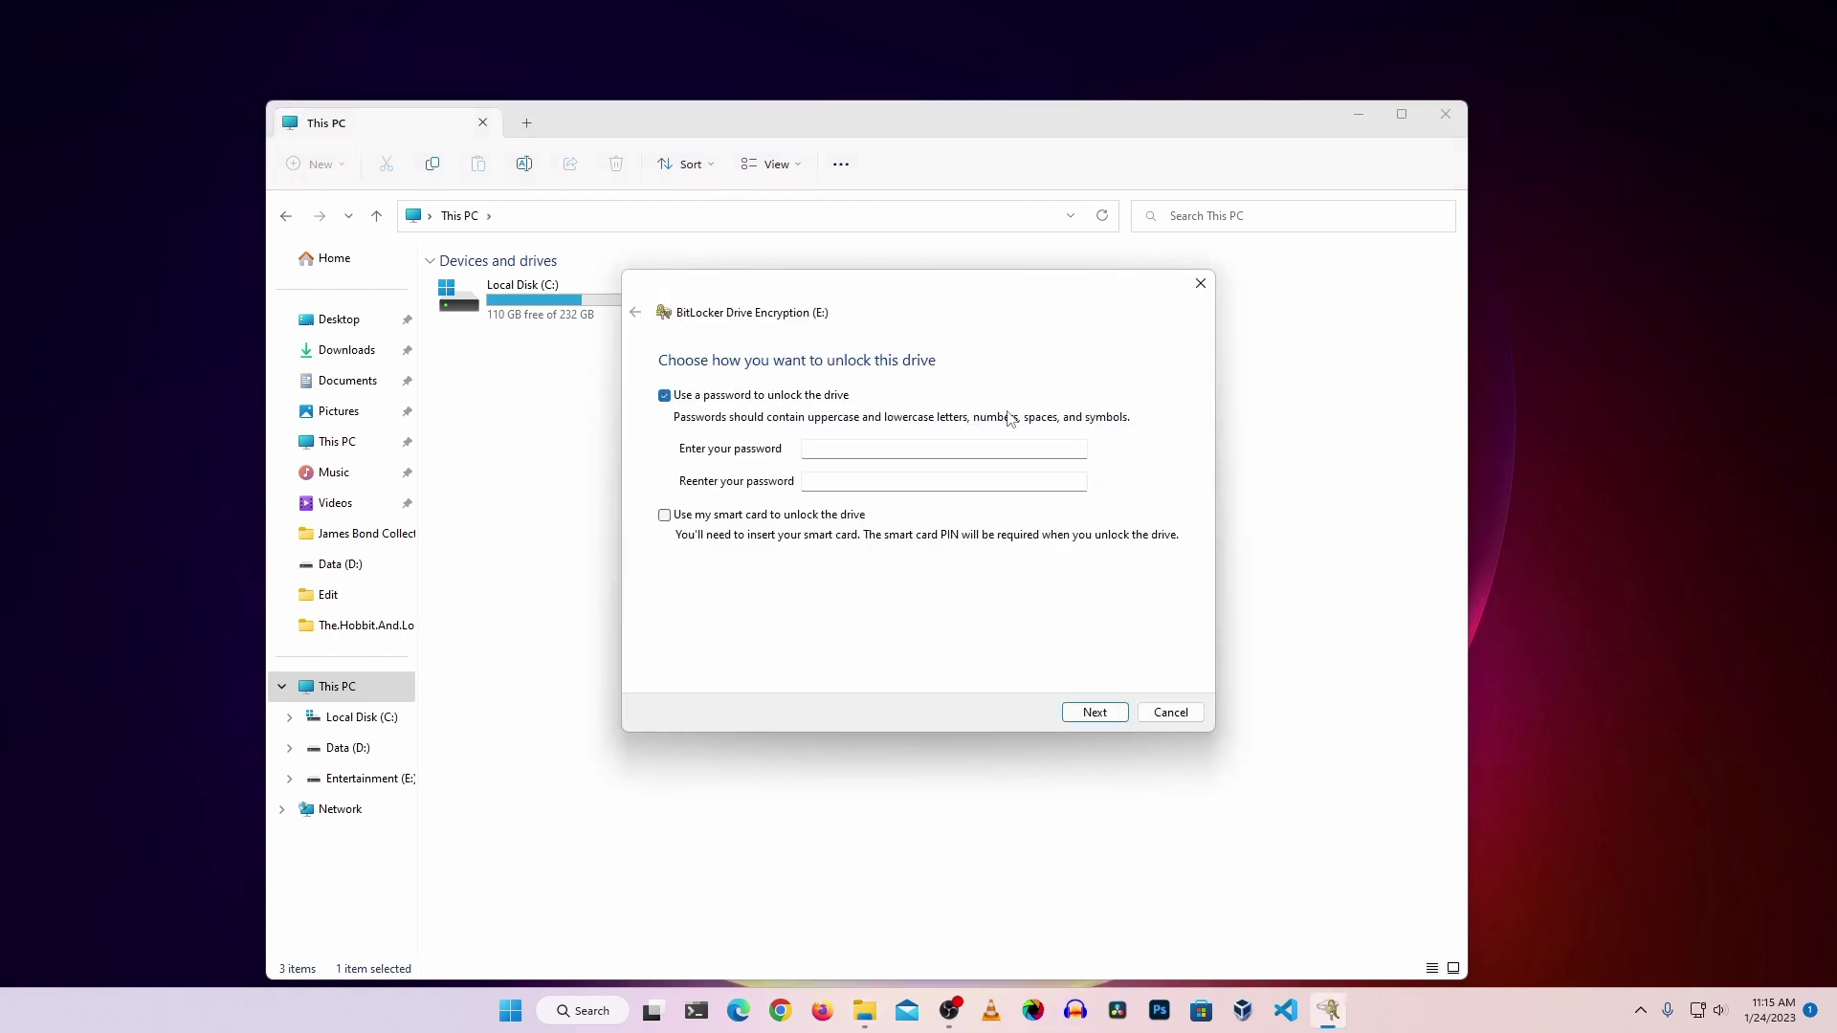